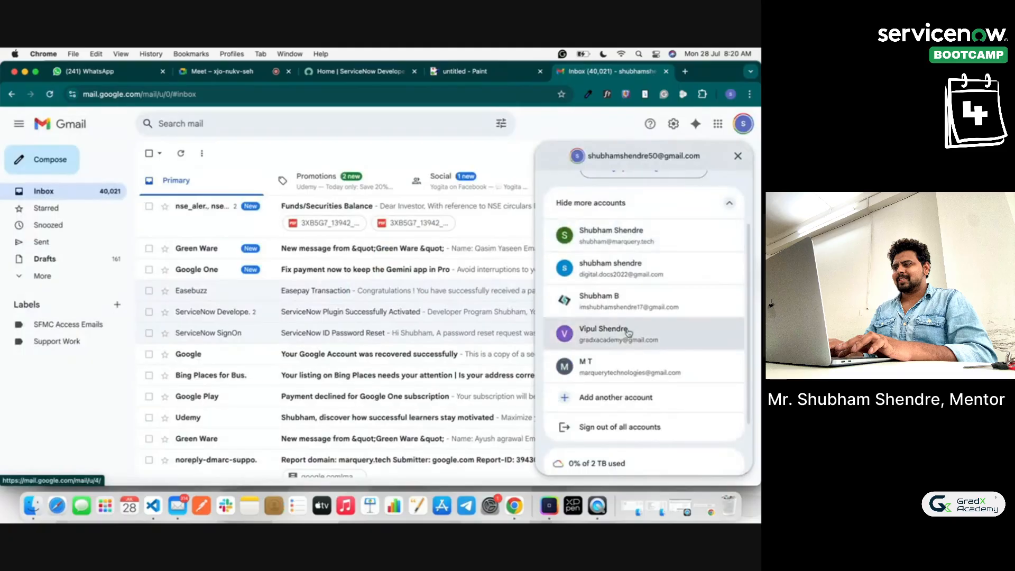
Step: Switch to the other Gmail account's inbox and check the ServiceNow verification code email
left_click(608, 334)
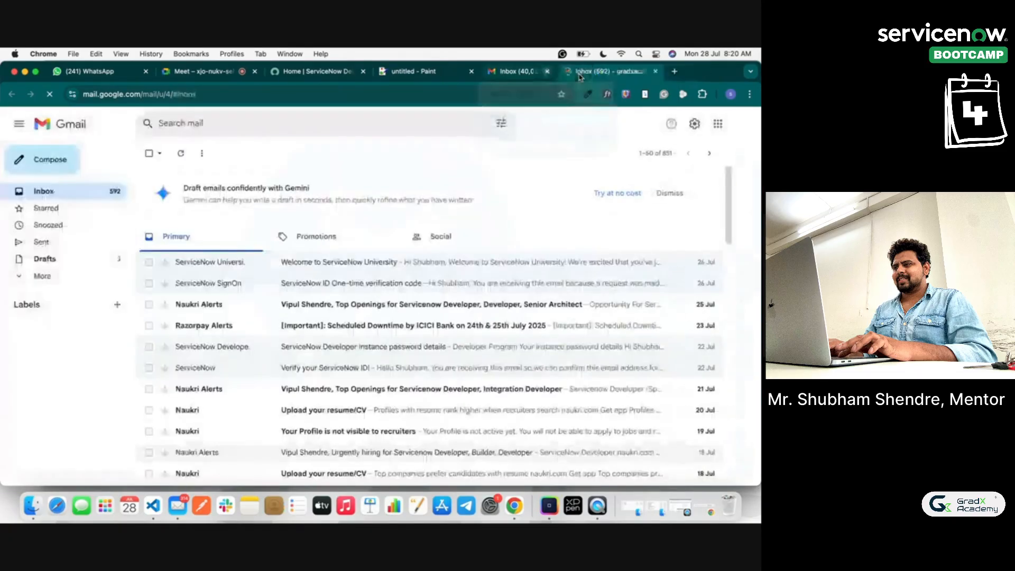
left_click(580, 73)
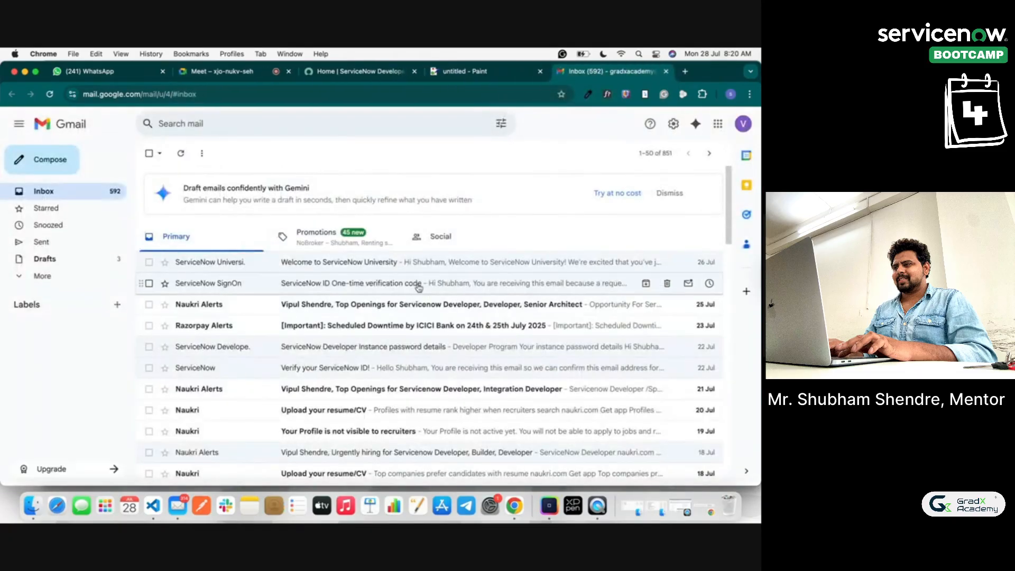
left_click(418, 285)
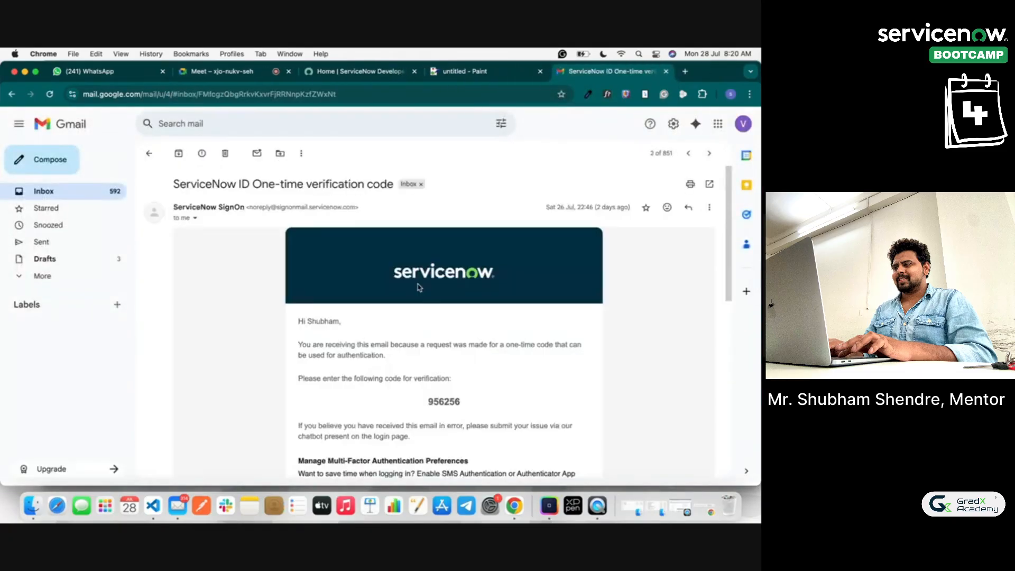
left_click(149, 153)
scroll(253, 319, "down", 1)
Step: Open the developer instance password details email, pausing to admit a meeting participant
left_click(269, 321)
scroll(433, 397, "down", 3)
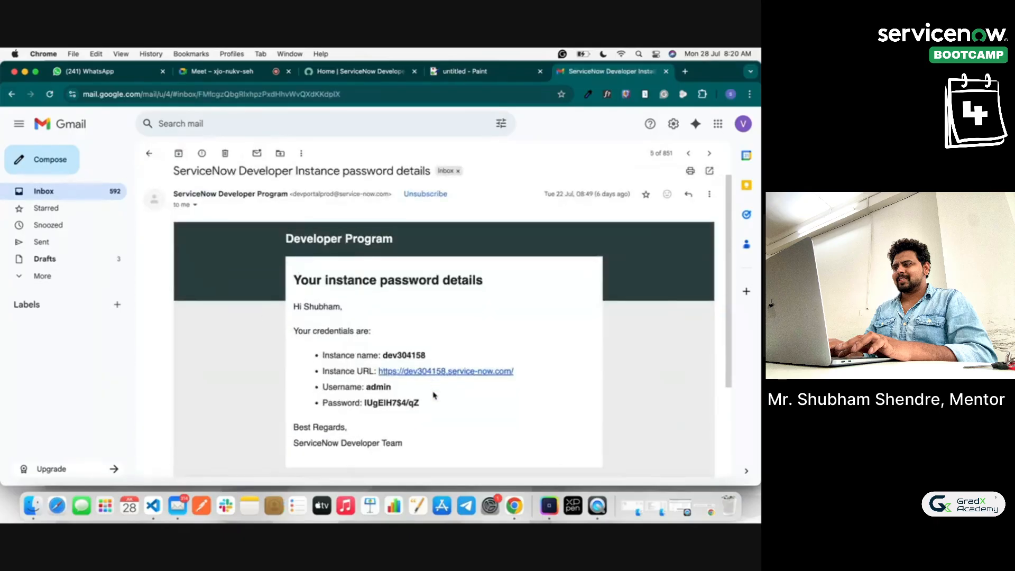
left_click(249, 71)
left_click(696, 305)
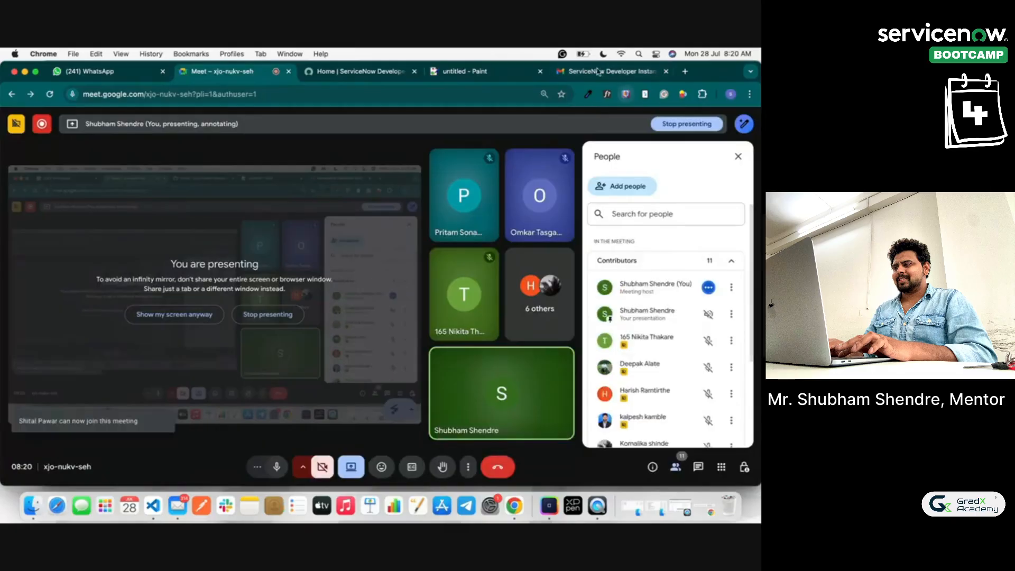
left_click(572, 73)
Step: Select the instance username and password, then follow the instance link to the login page
double_click(375, 331)
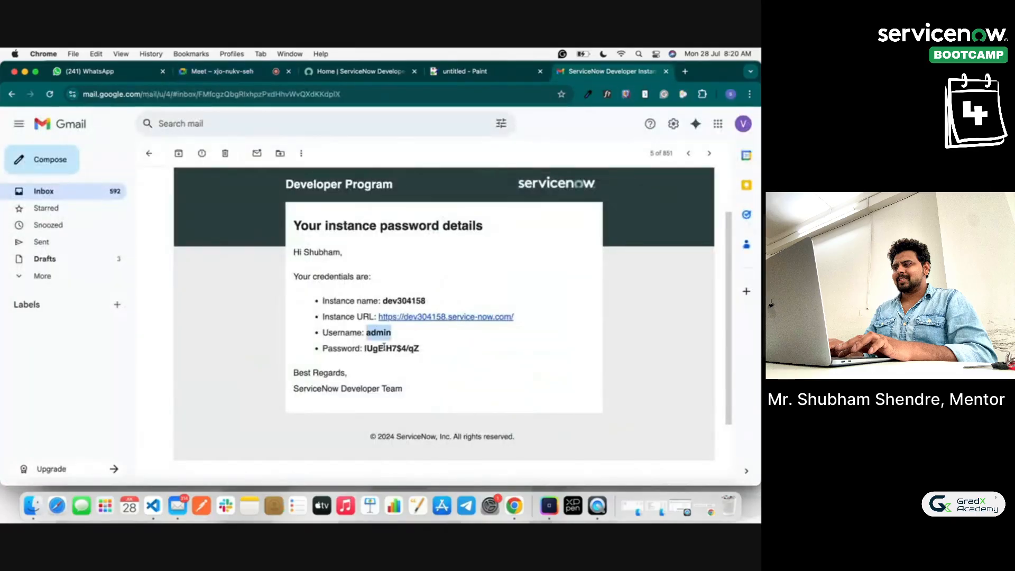
double_click(381, 347)
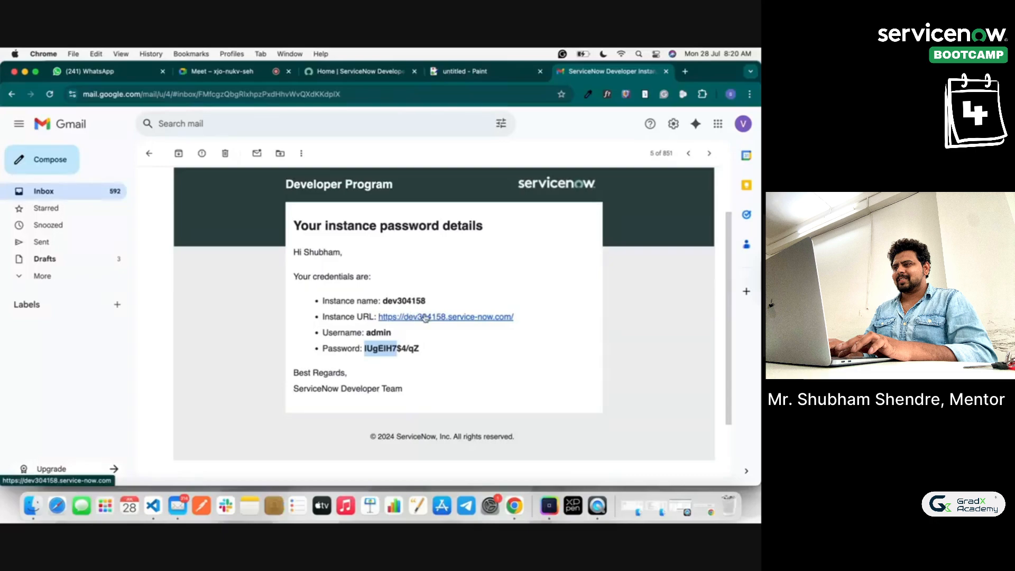
left_click(426, 318)
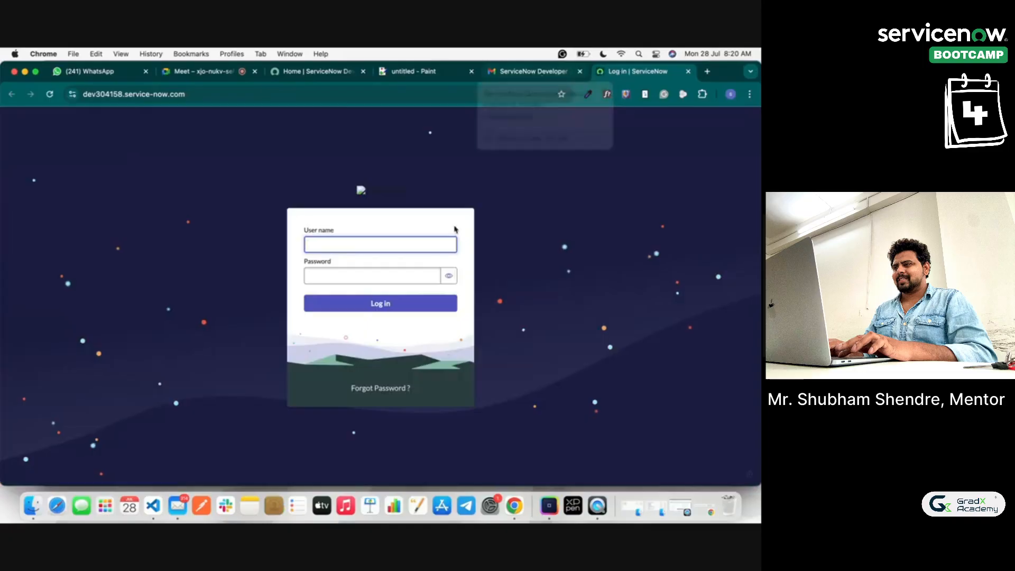
Step: Log in with the admin username and password, revealing the password to verify it first
type("Adm")
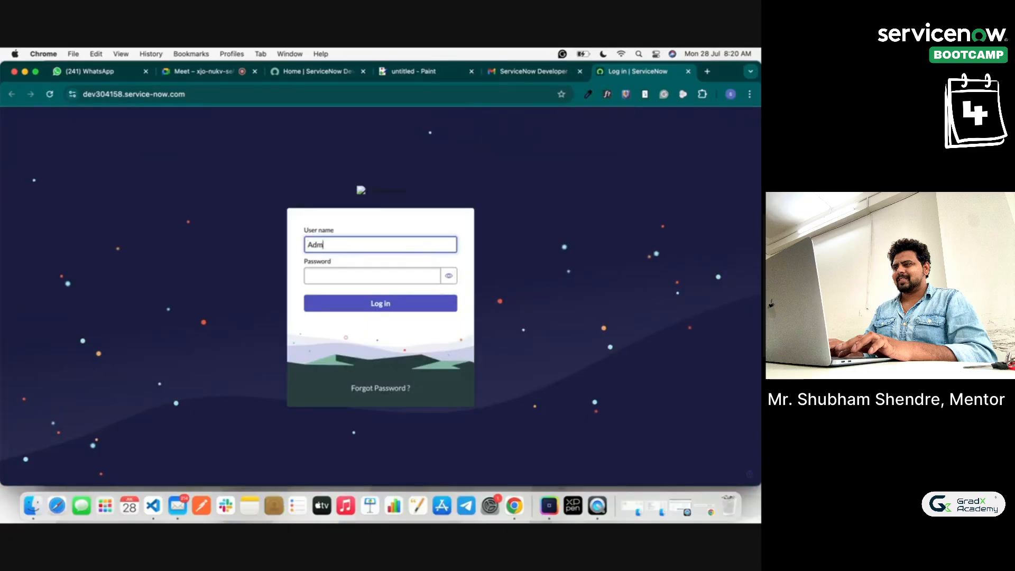
type("in")
key("Tab")
type("a")
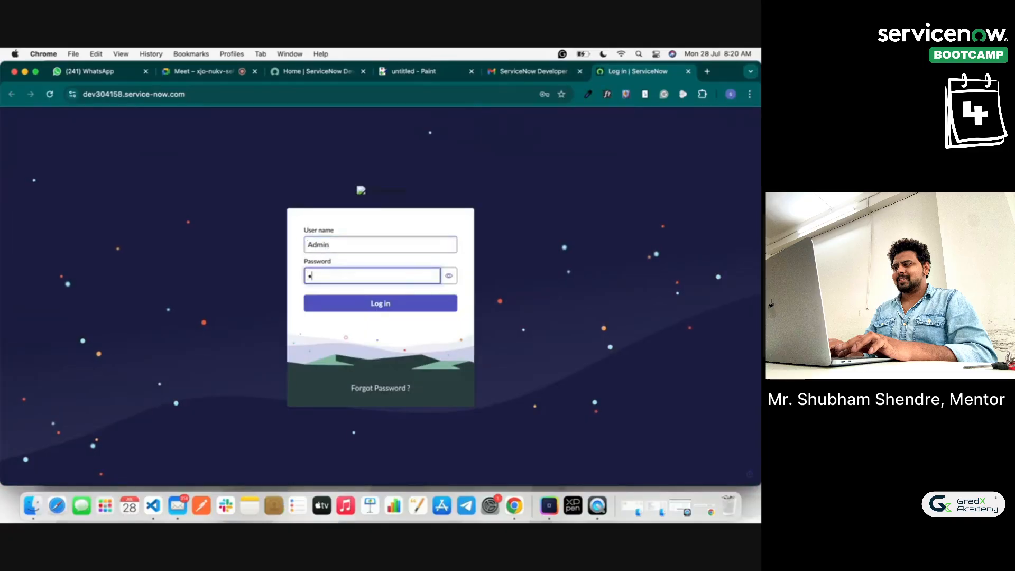
type("••••••")
left_click(449, 275)
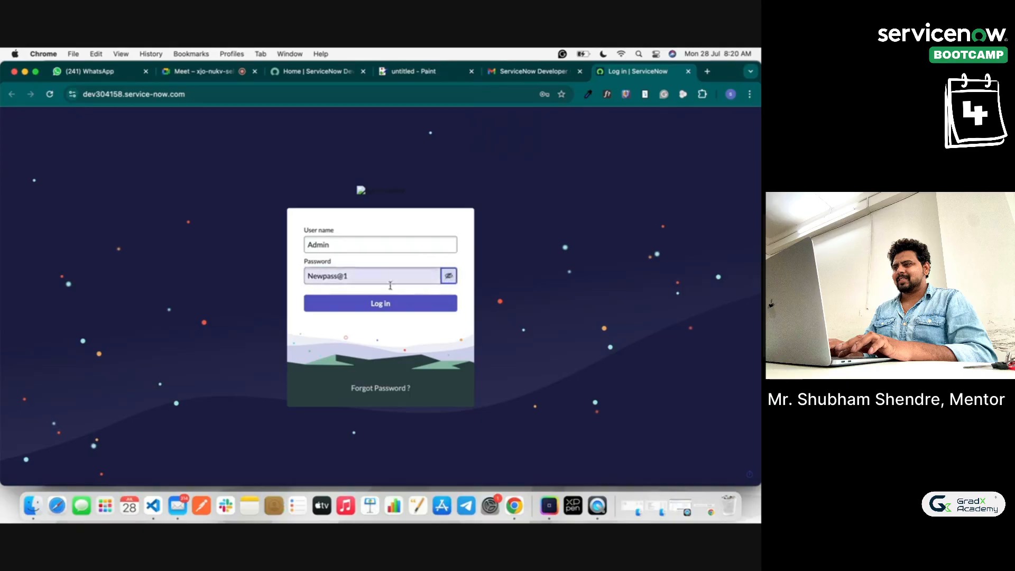
left_click(353, 311)
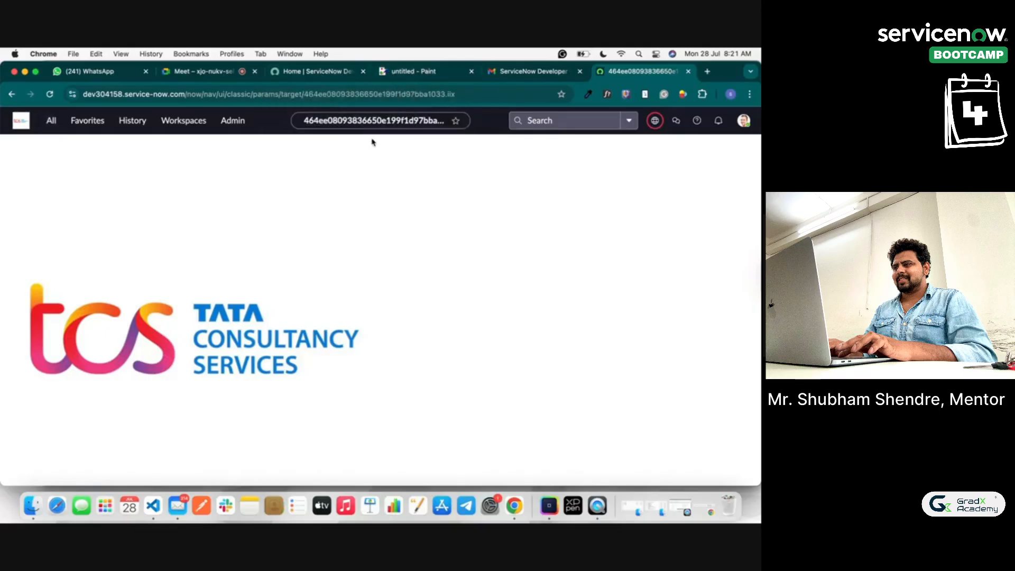
Step: Toggle between the ServiceNow Developers site and the instance home page, then go to the Paint notes
left_click(338, 74)
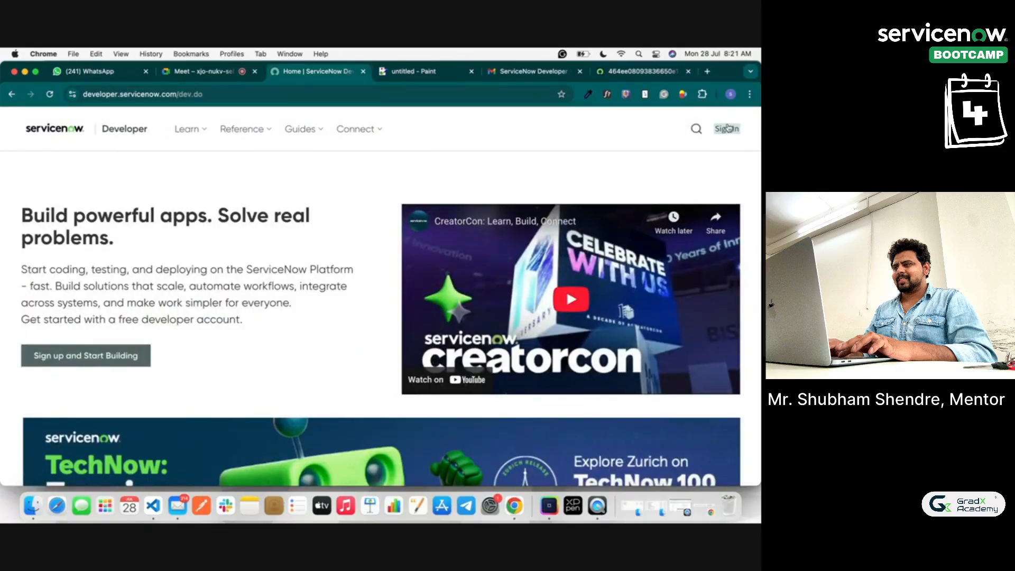
left_click(651, 72)
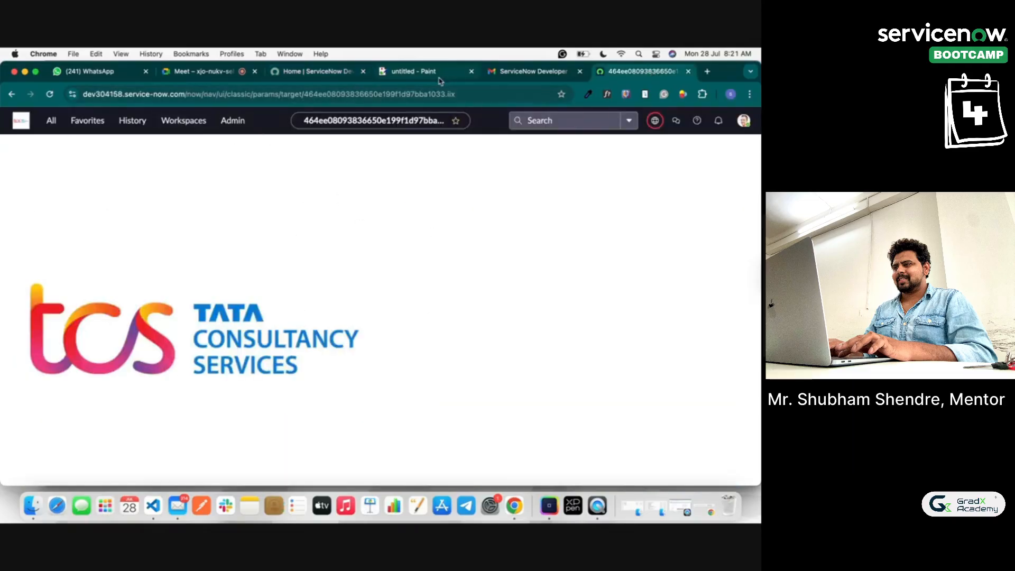
left_click(357, 76)
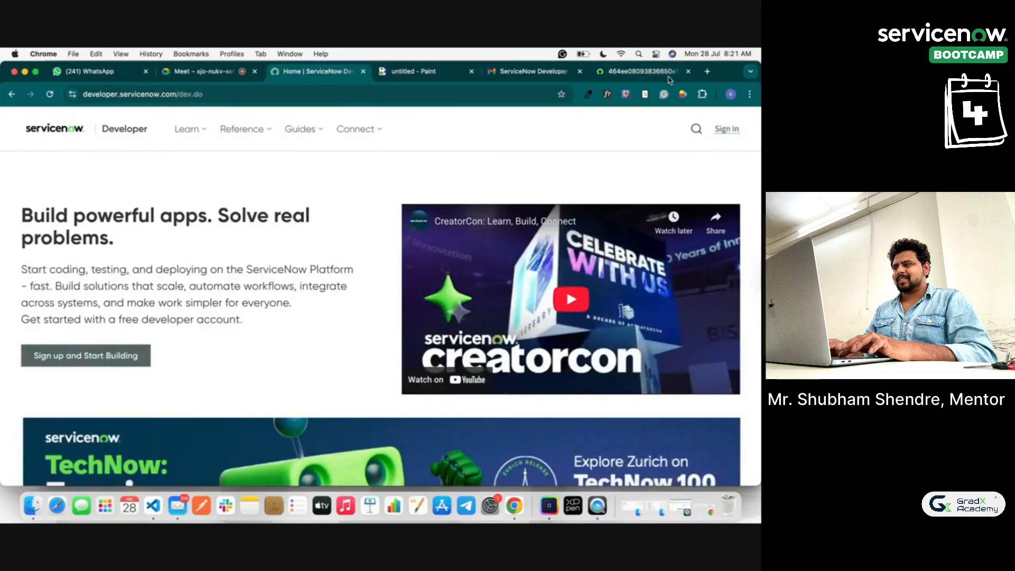
left_click(653, 72)
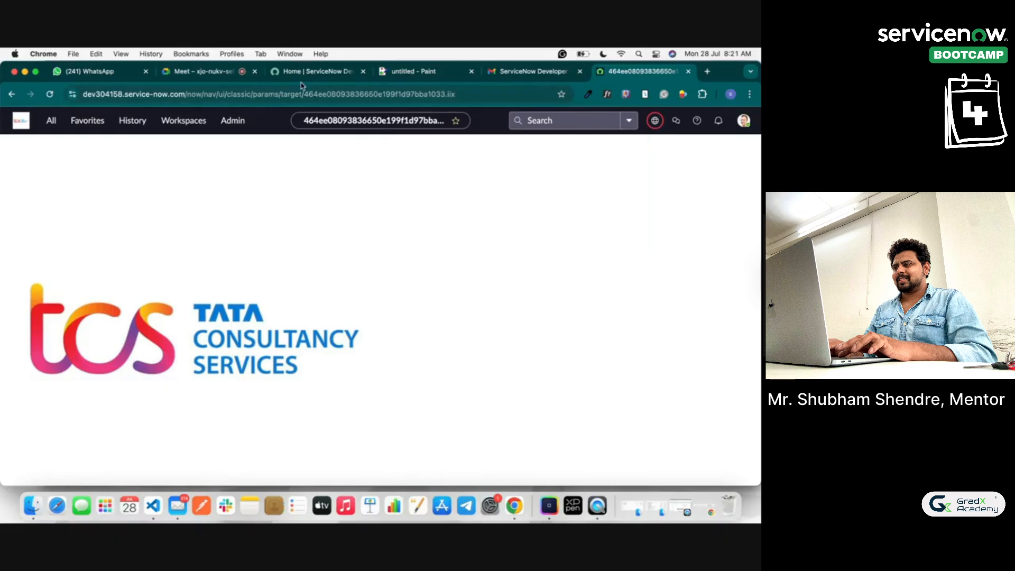
left_click(397, 74)
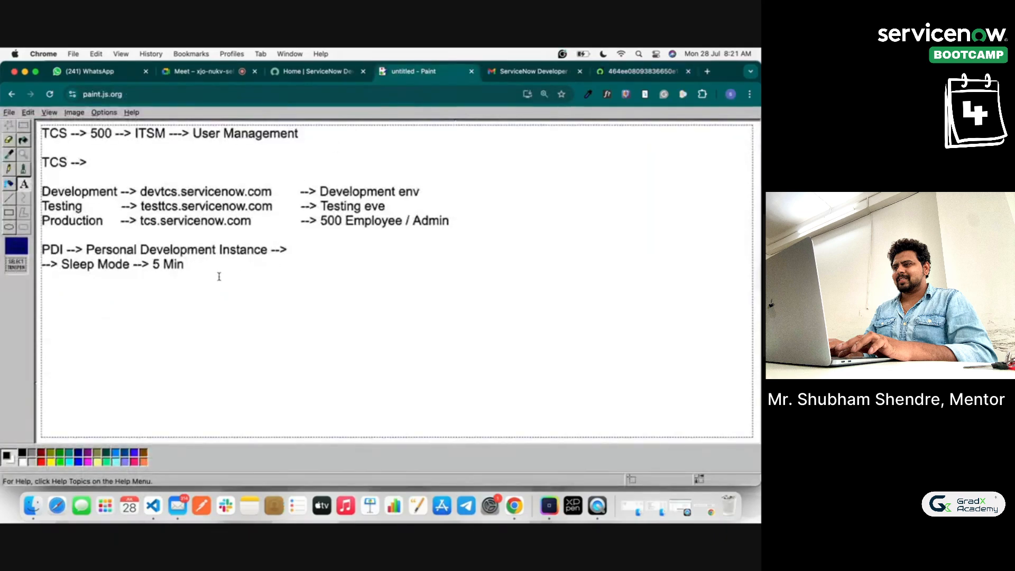
Step: Delete the old instance notes below the User Management heading
left_click_drag(190, 264, 48, 160)
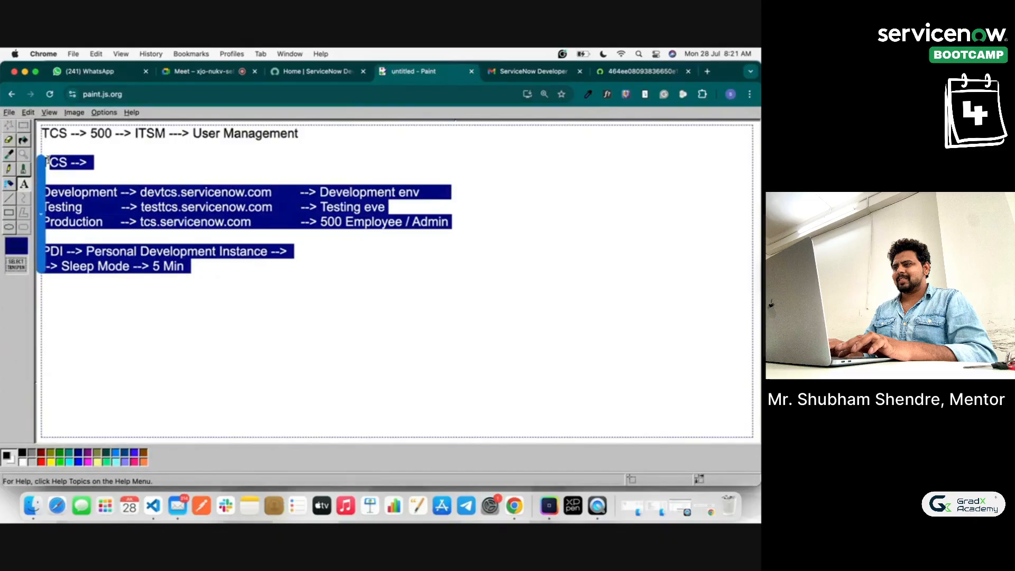
key("BackSpace")
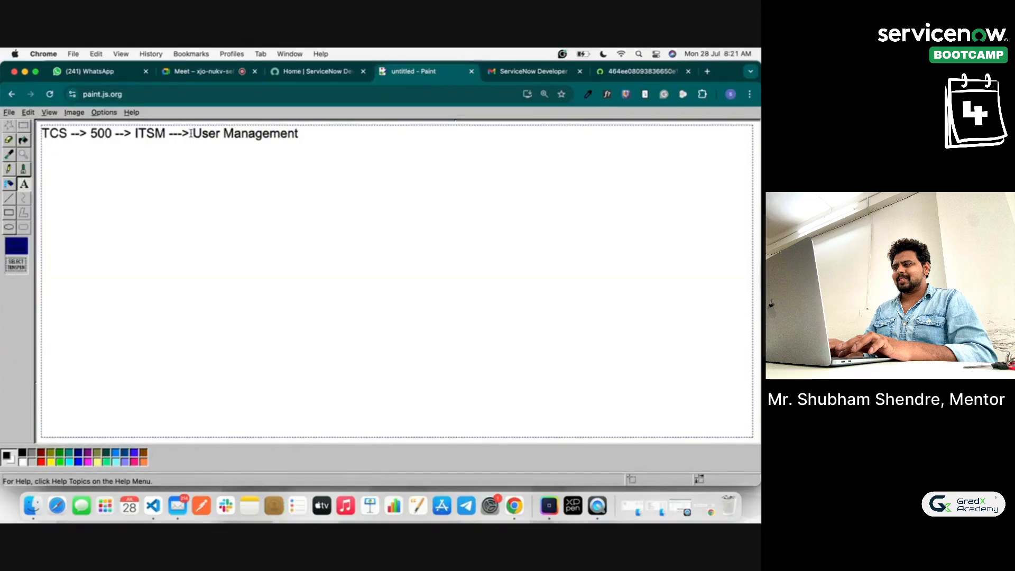
left_click_drag(192, 133, 323, 133)
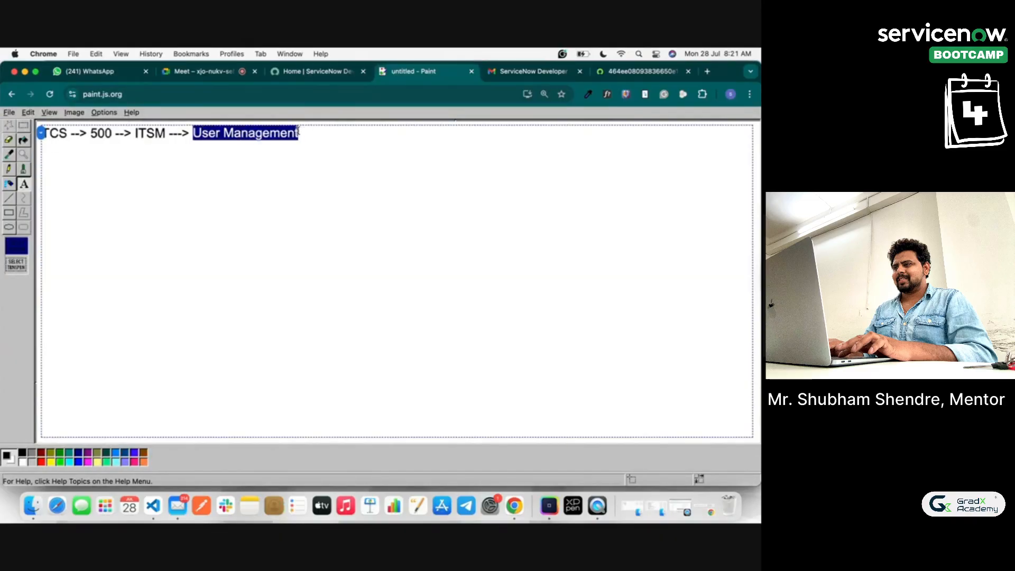
left_click(301, 133)
Step: Write 'User --> Anyone who has a login access to service now org is called as user.' and return to ServiceNow
type("User -->")
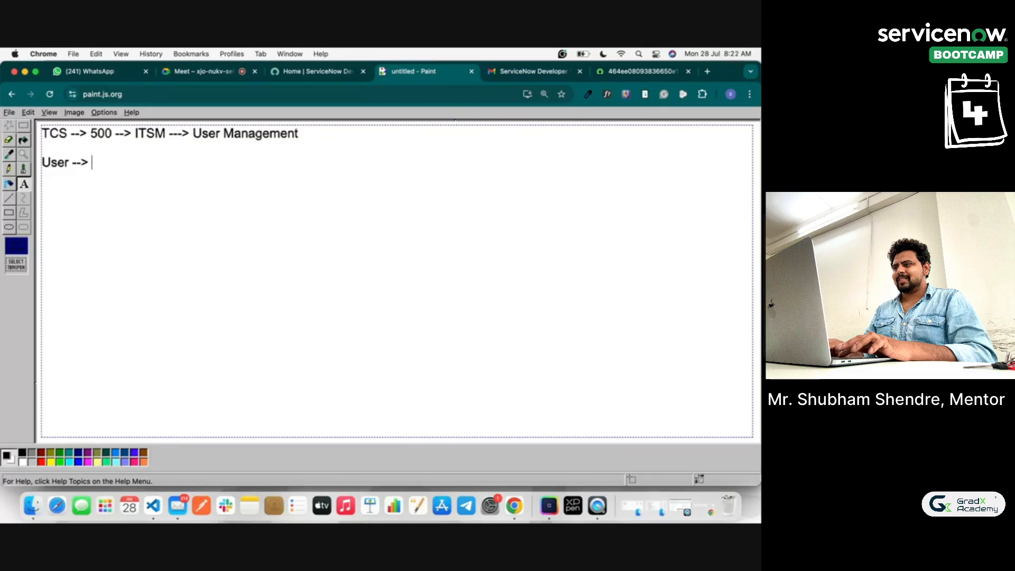
type("Anyone who")
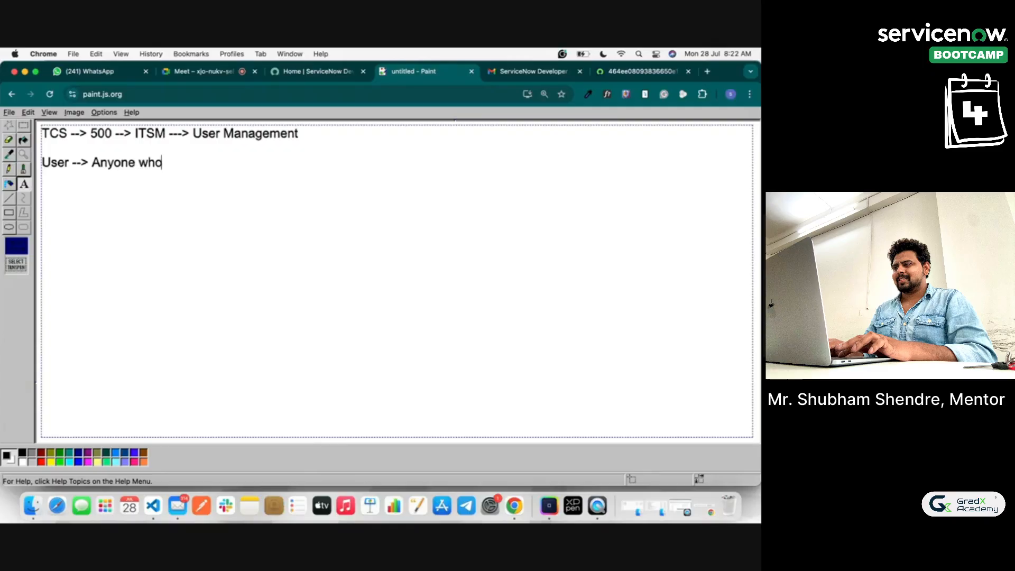
type(" has a ")
type("loh")
key("BackSpace")
key("BackSpace")
key("BackSpace")
type("gin acces")
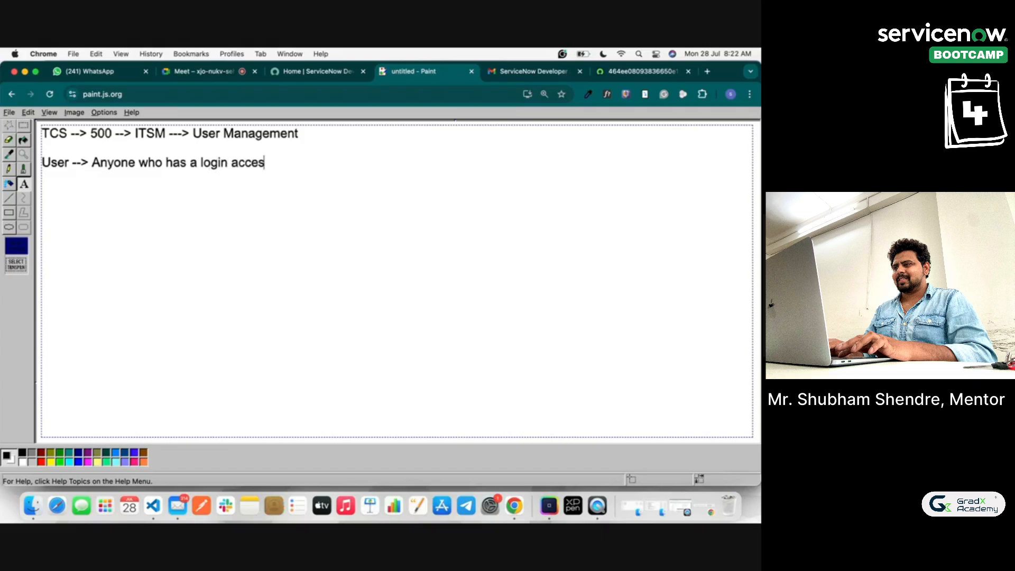
type("s to service now o")
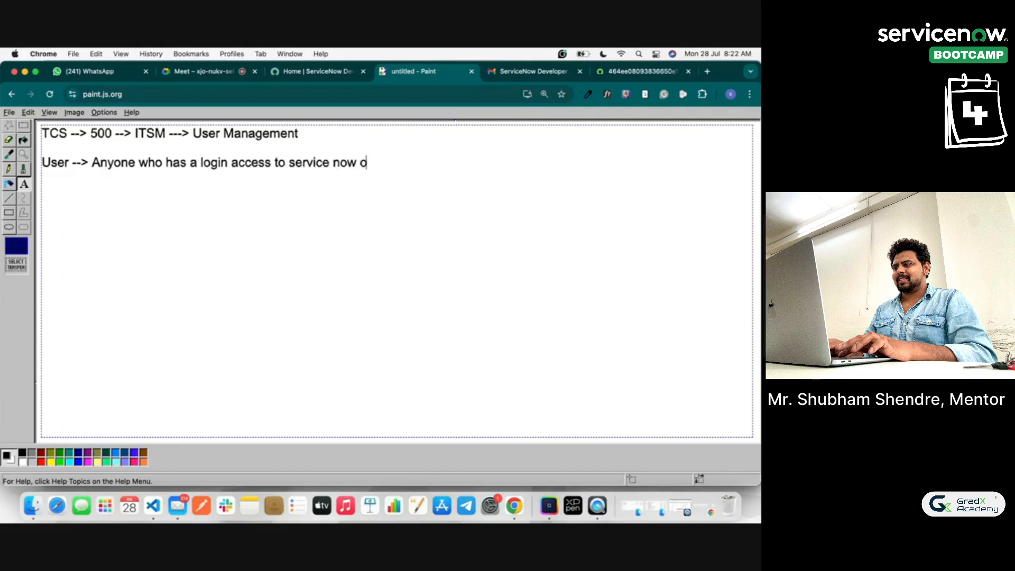
type("rg is called")
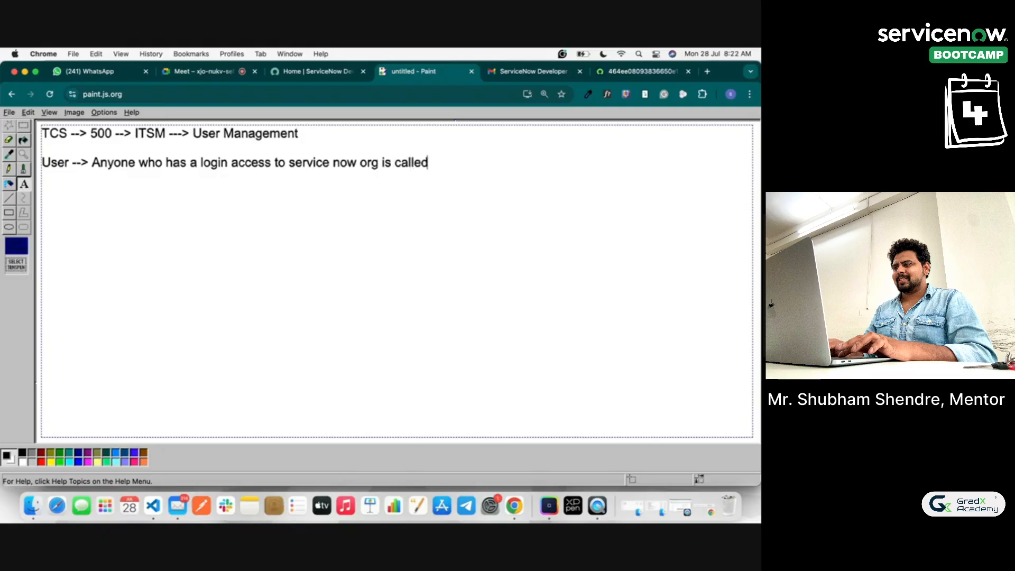
type(" asu")
type("user.")
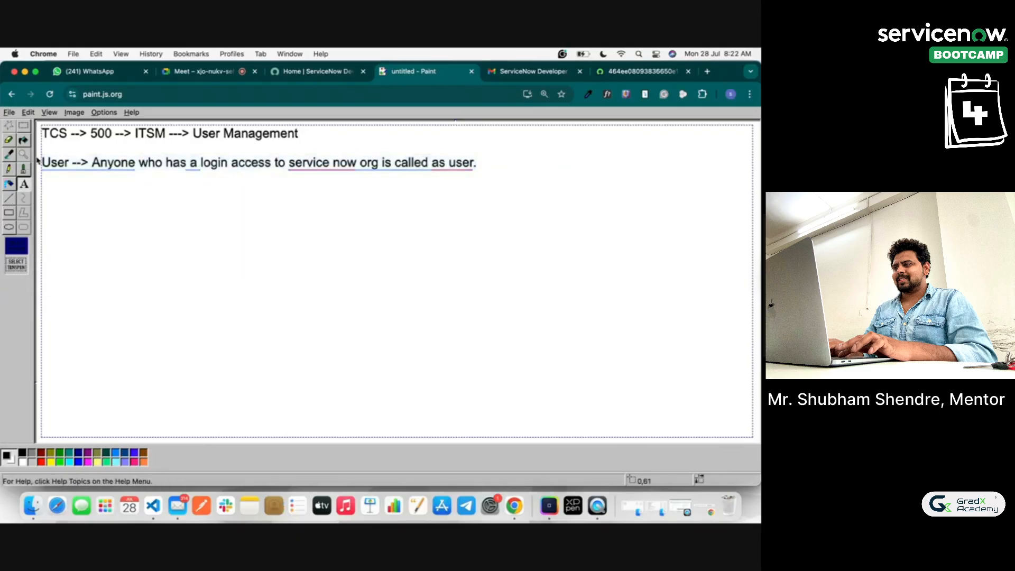
left_click(661, 71)
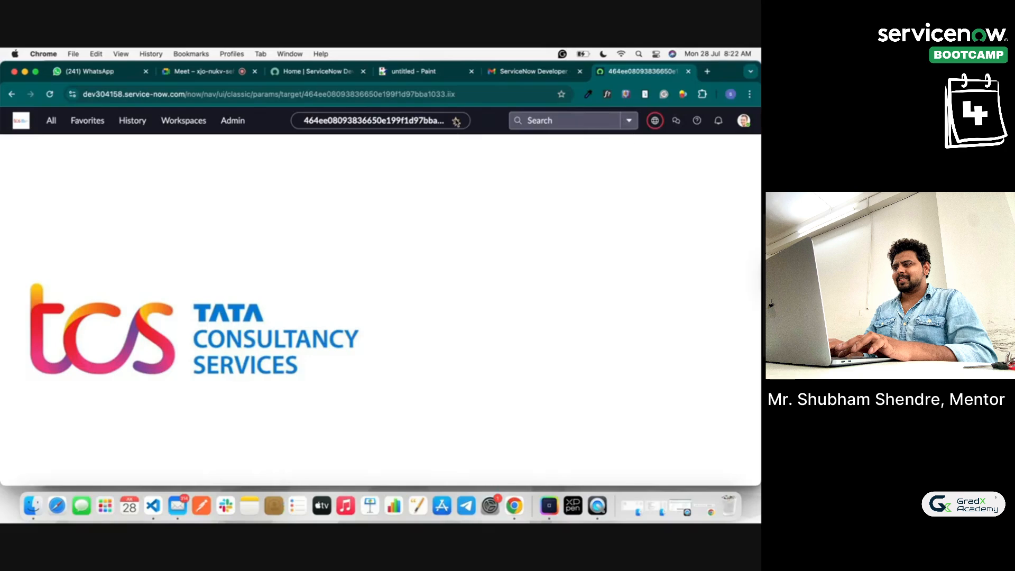
Step: Filter the All menu for 'users' and open the User Administration Users list
left_click(52, 121)
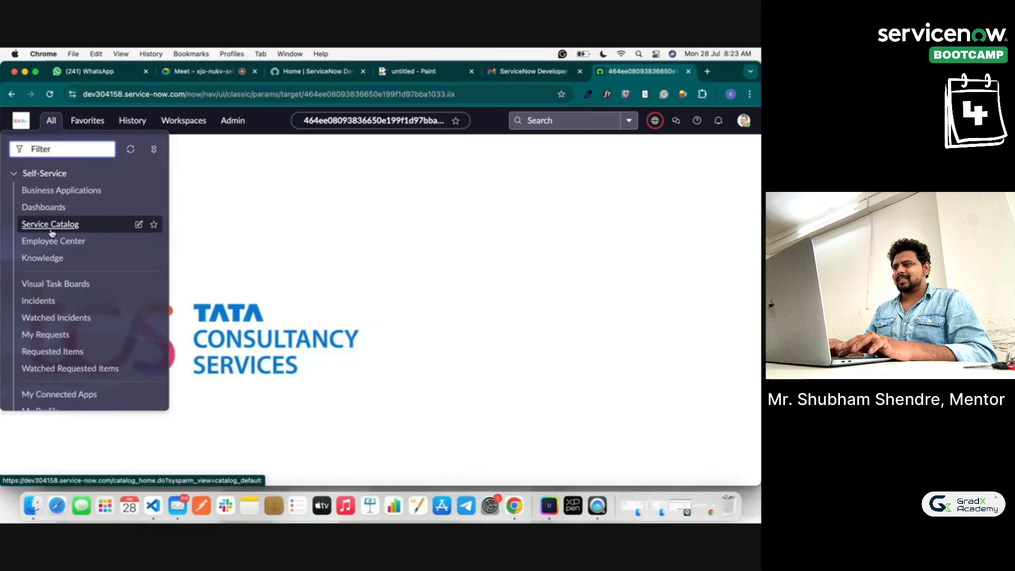
type("users")
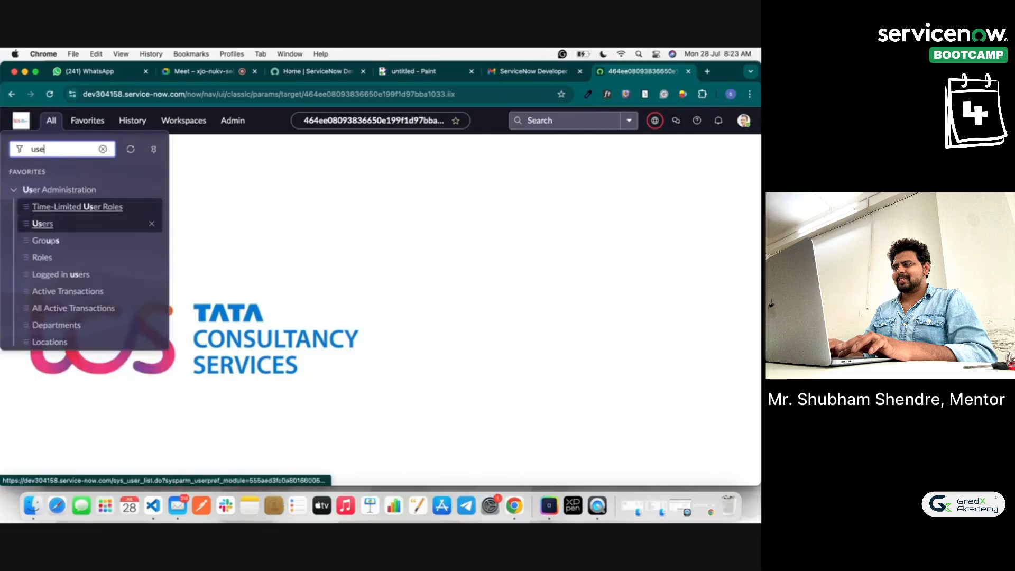
left_click(42, 224)
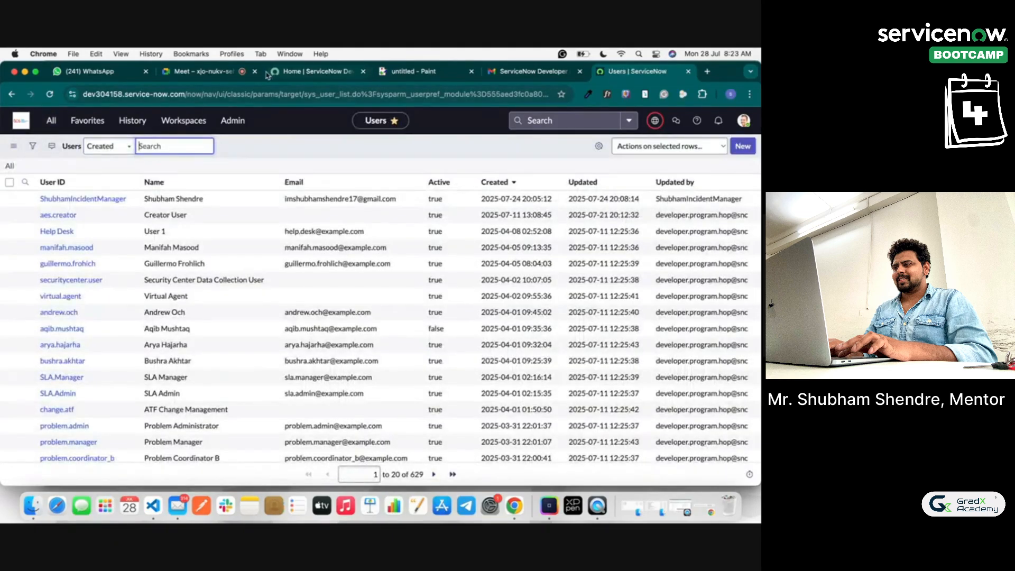
Step: Admit the waiting participant into the video call and return to the Users list
left_click(237, 72)
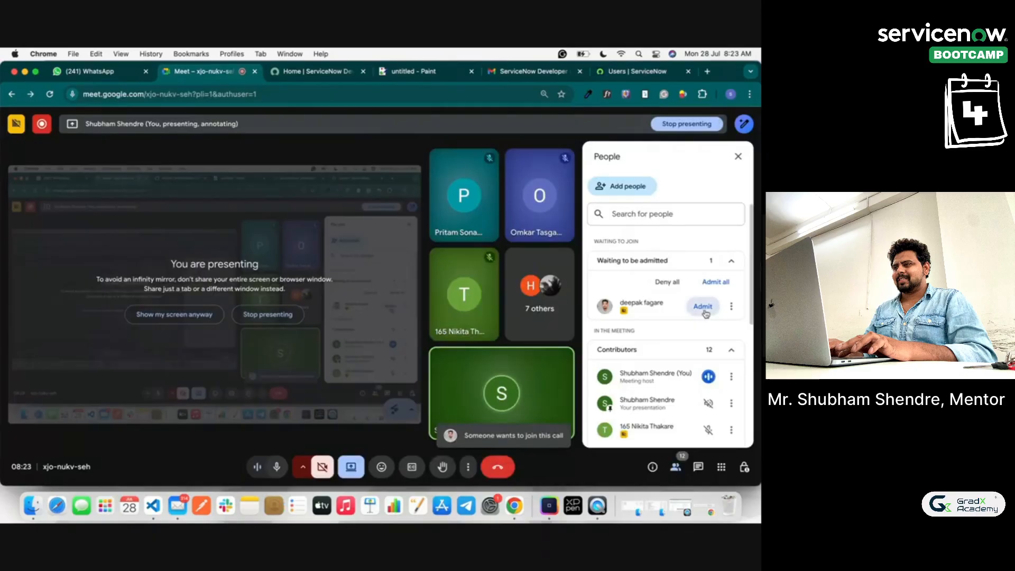
left_click(703, 306)
left_click(619, 72)
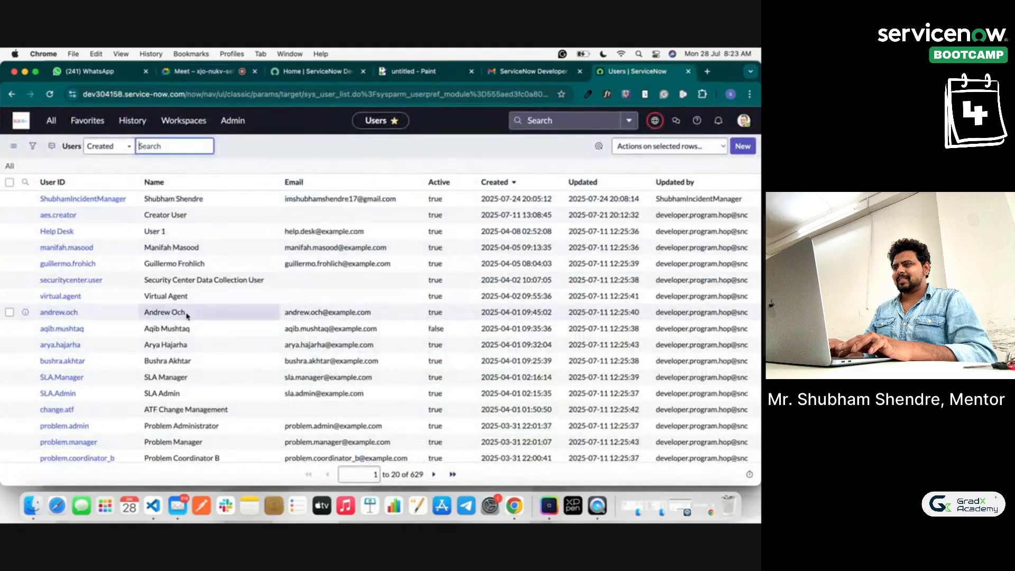
Step: Review the users' email entries and open the list's Personalize List Columns settings
scroll(182, 314, "down", 3)
scroll(185, 375, "up", 3)
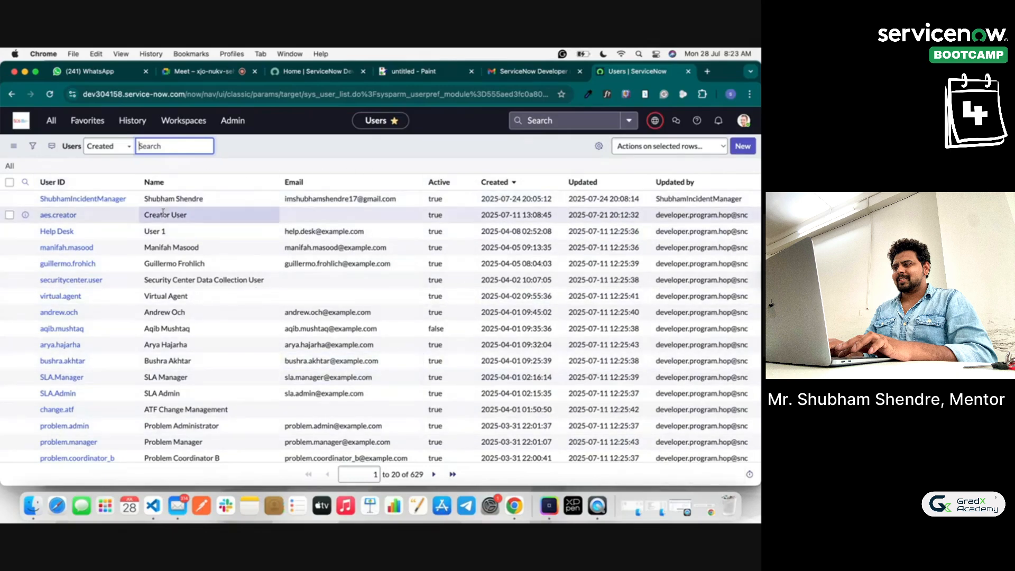
left_click(406, 203)
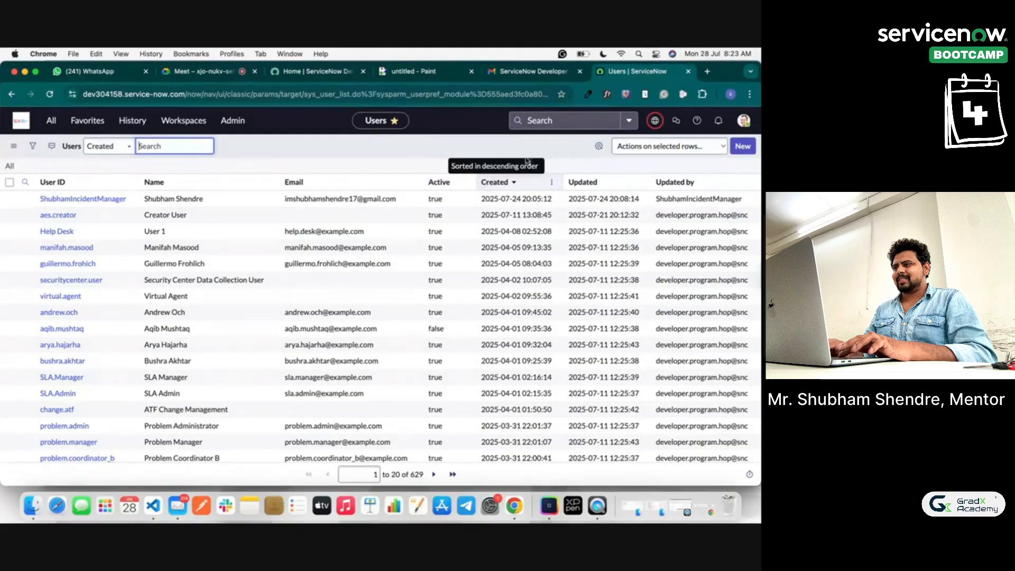
left_click(600, 147)
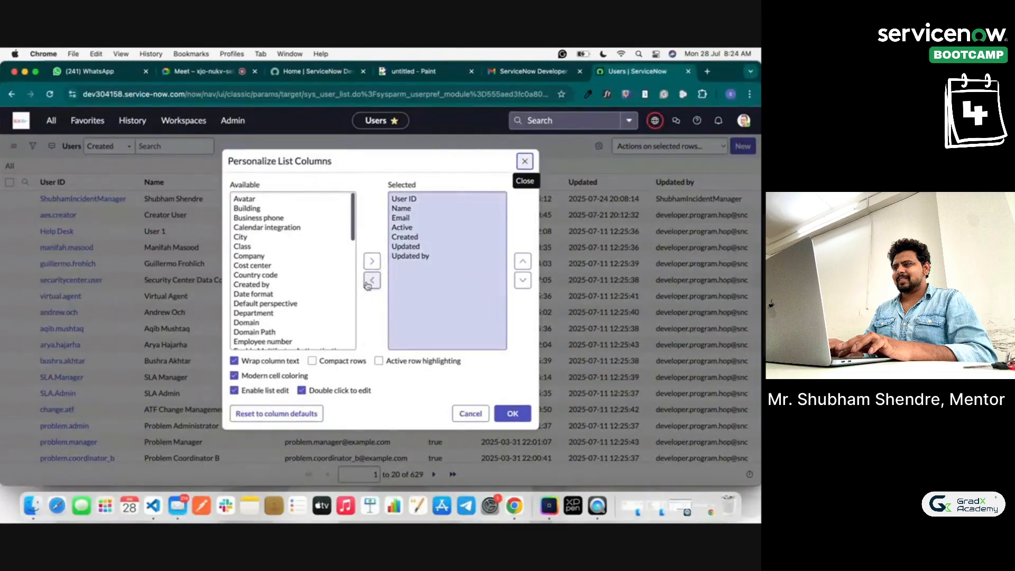
Step: Add City to the displayed columns, remove Updated by, and apply the layout
left_click(262, 237)
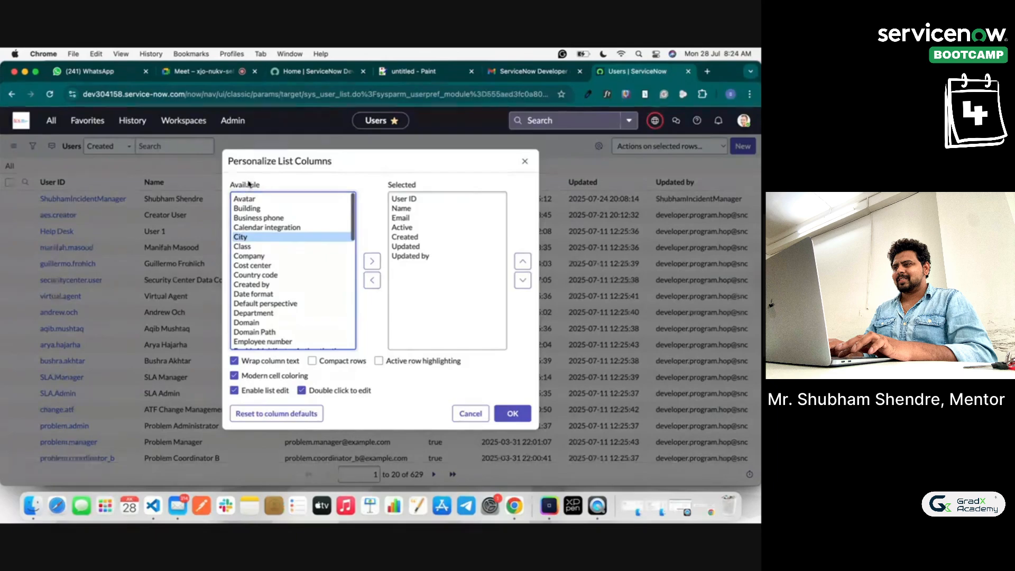
left_click(377, 262)
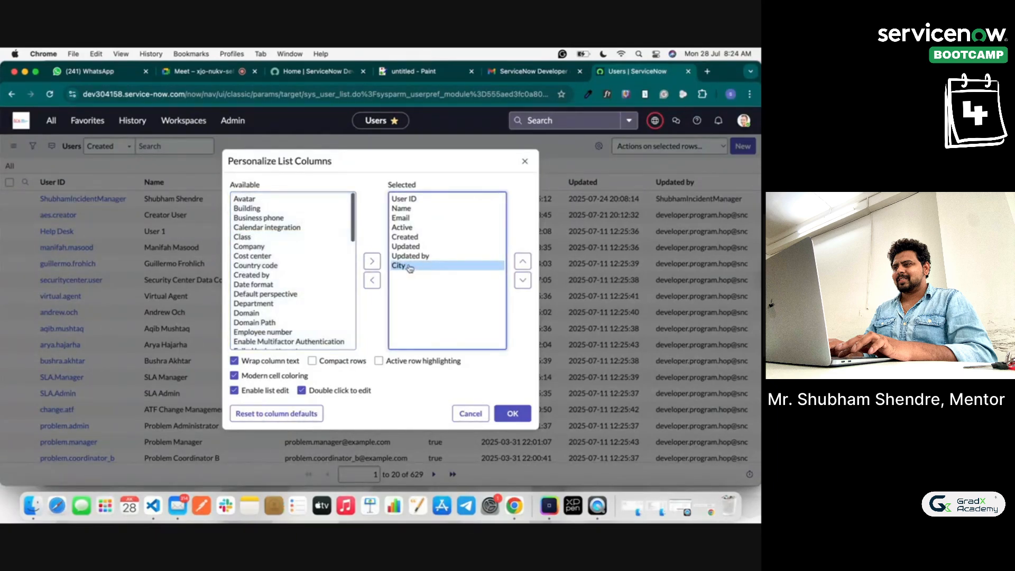
left_click(422, 238)
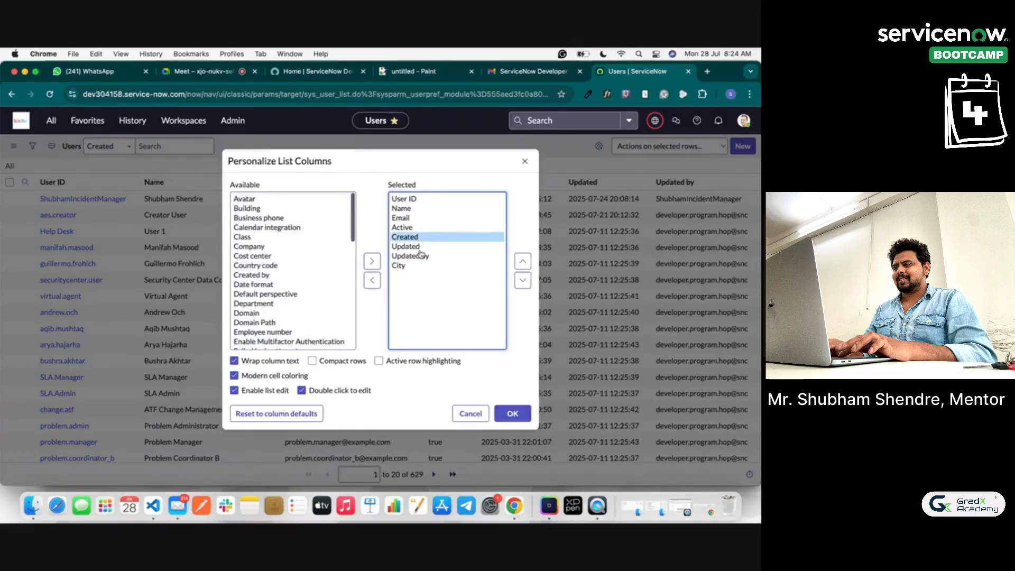
left_click(423, 256)
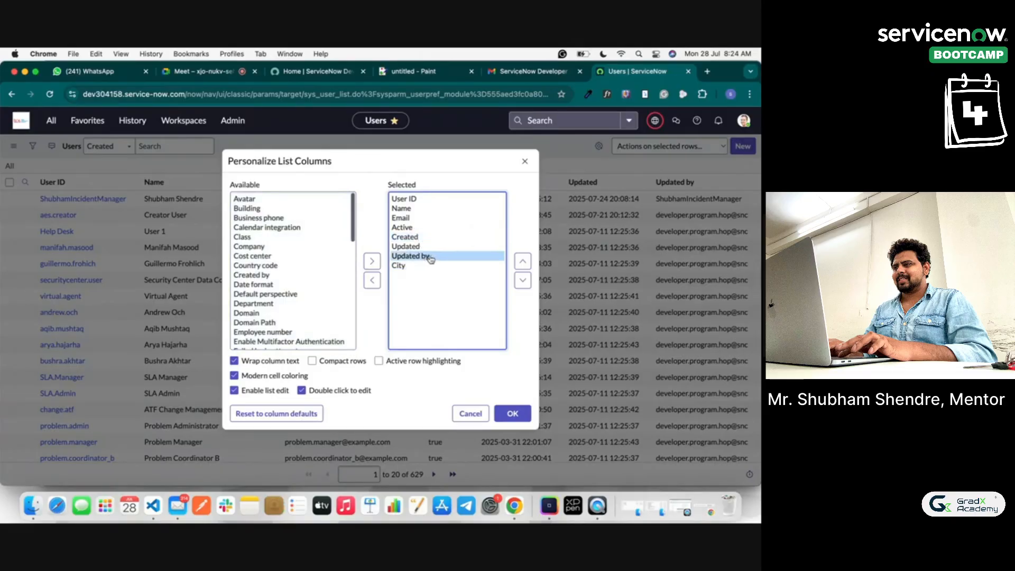
left_click(372, 281)
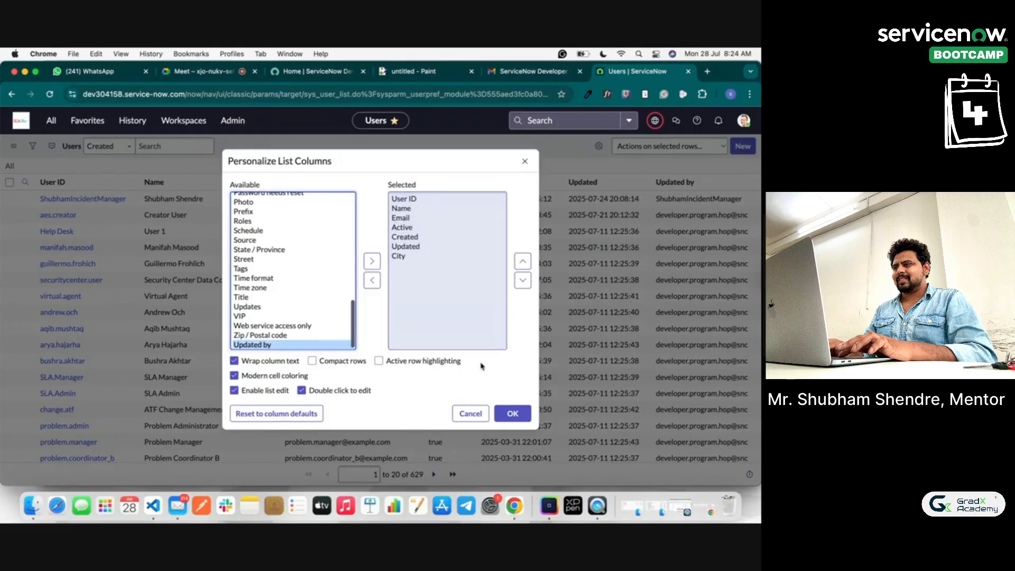
left_click(513, 415)
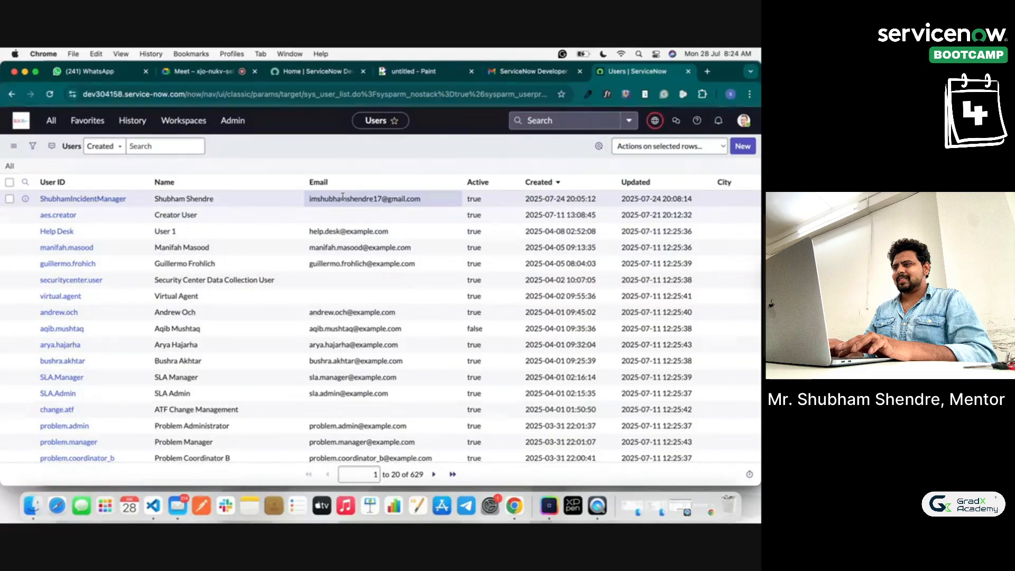
Step: Open a blank User form with the New button above the Users list
left_click(741, 148)
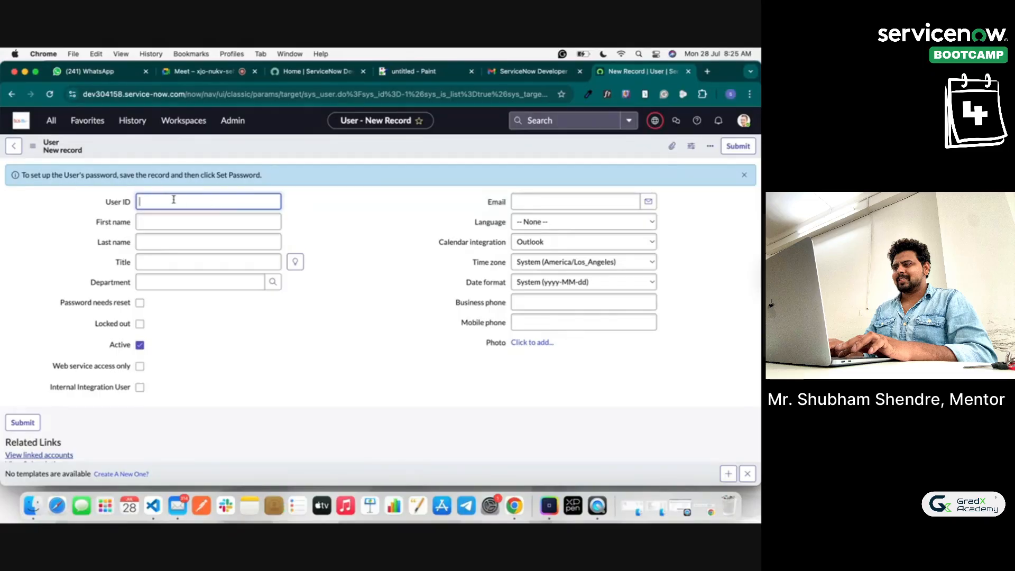
Step: Enter the User ID and the new user's first and last name
type("R")
left_click(138, 215)
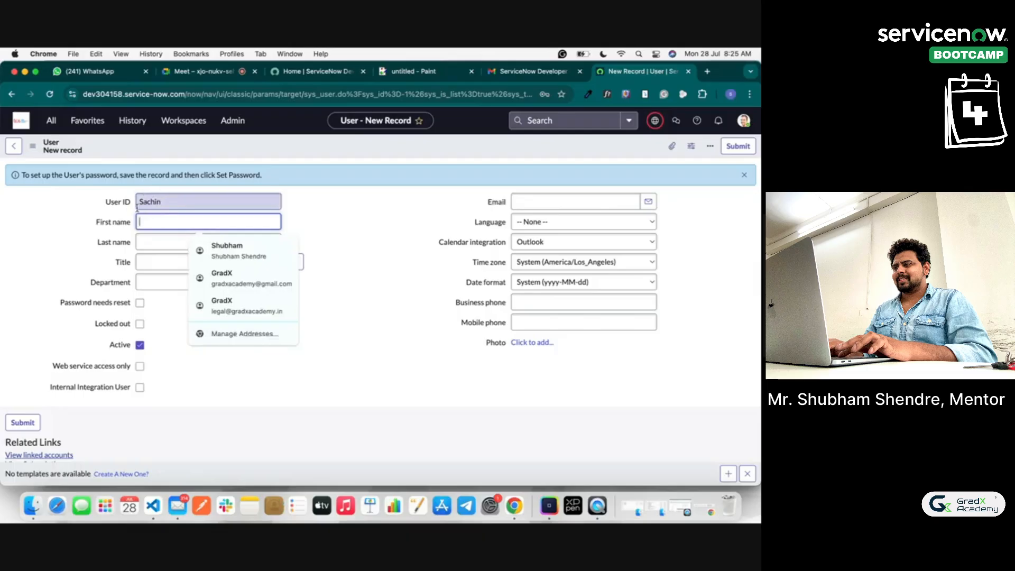
type("Sachin")
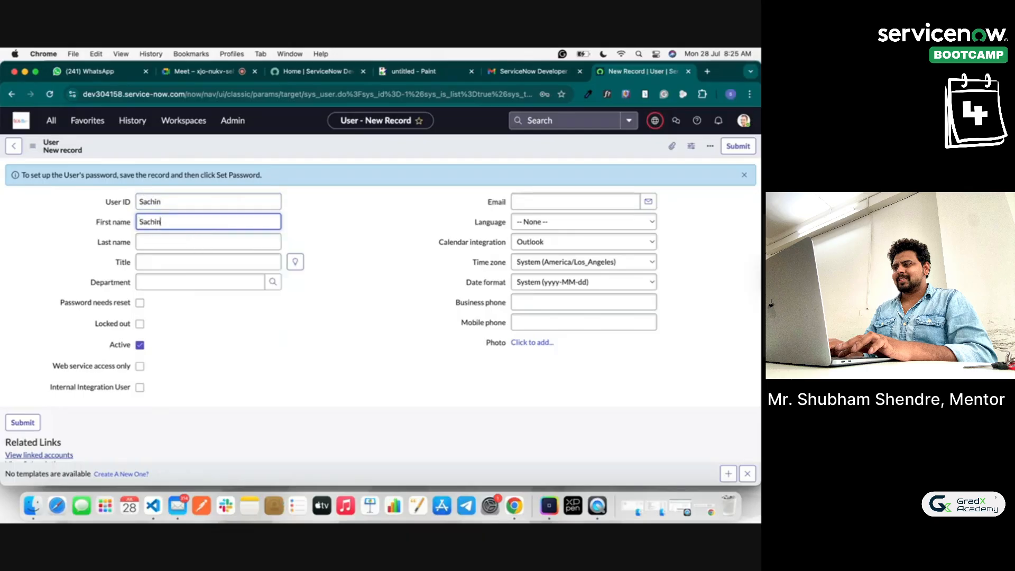
key("Tab")
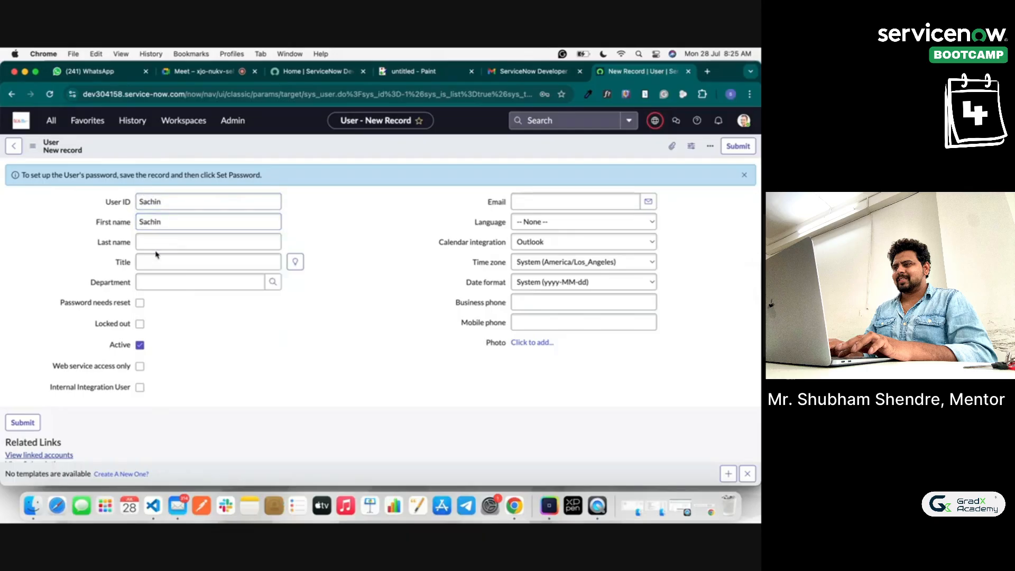
type("Tendulakr")
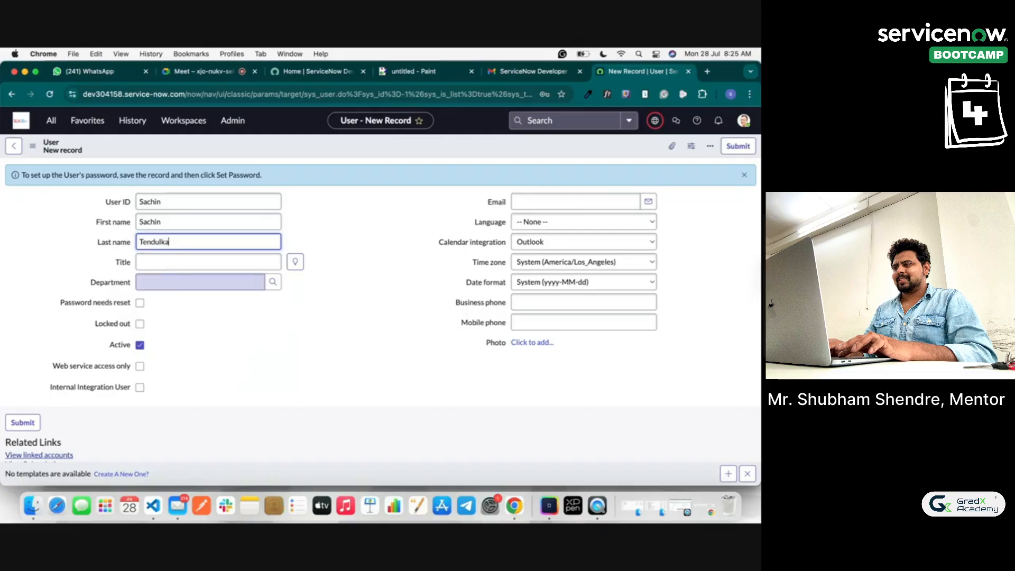
type("r")
left_click(325, 300)
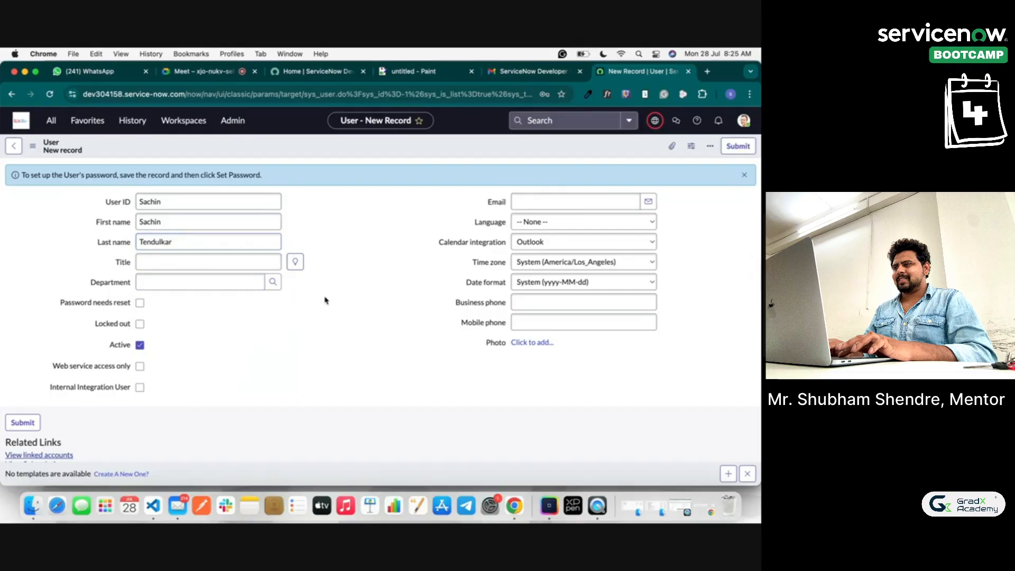
Step: Fill the e-mail from a saved address, set Language to English, and clear Business phone
left_click(248, 265)
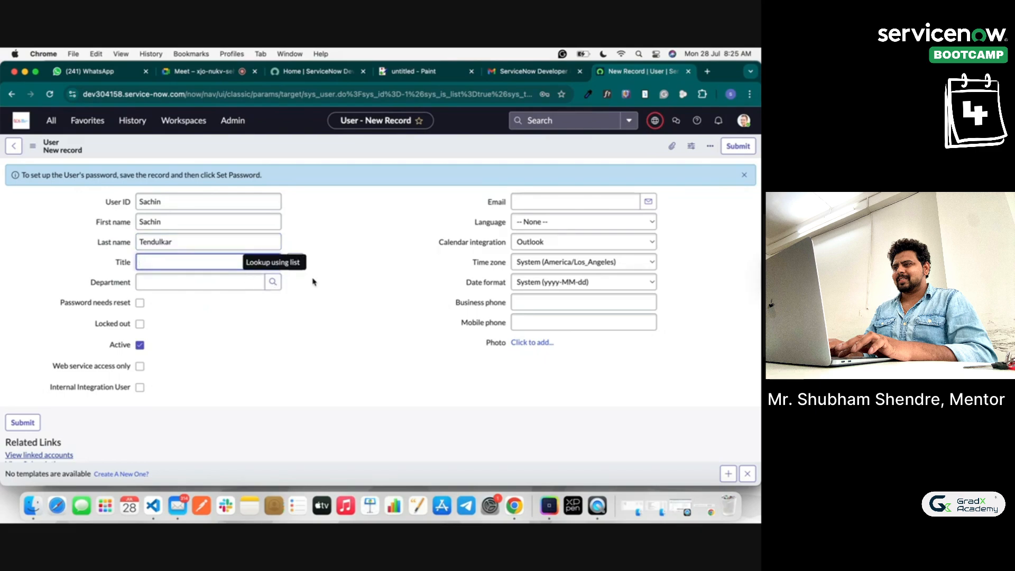
left_click(543, 204)
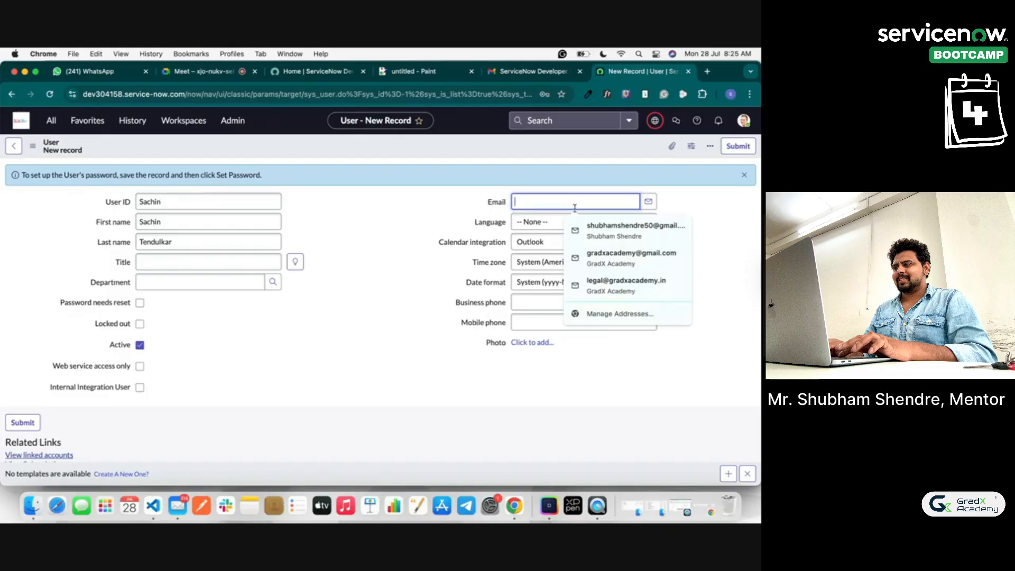
left_click(590, 228)
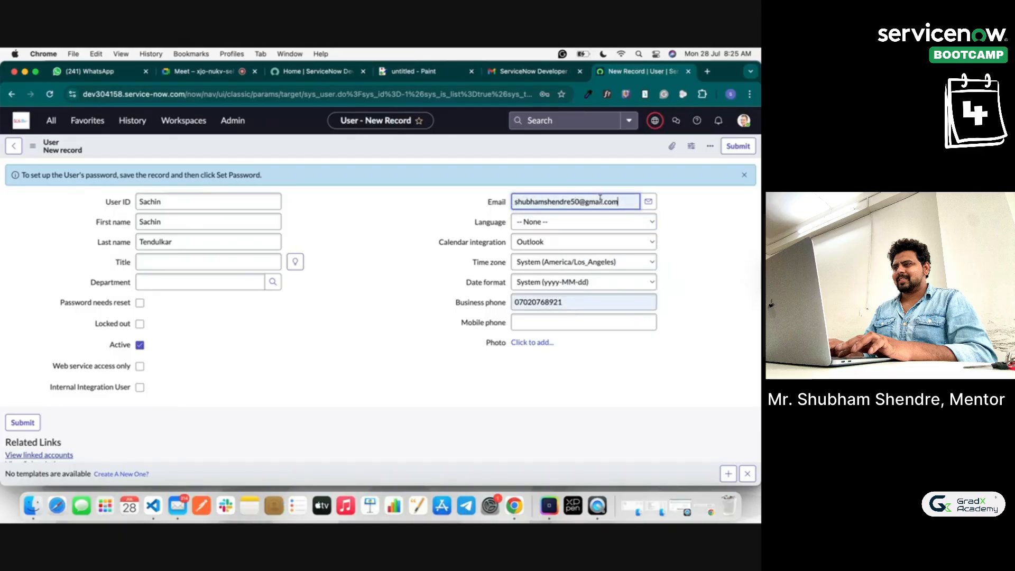
left_click(448, 211)
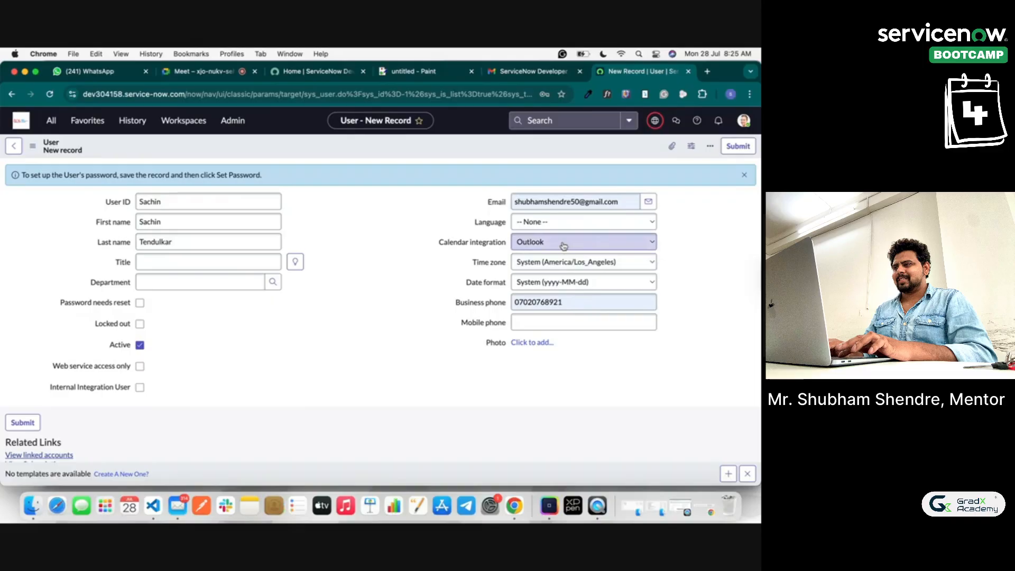
left_click(558, 223)
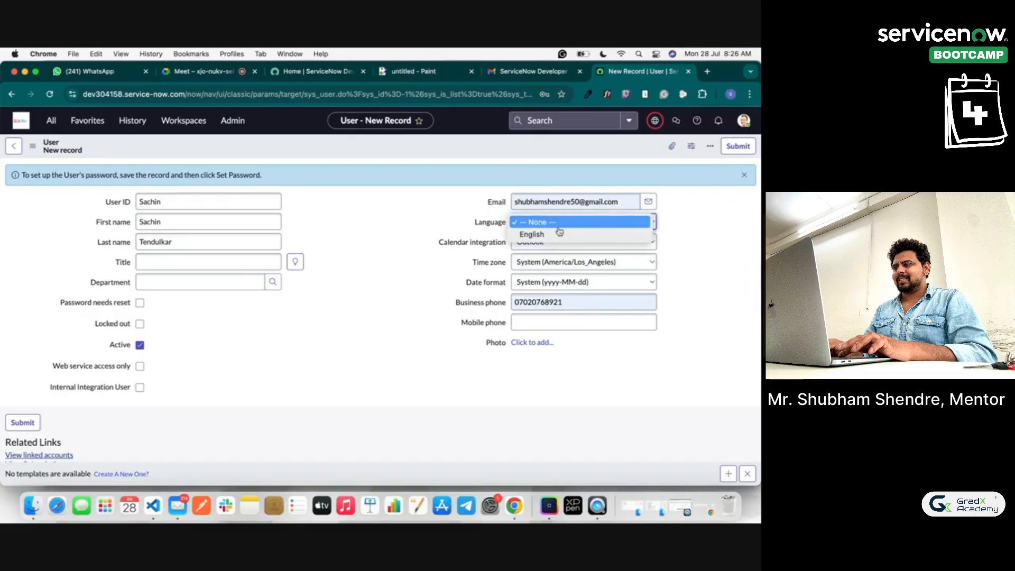
left_click(552, 231)
double_click(528, 300)
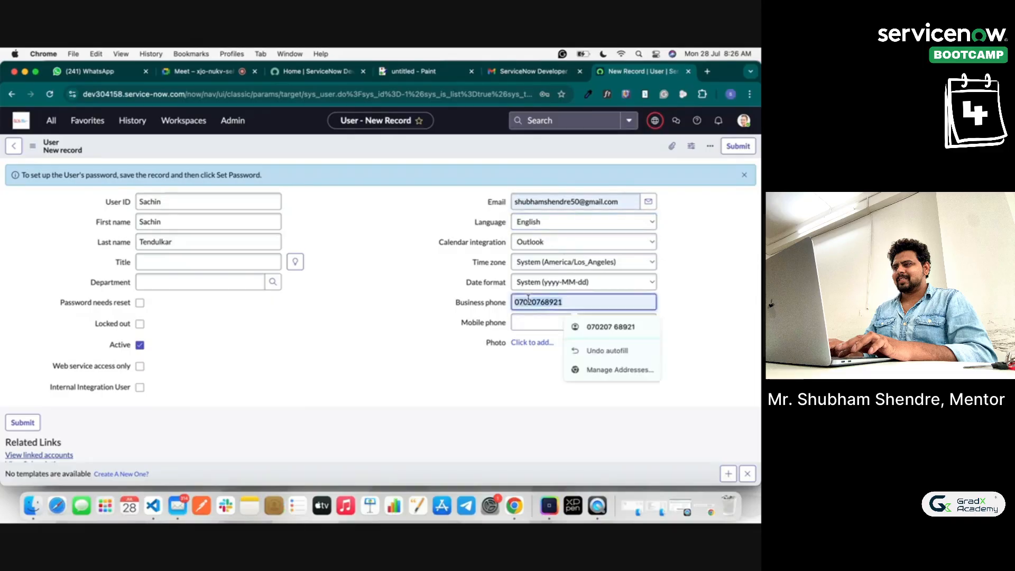
key("BackSpace")
left_click(371, 364)
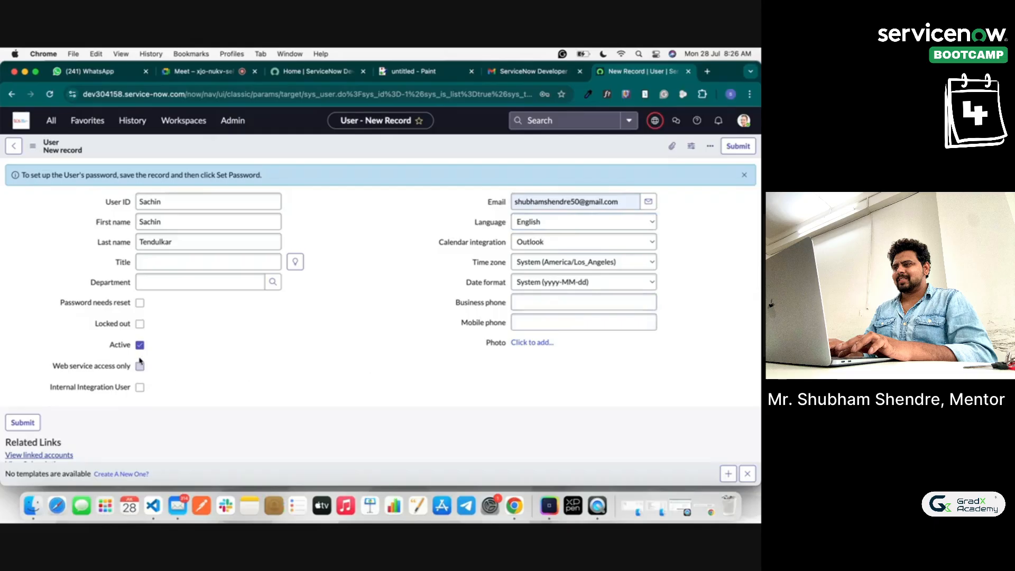
left_click(225, 71)
left_click(709, 306)
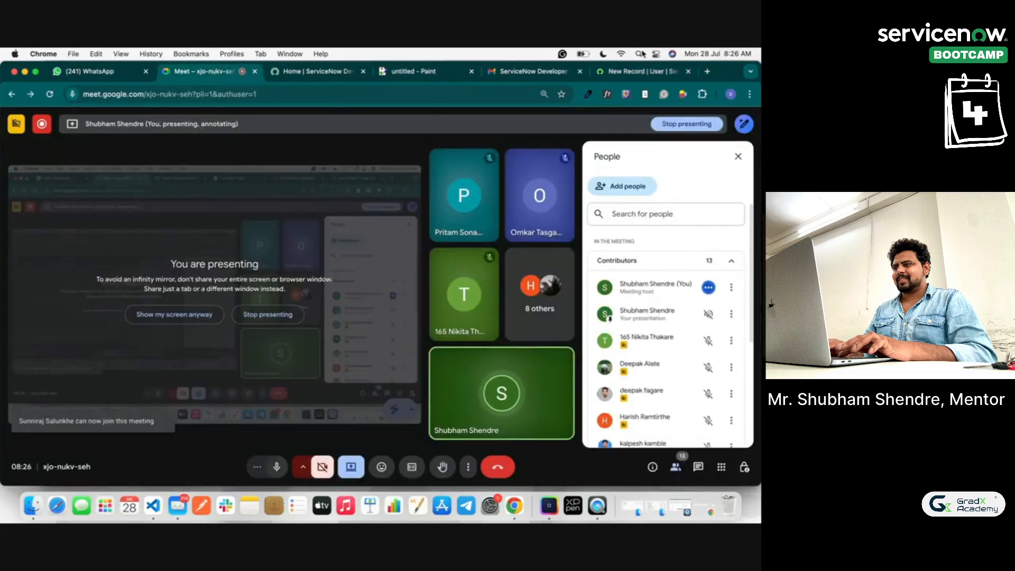
left_click(637, 71)
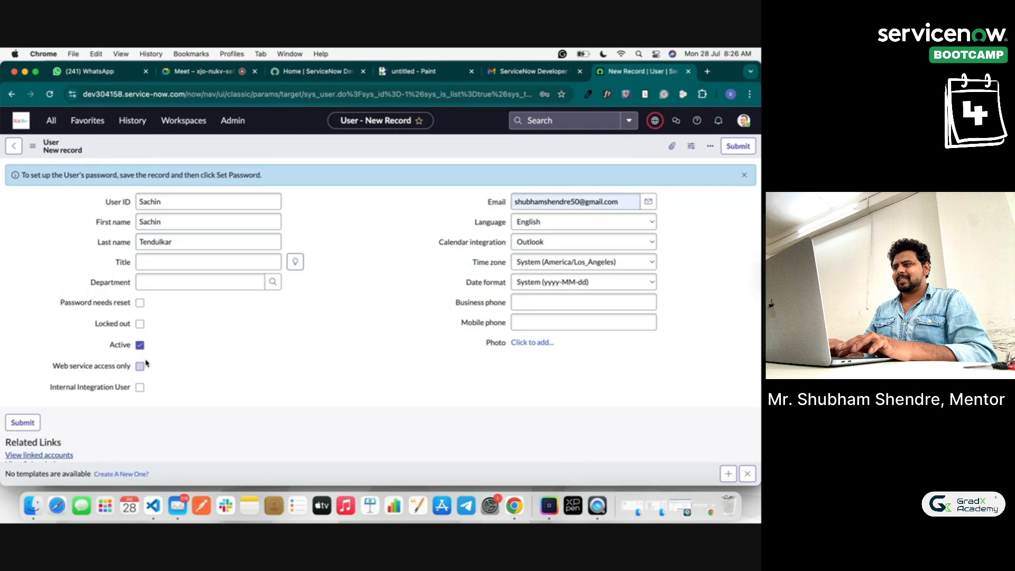
left_click(226, 71)
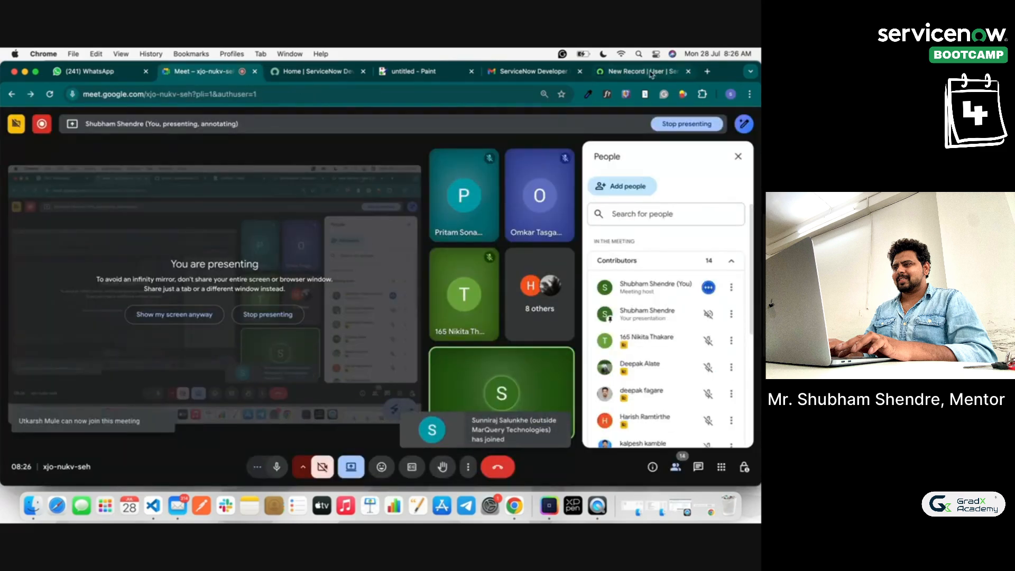
left_click(637, 71)
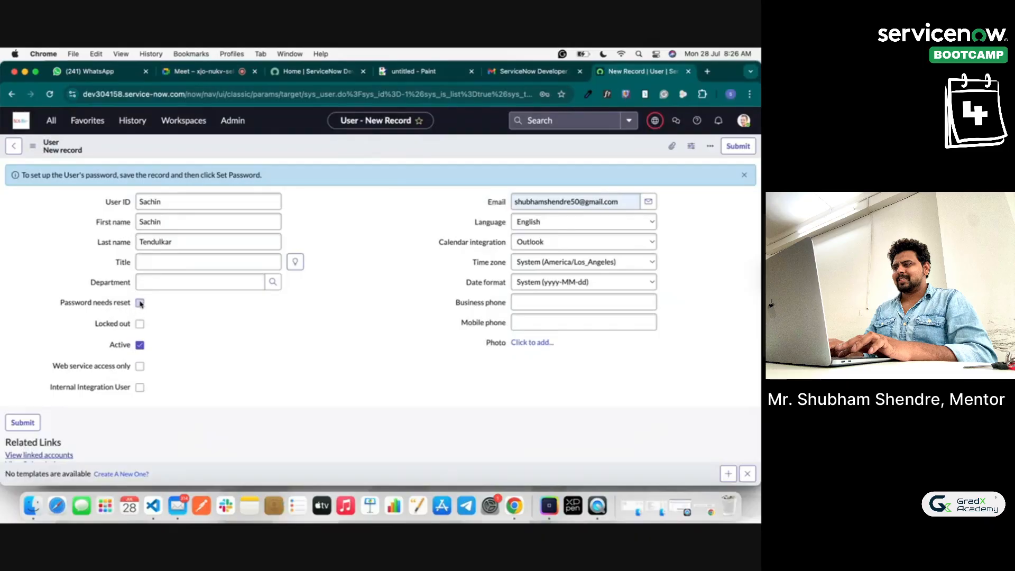
mouse_move(117, 348)
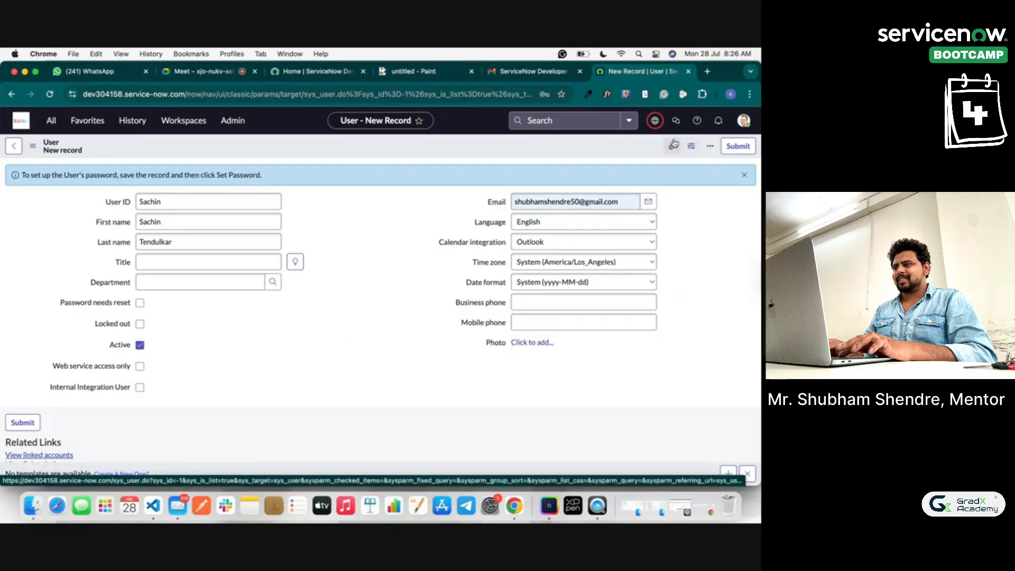
Step: Search Google for the new user's name in a new tab
left_click(708, 72)
type("sa")
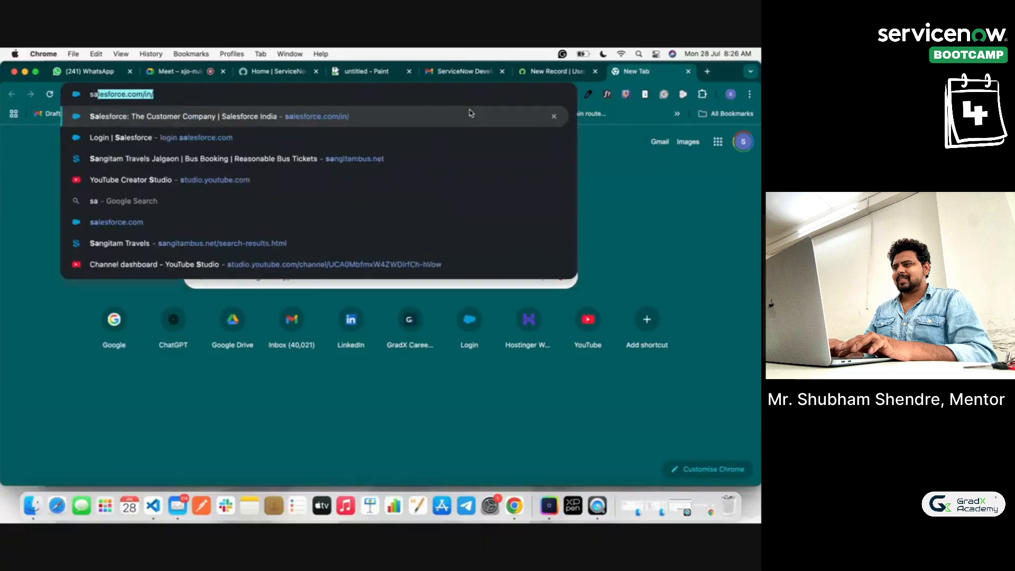
type("chin ten")
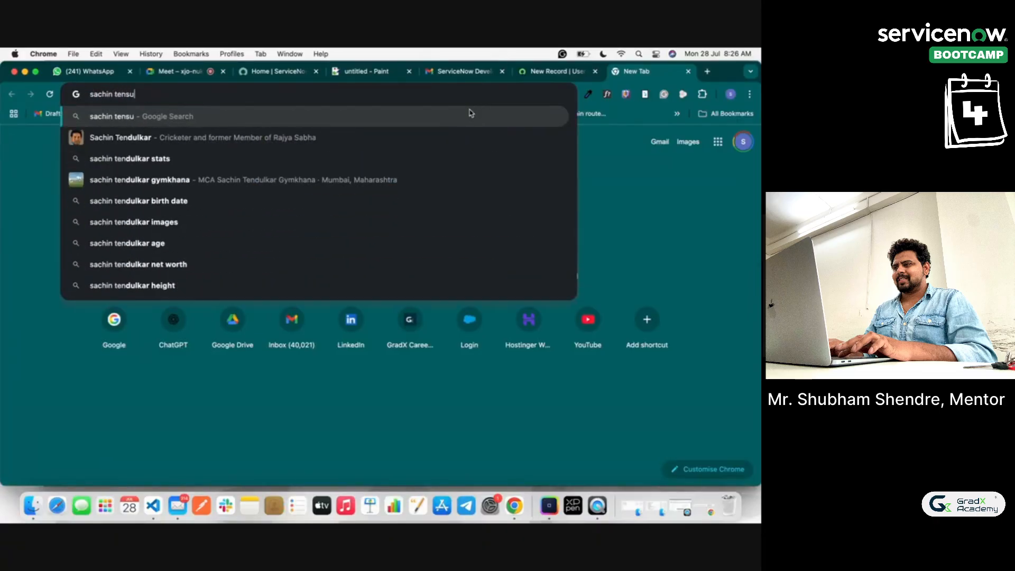
type("du")
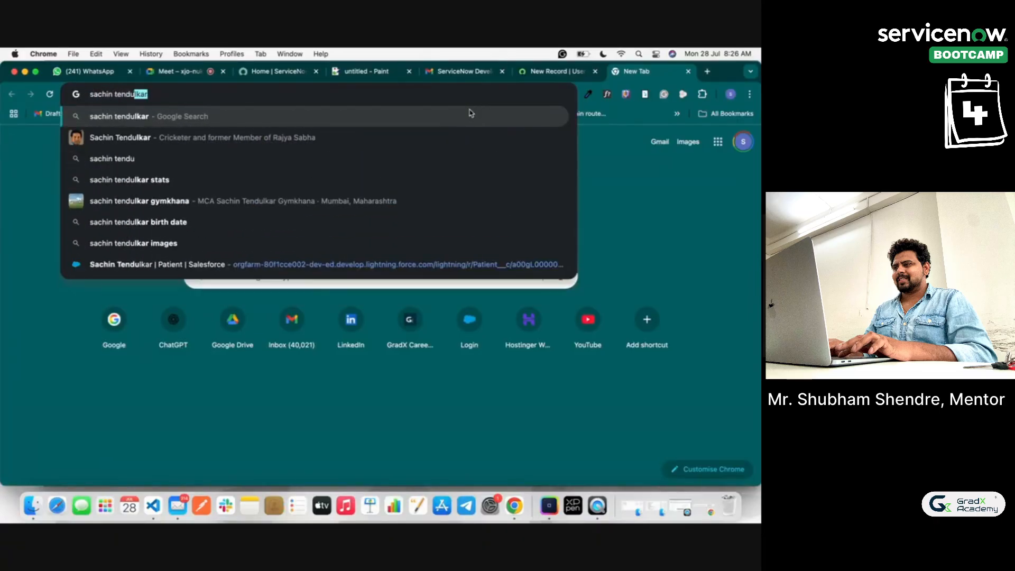
type("lkar")
key("Return")
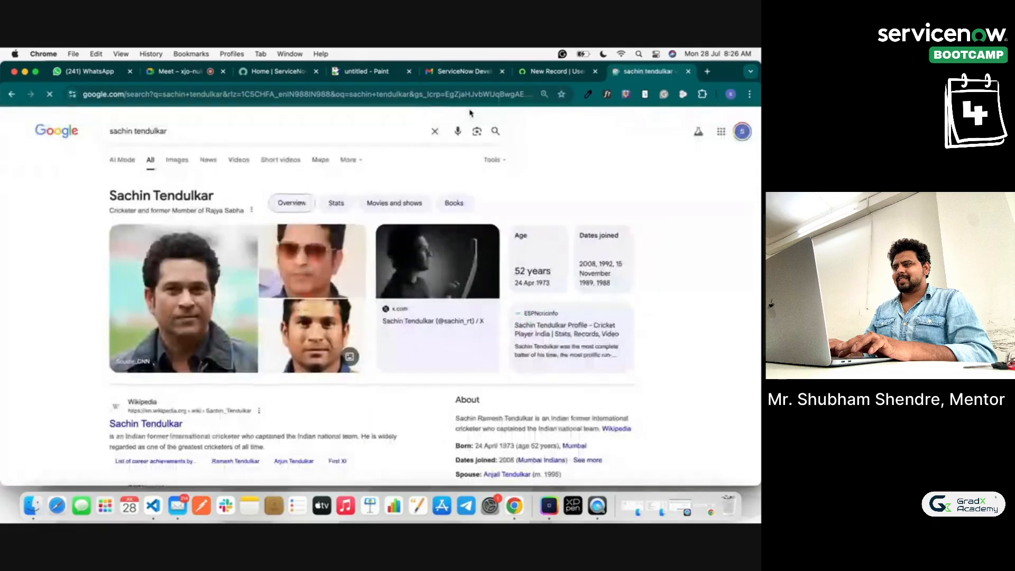
Step: Save the main result photo to Downloads as images.jpeg
left_click(183, 299)
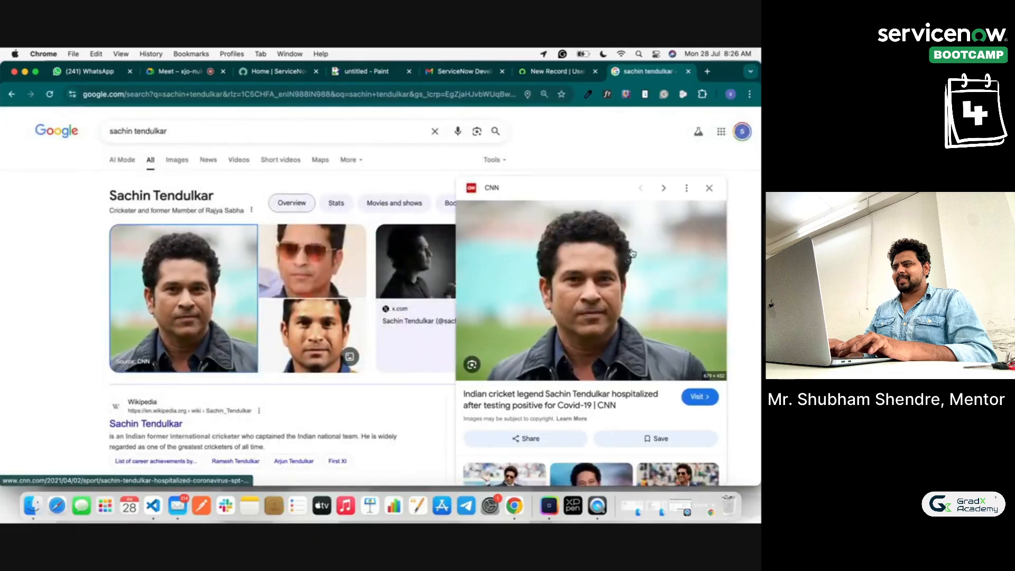
right_click(633, 252)
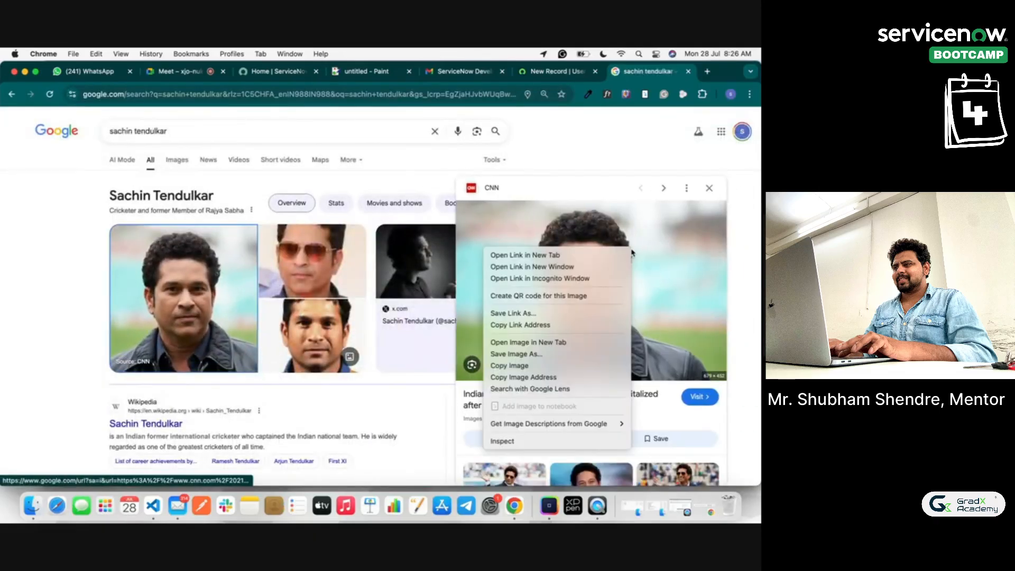
left_click(600, 353)
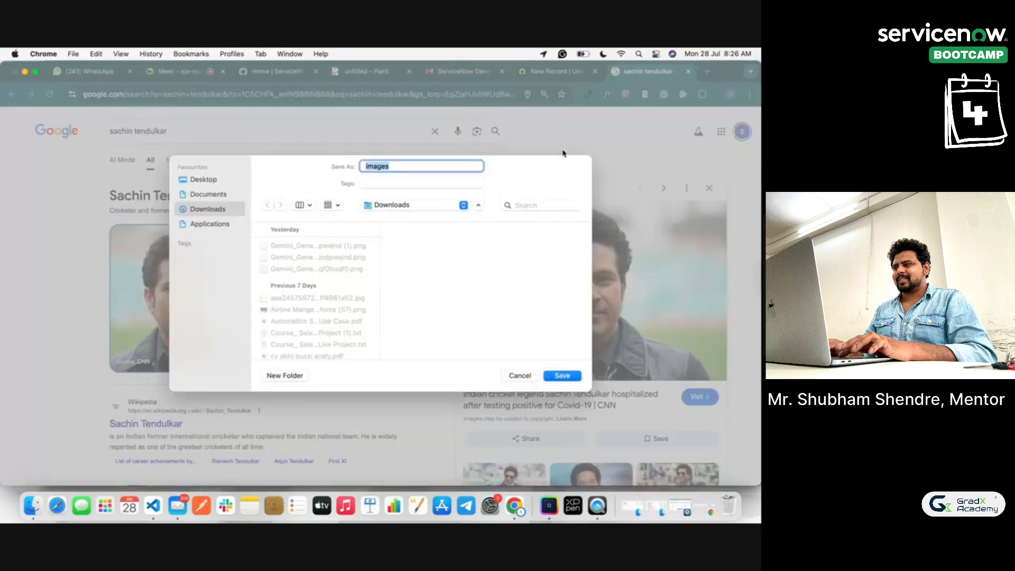
left_click(568, 377)
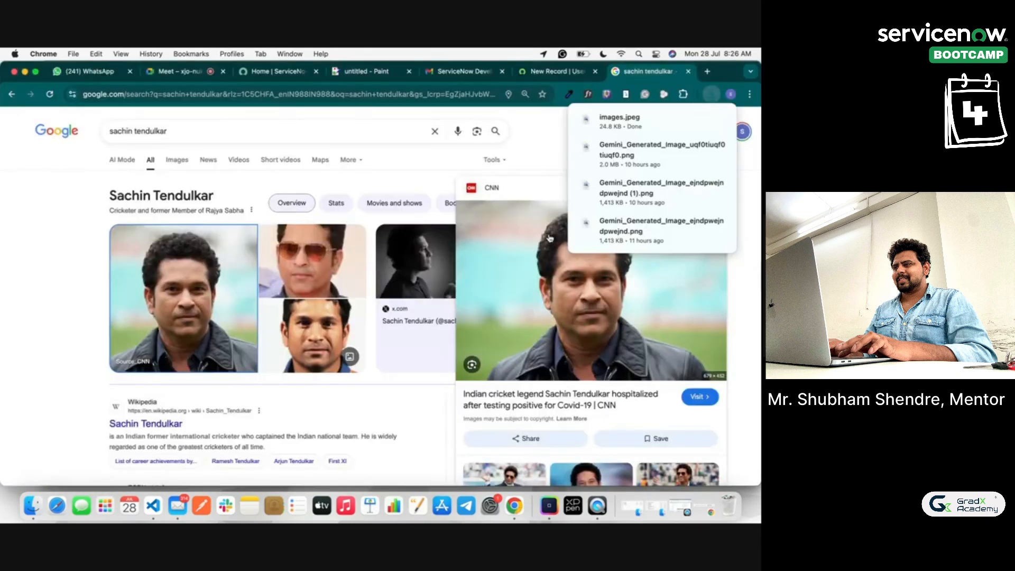
Step: Attach the downloaded images.jpeg as the photo on Sachin's new user record
left_click(555, 71)
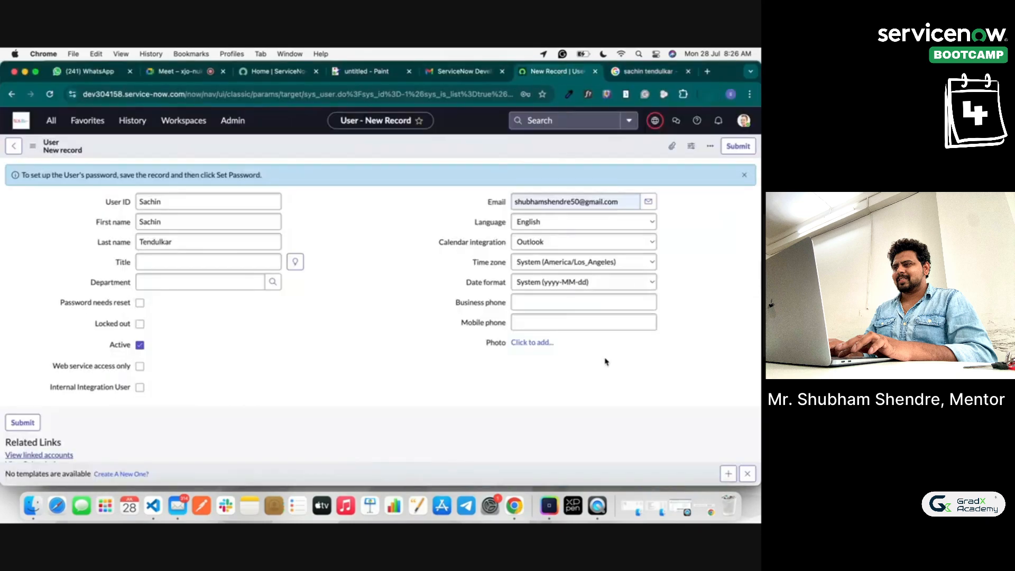
left_click(536, 344)
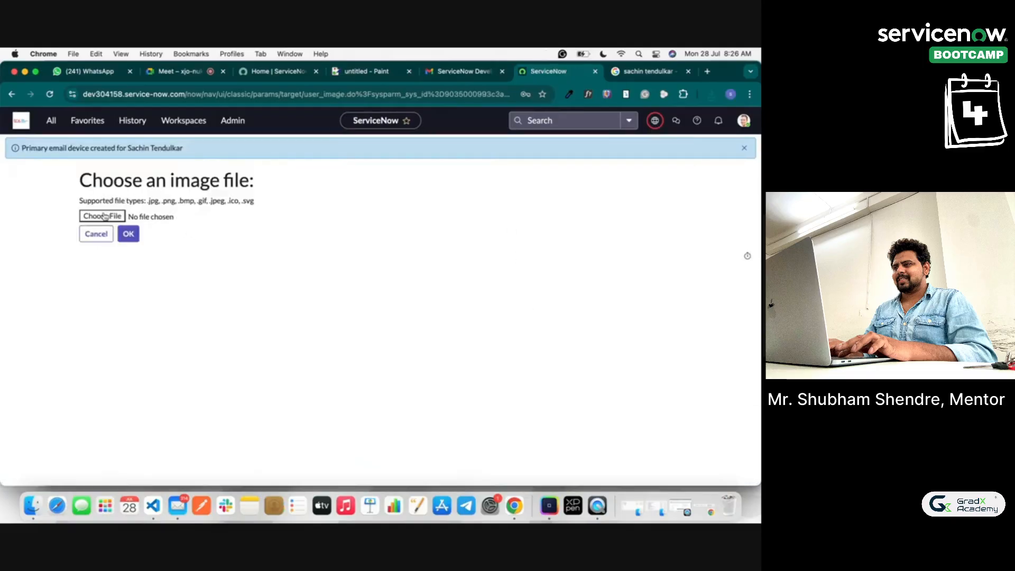
left_click(103, 216)
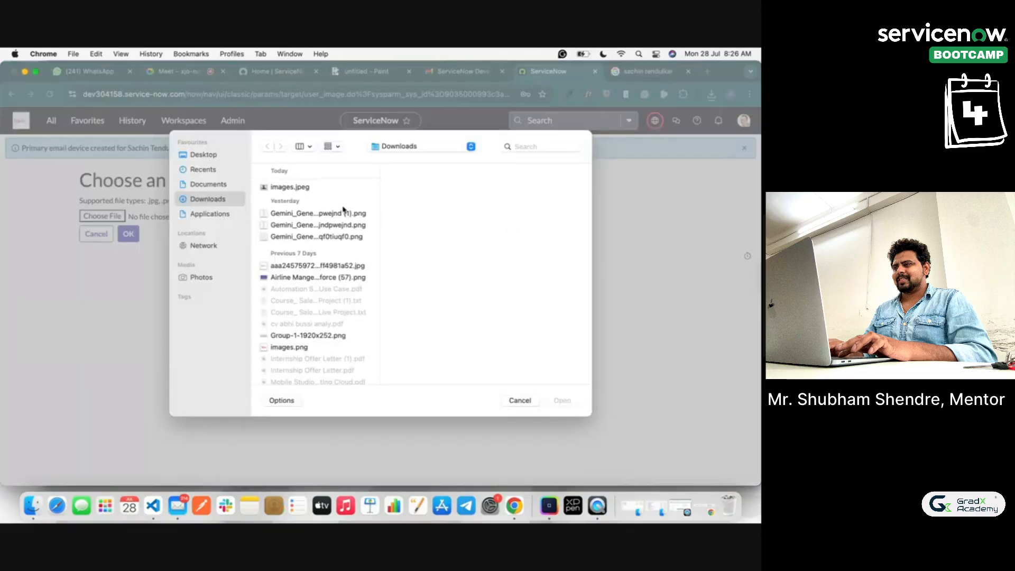
left_click(314, 187)
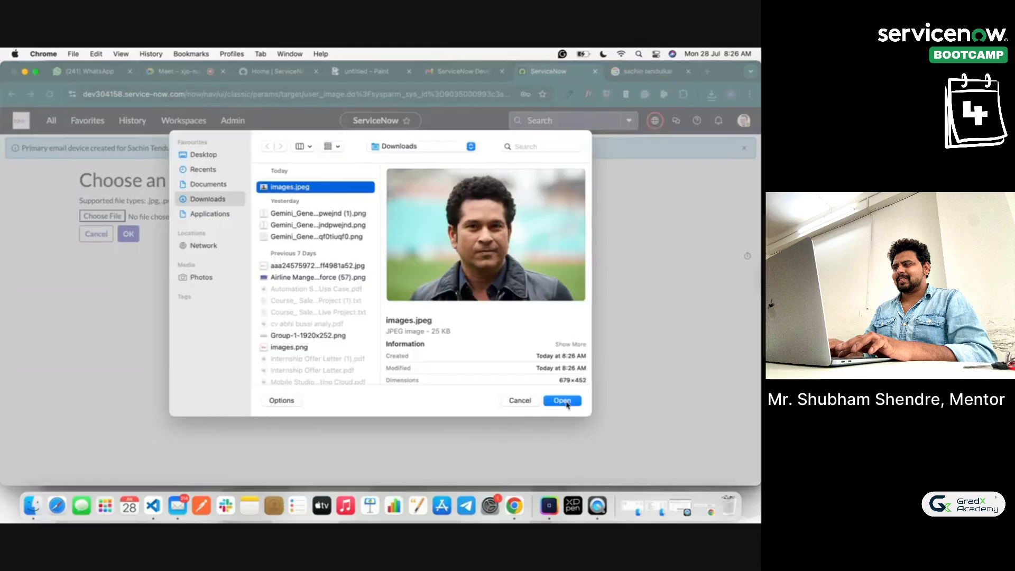
left_click(564, 401)
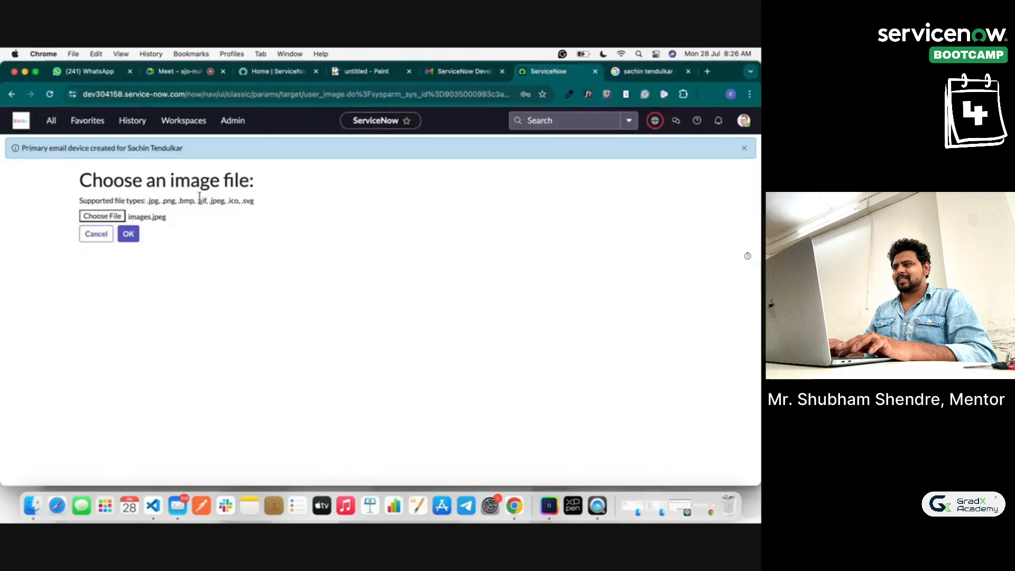
left_click(128, 237)
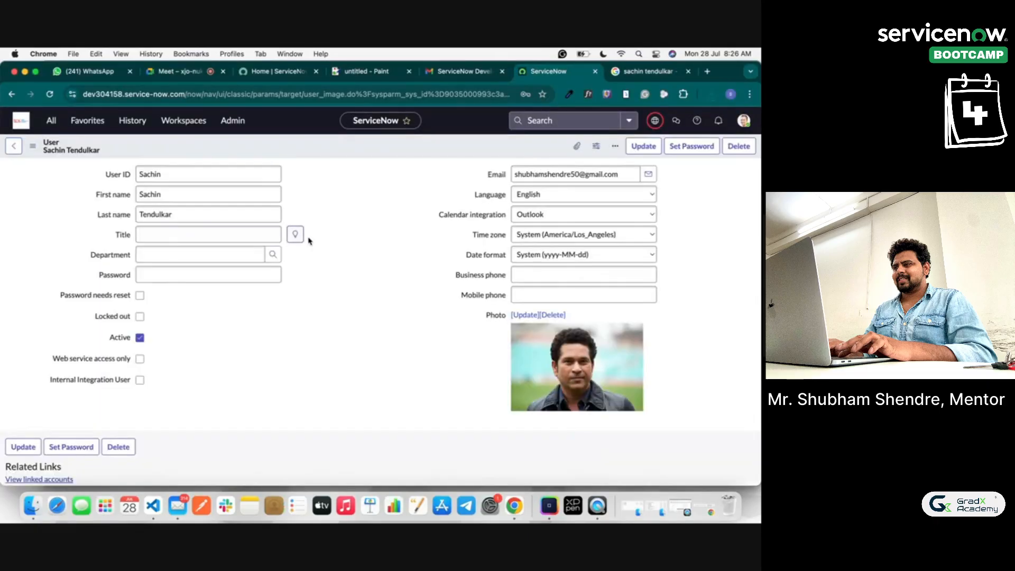
Step: Save the user record, reopen Sachin from the Users list and start setting a password
left_click(21, 451)
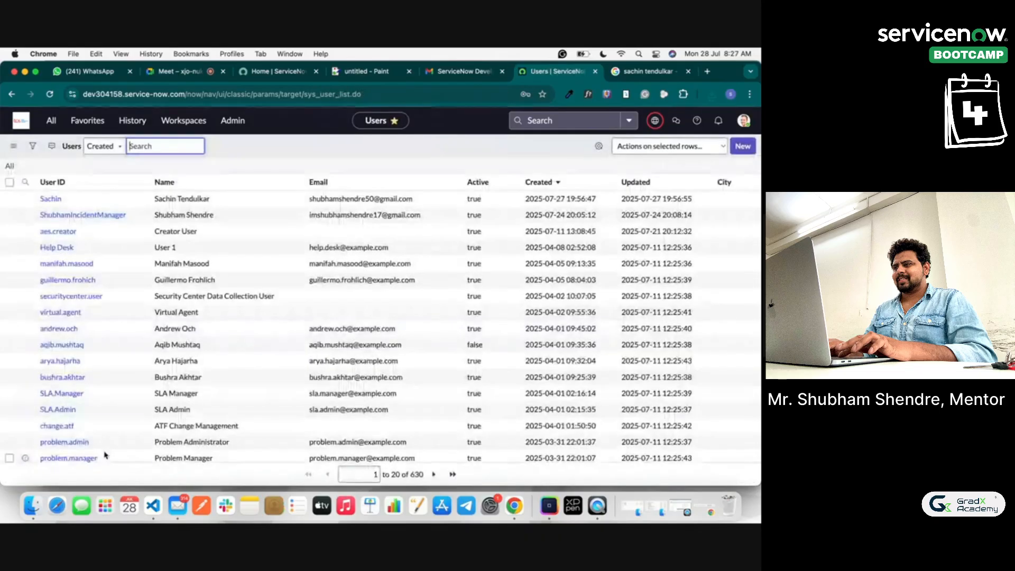
left_click(51, 200)
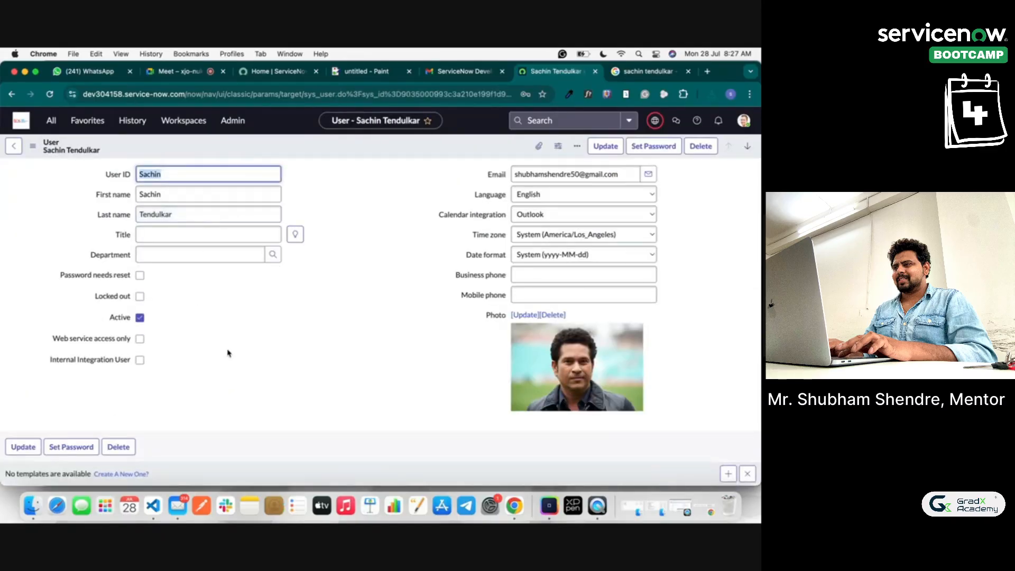
left_click(651, 147)
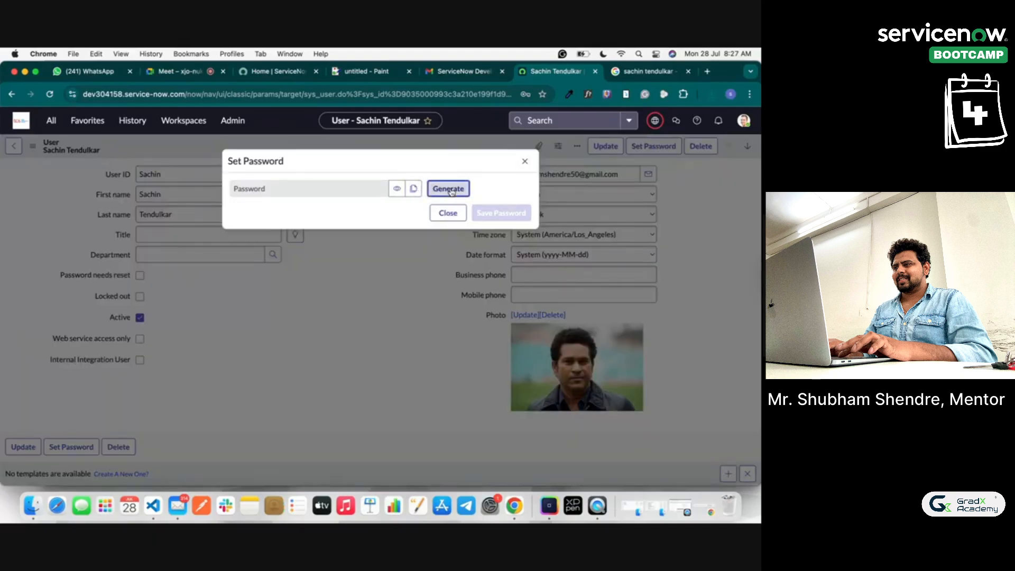
Step: Generate a random password for Sachin, copy it and reveal it in plain text
left_click(450, 190)
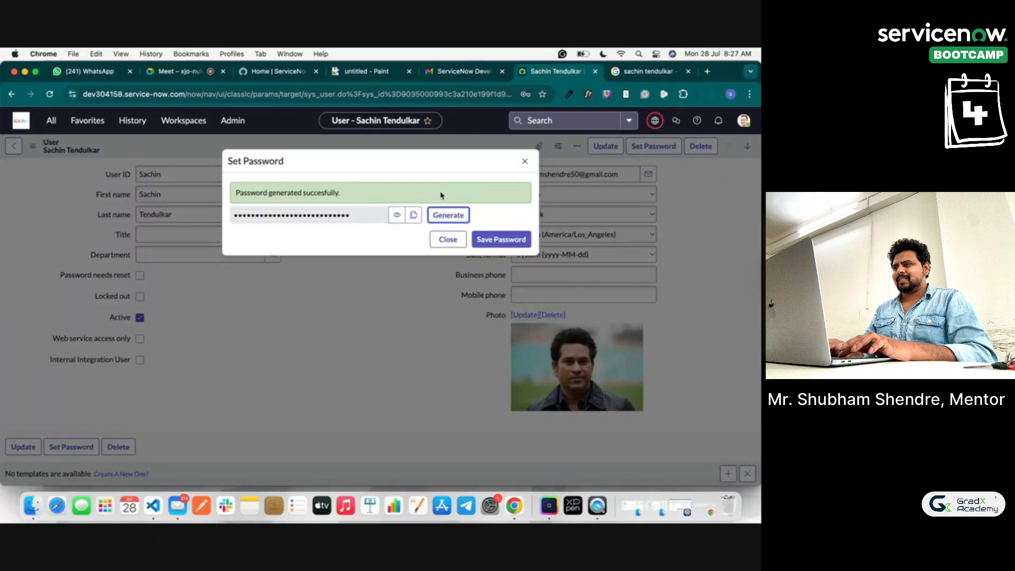
left_click(413, 215)
left_click(397, 214)
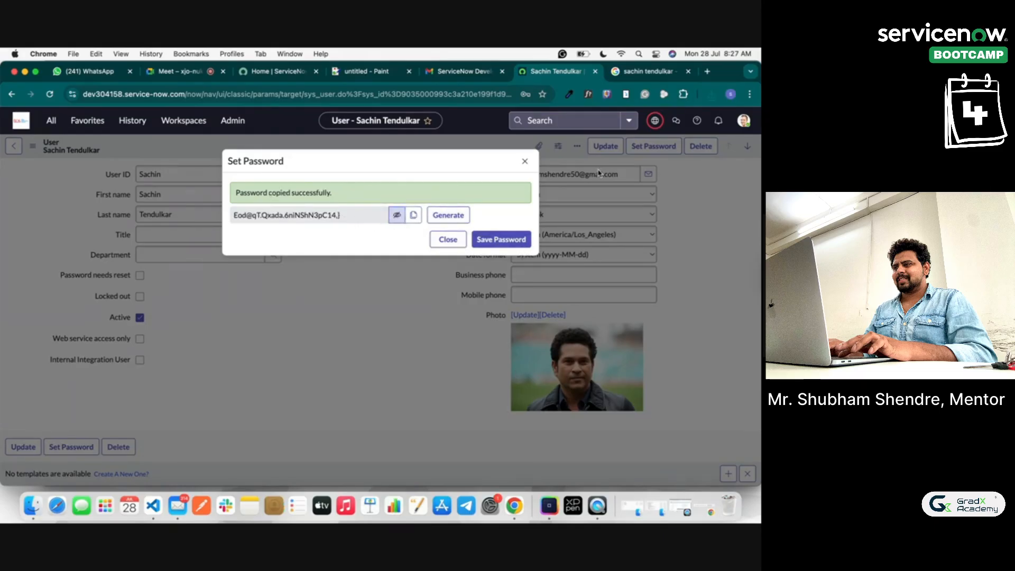
left_click(459, 71)
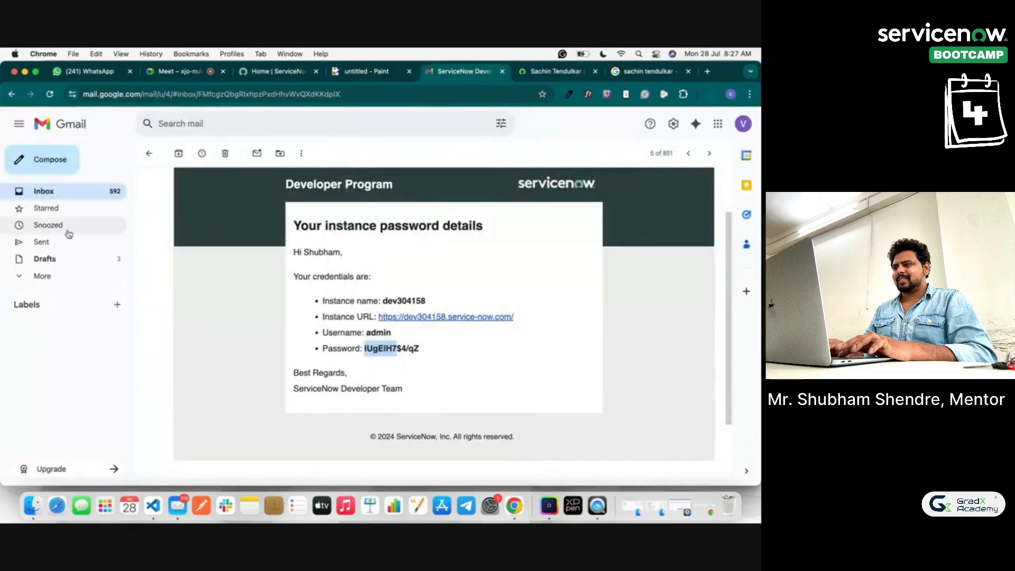
Step: Compose a Gmail draft reading 'Username - Sachin' with the generated password pasted below
left_click(45, 160)
left_click(475, 286)
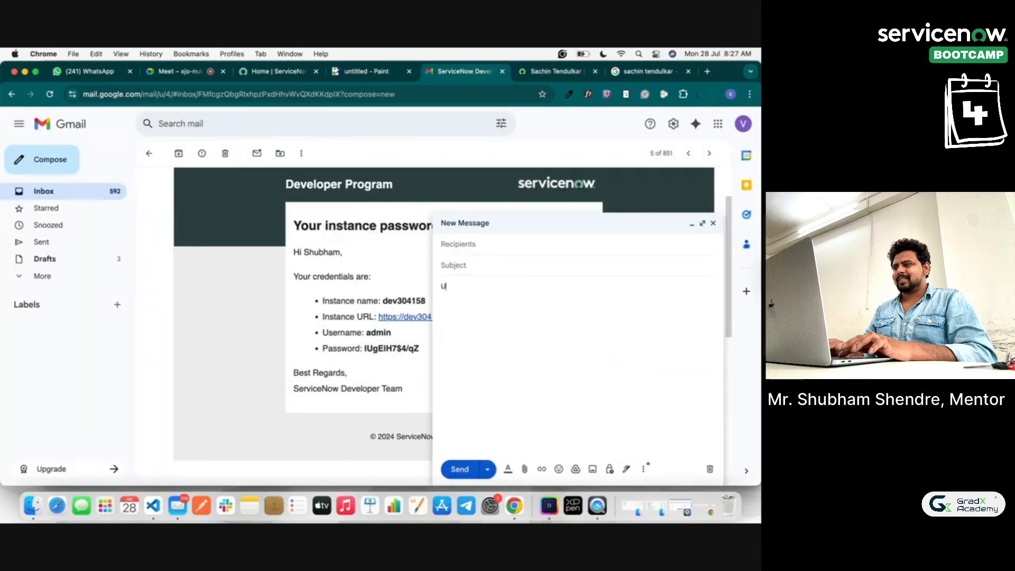
type("Username - Sachin")
key("Return")
key("super+v")
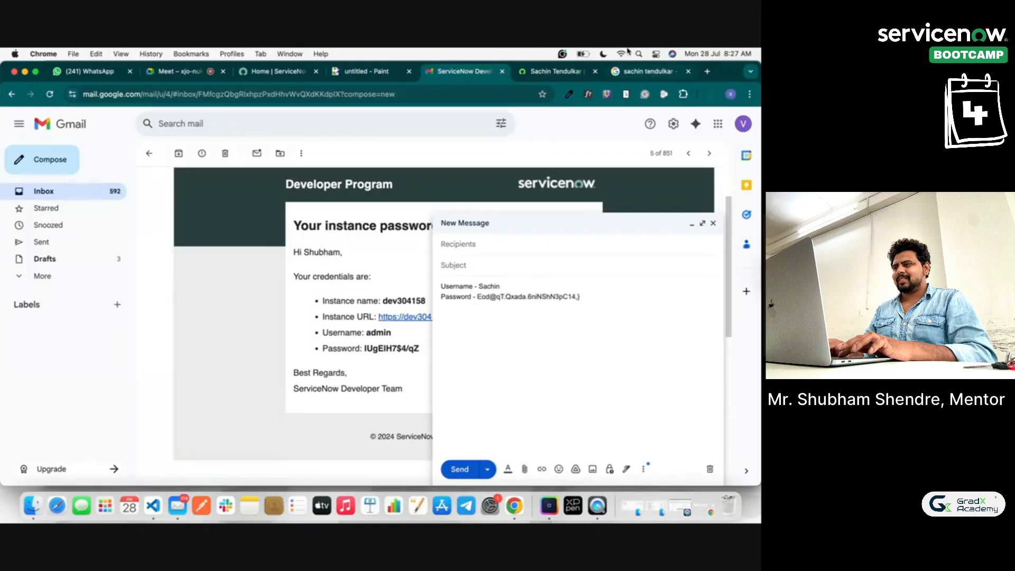
key("ctrl+Tab")
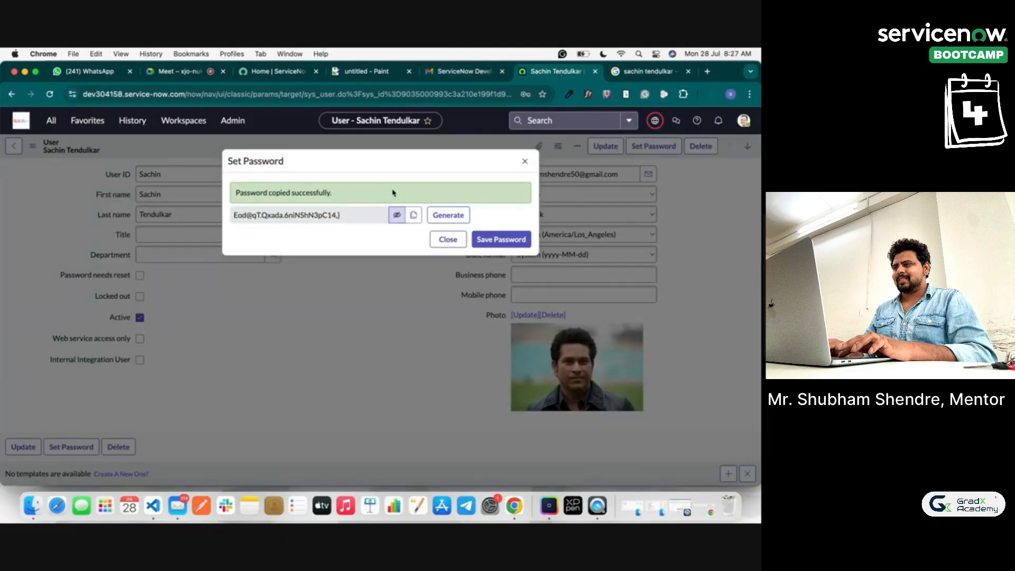
Step: Save the generated password to Sachin's record and close the Set Password dialog
left_click(500, 241)
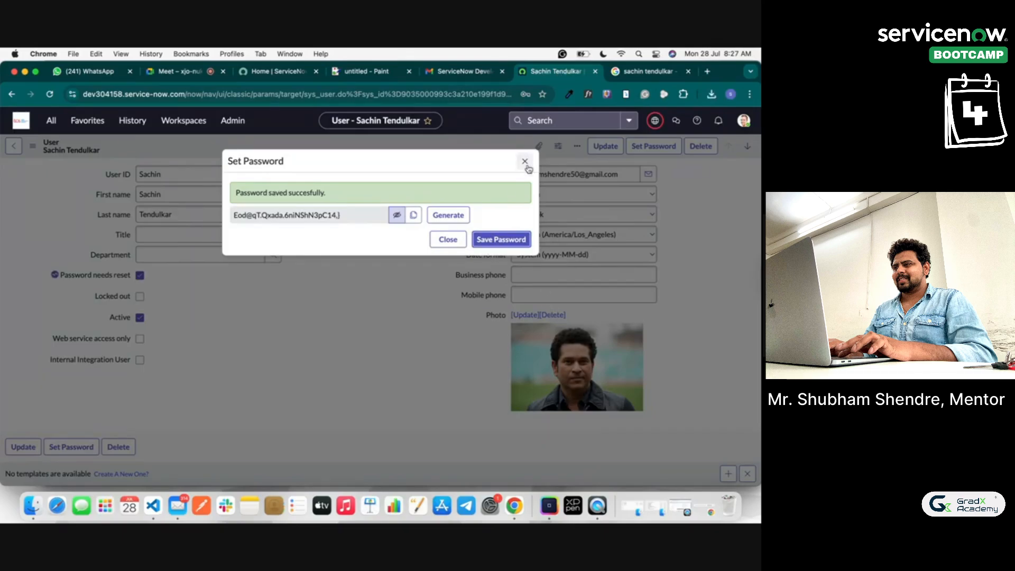
left_click(526, 163)
scroll(431, 304, "down", 5)
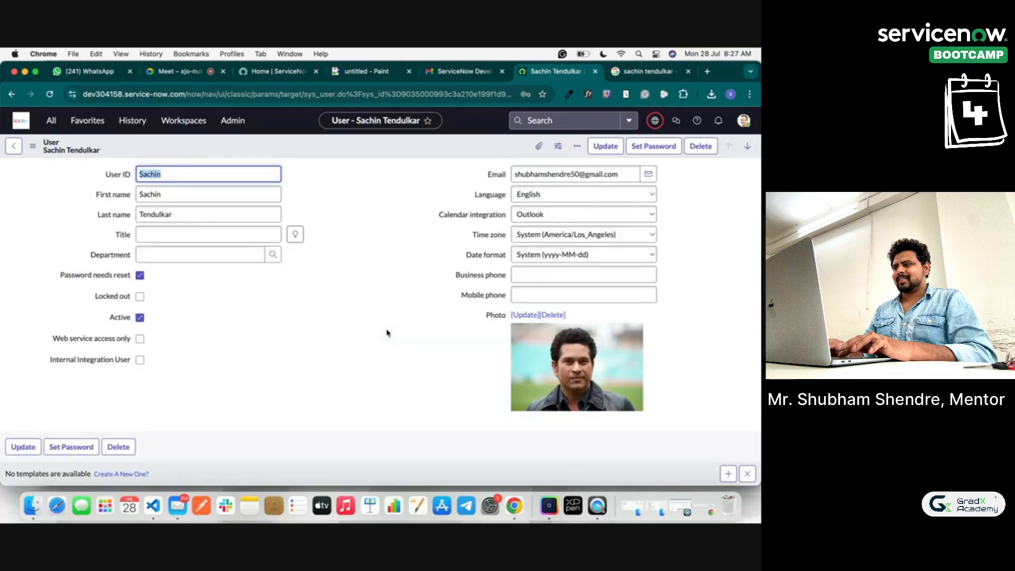
Step: Copy the Instance URL from the credentials email and load it in a new incognito window
left_click(73, 53)
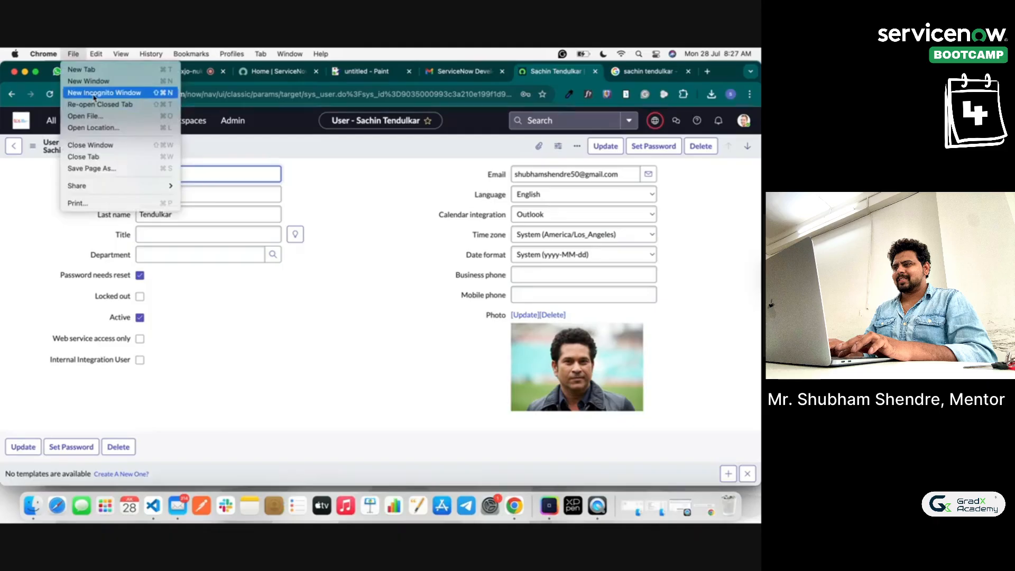
left_click(95, 93)
left_click_drag(6, 206, 43, 206)
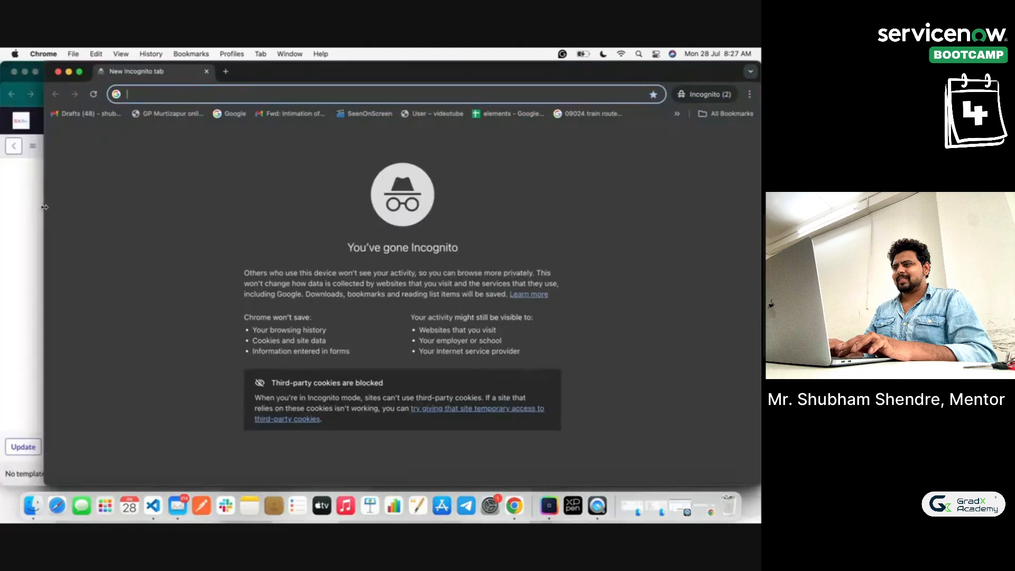
left_click(21, 204)
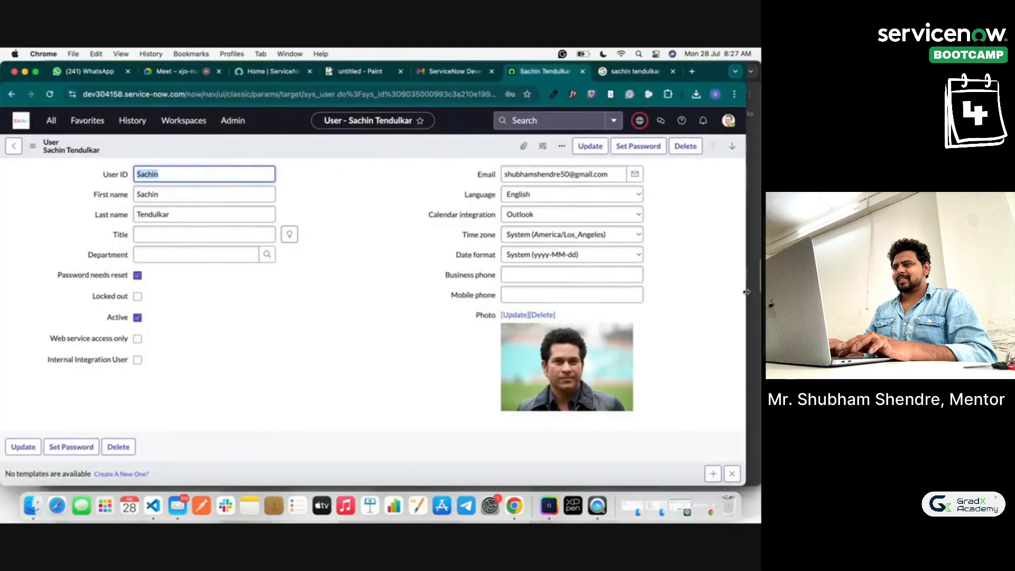
left_click(456, 71)
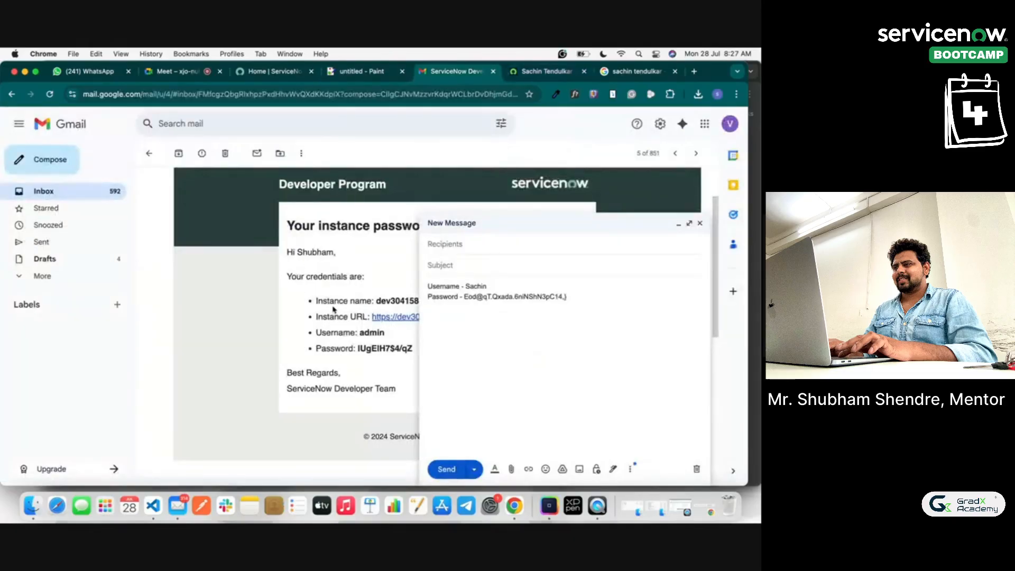
right_click(396, 320)
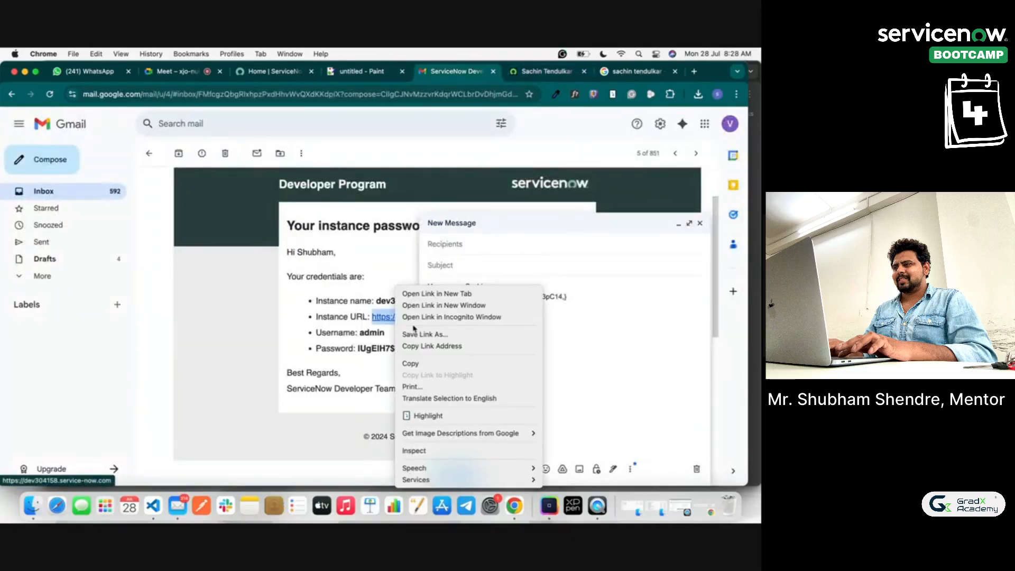
left_click(429, 347)
key("super+shift+n")
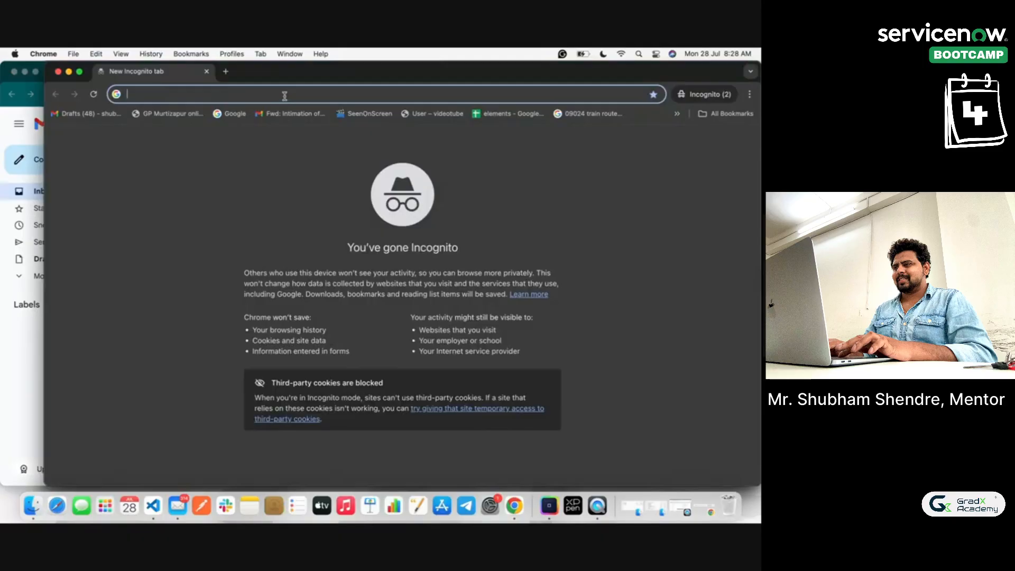
type("cv")
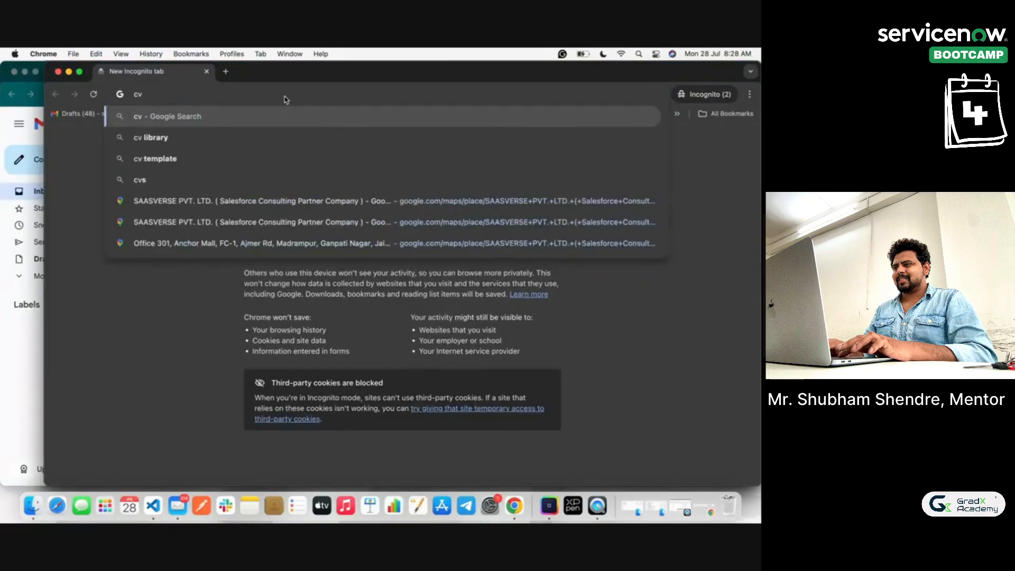
key("BackSpace")
key("BackSpace")
key("super+v")
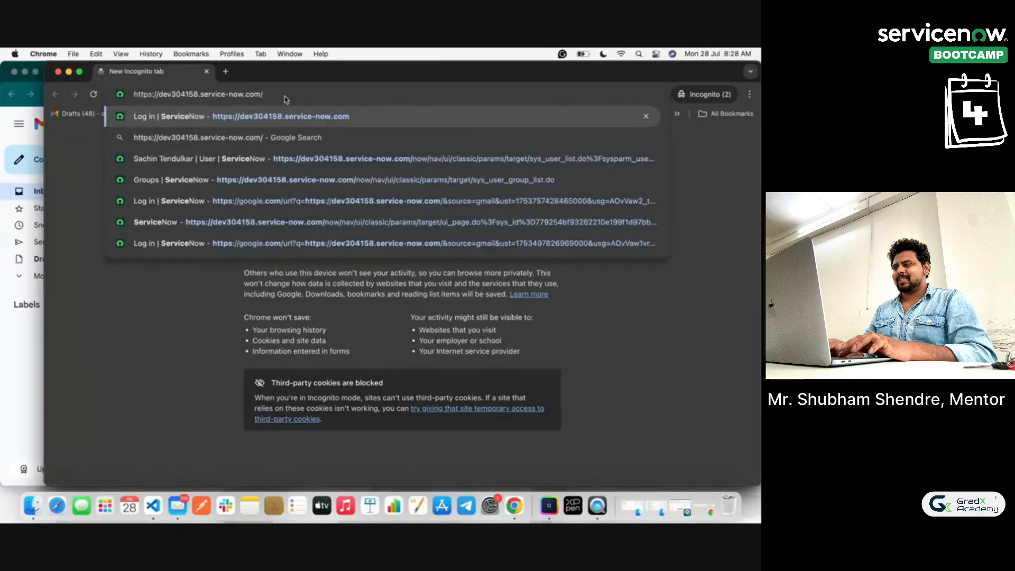
key("Return")
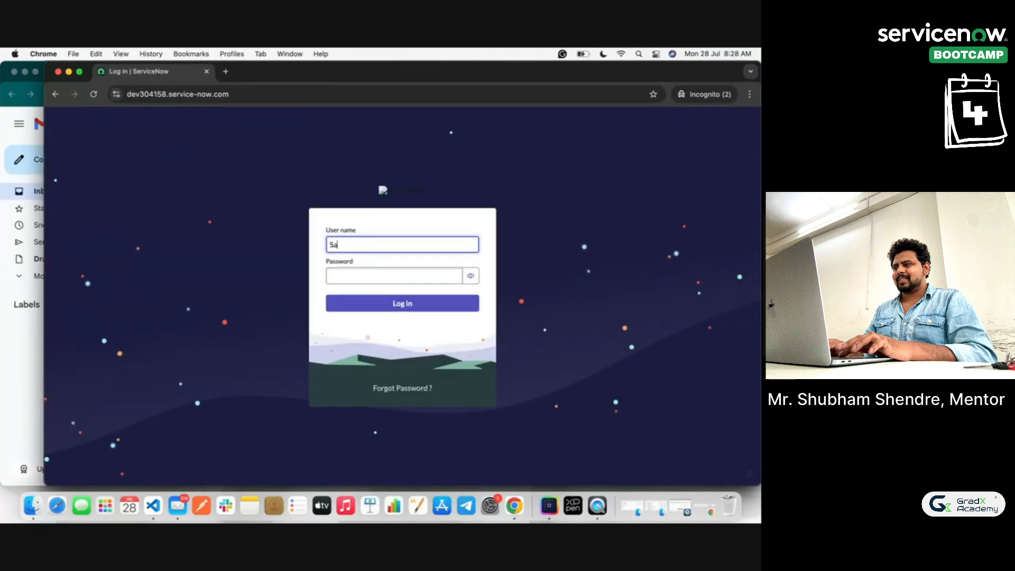
Step: Copy Sachin's password from the Gmail draft and log in with it in the incognito window
left_click(7, 351)
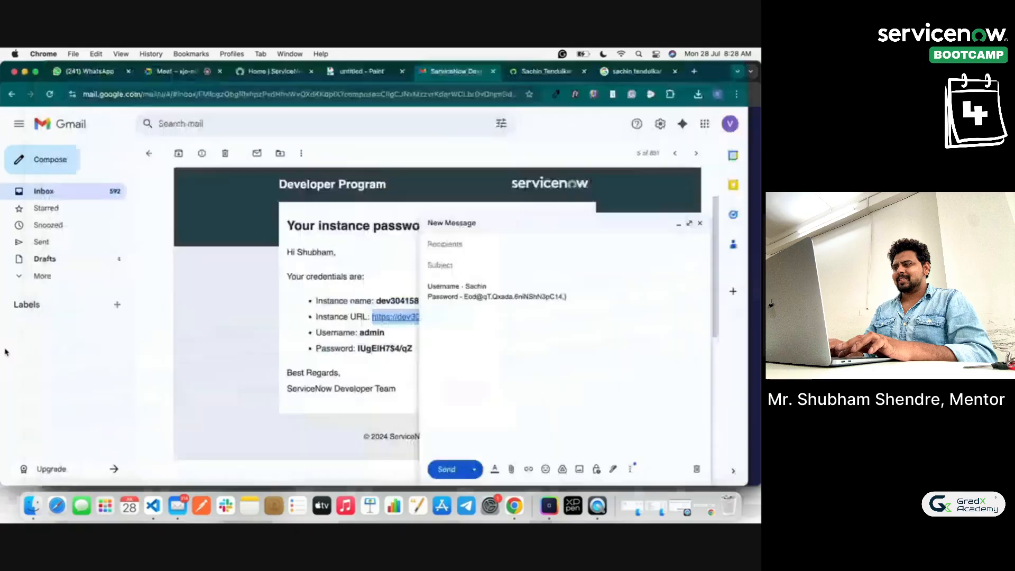
left_click_drag(582, 297, 465, 297)
key("super+c")
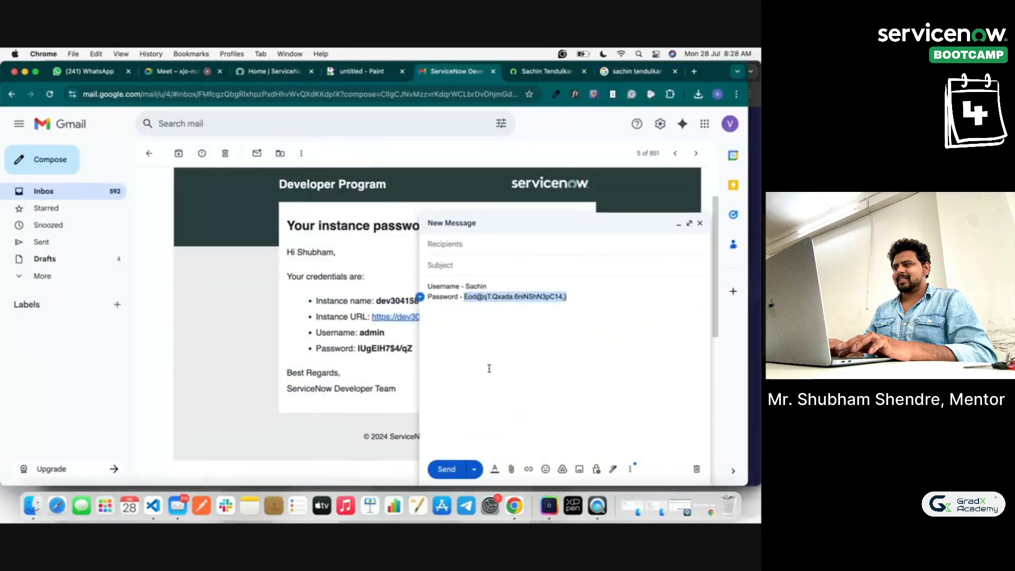
key("super+grave")
left_click(361, 280)
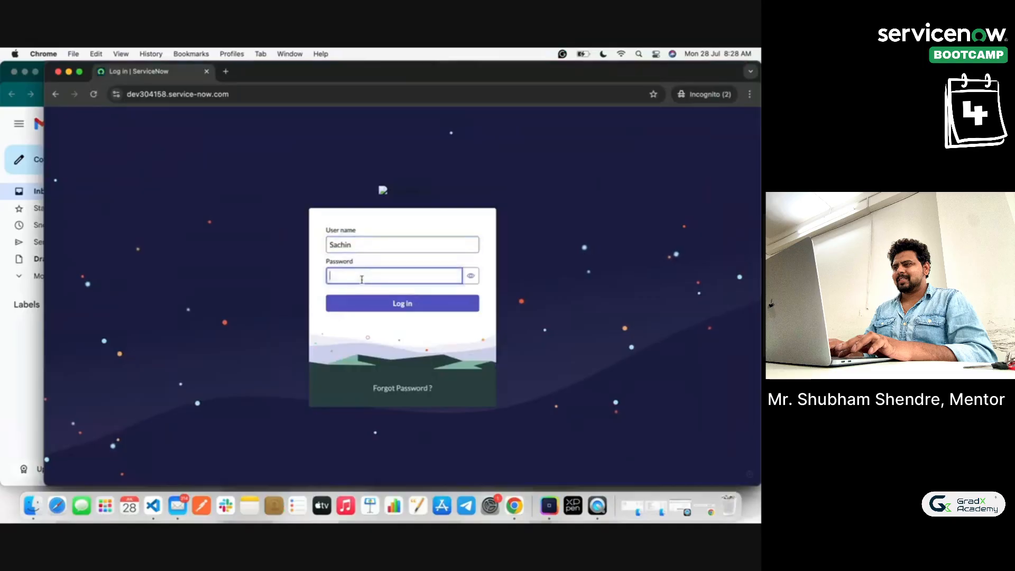
key("super+v")
left_click(384, 305)
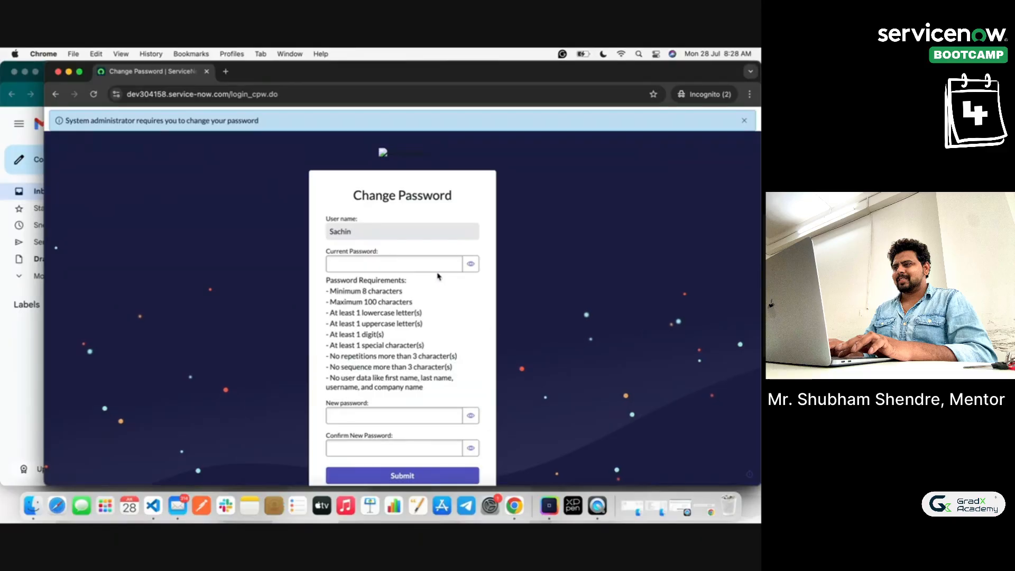
Step: Enter the current password, type and confirm a new password, then submit the change
left_click(417, 259)
key("super+v")
left_click(394, 418)
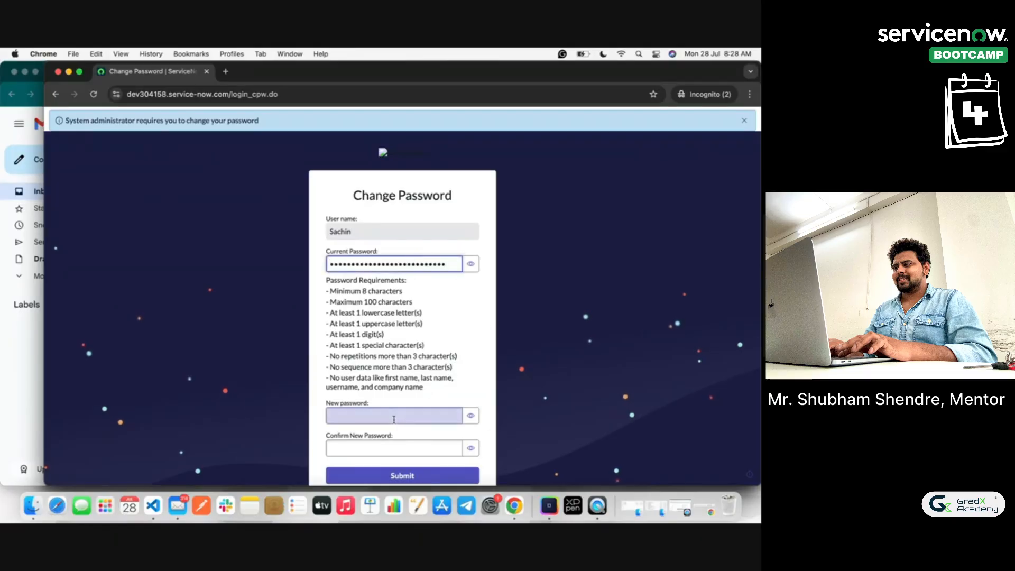
scroll(393, 418, "down", 3)
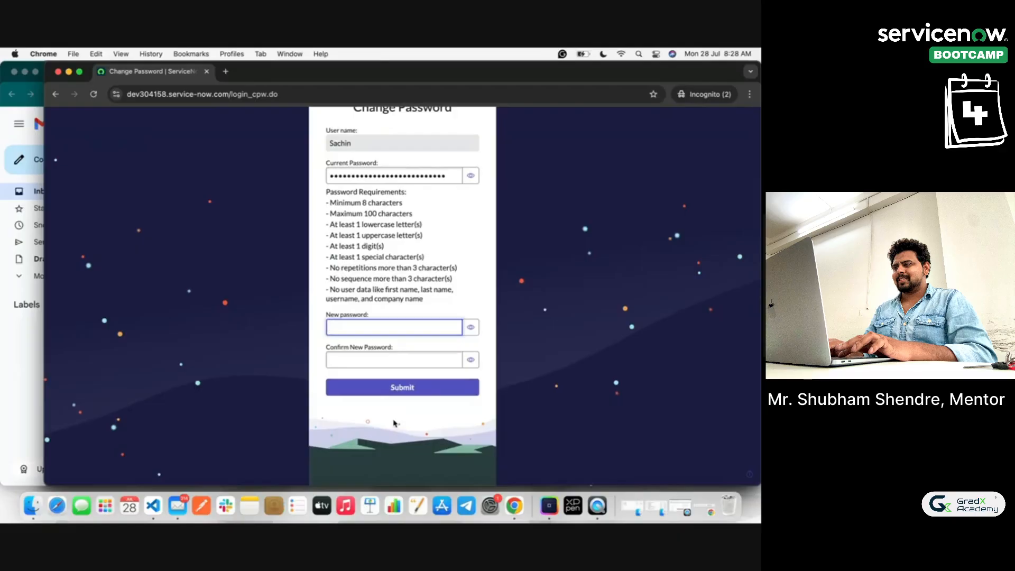
type("Sewpass@1")
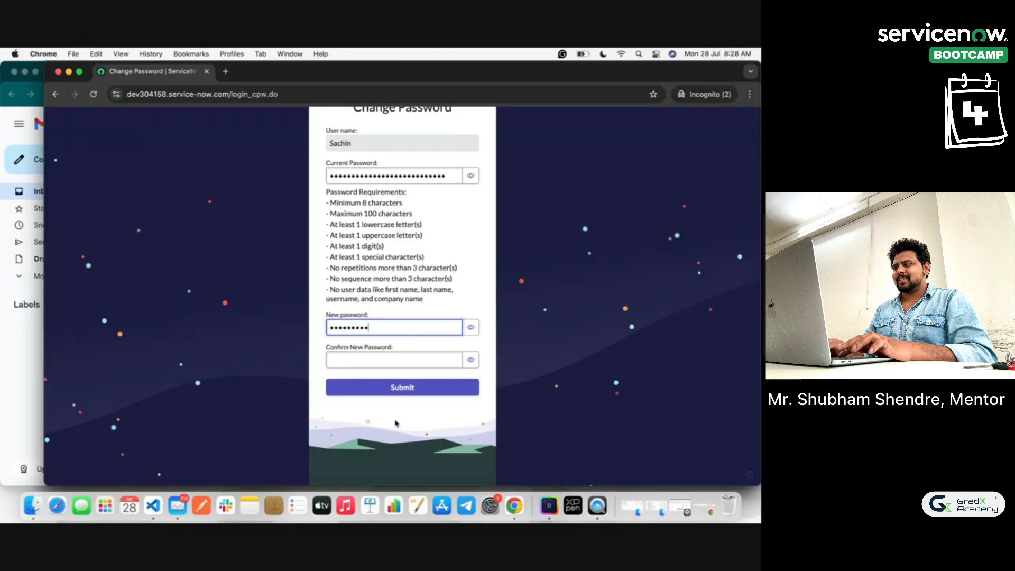
left_click(471, 327)
left_click(403, 354)
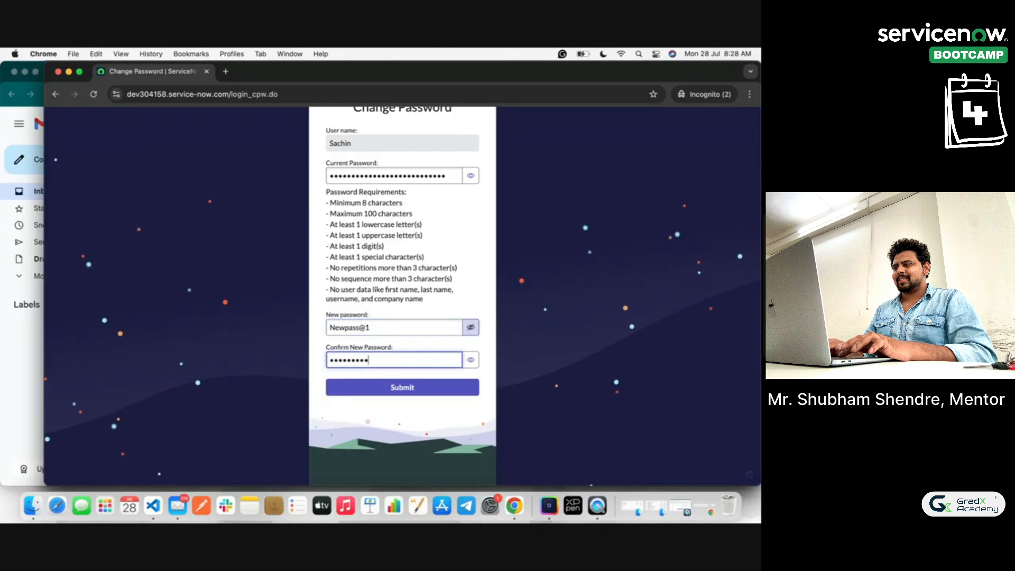
left_click(471, 359)
left_click(401, 390)
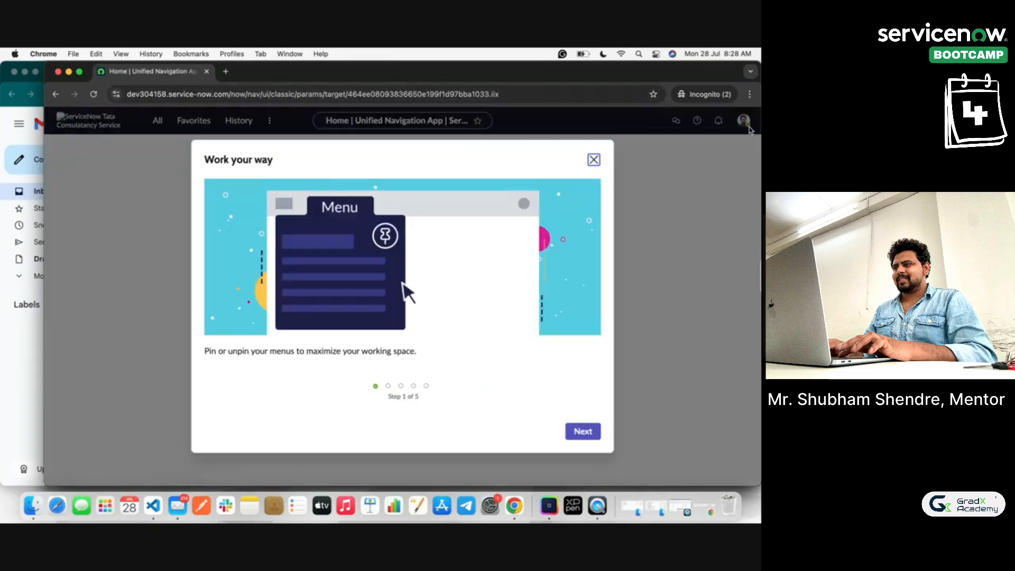
Step: Close the Work your way welcome tour and return to the User Management notes in Paint
left_click(594, 160)
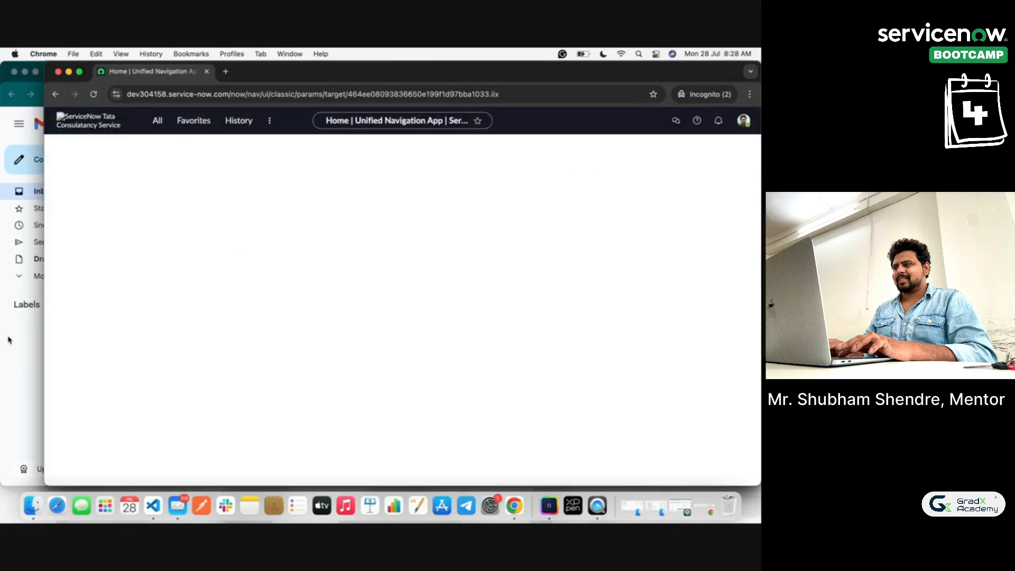
left_click(2, 423)
left_click(529, 73)
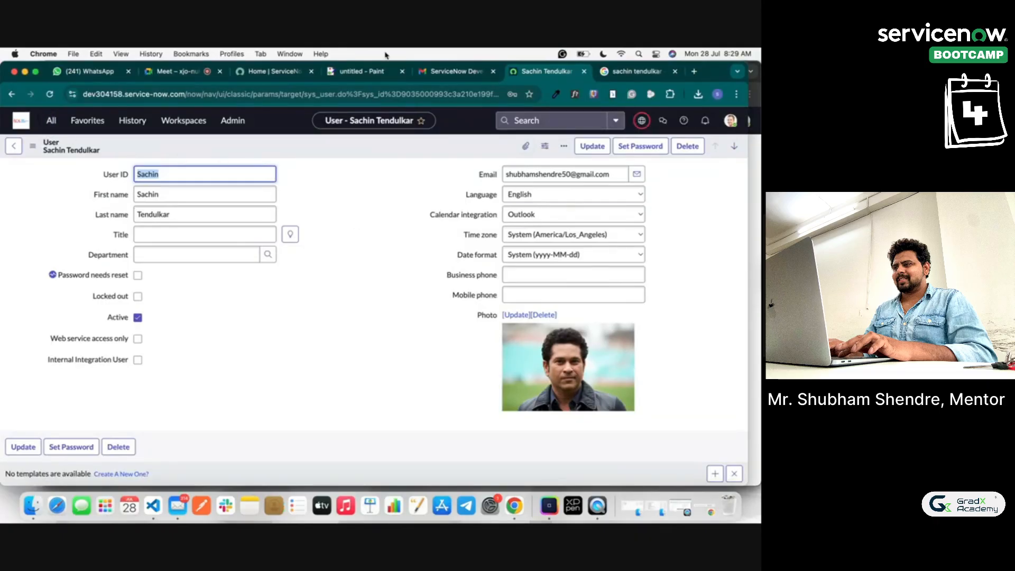
left_click(360, 72)
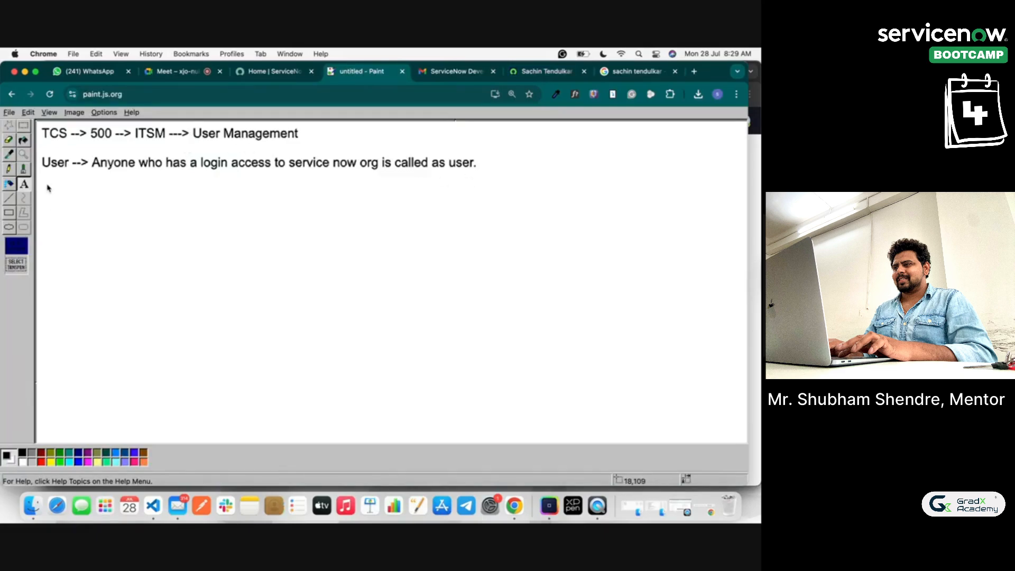
Step: Add a text box below the User line with 'Groups --> Role -->Group of user where we make a team in the service now'
left_click_drag(43, 180, 733, 408)
type("Grou")
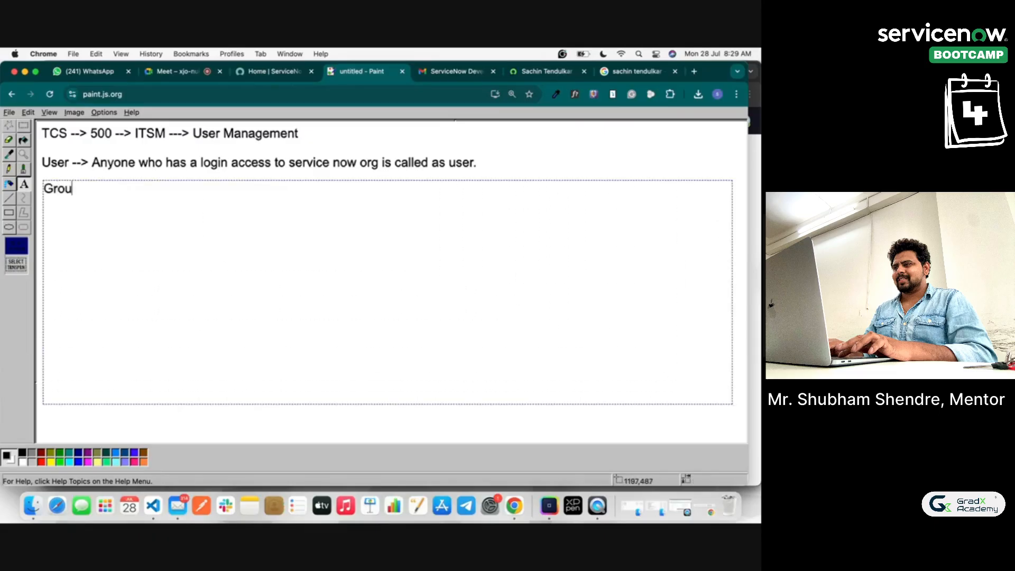
type("ps --> ")
type("R")
type("ole")
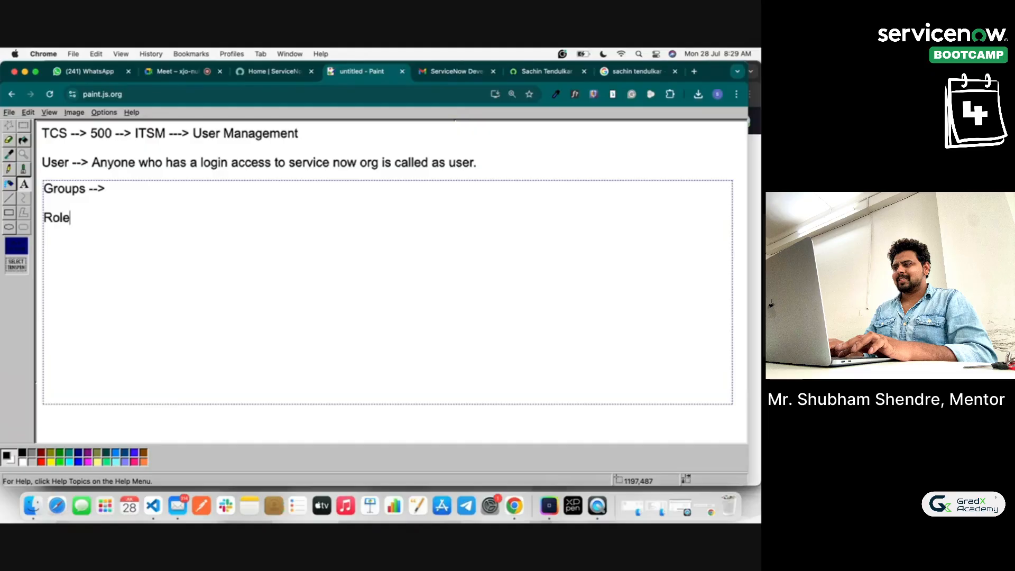
type(" -->")
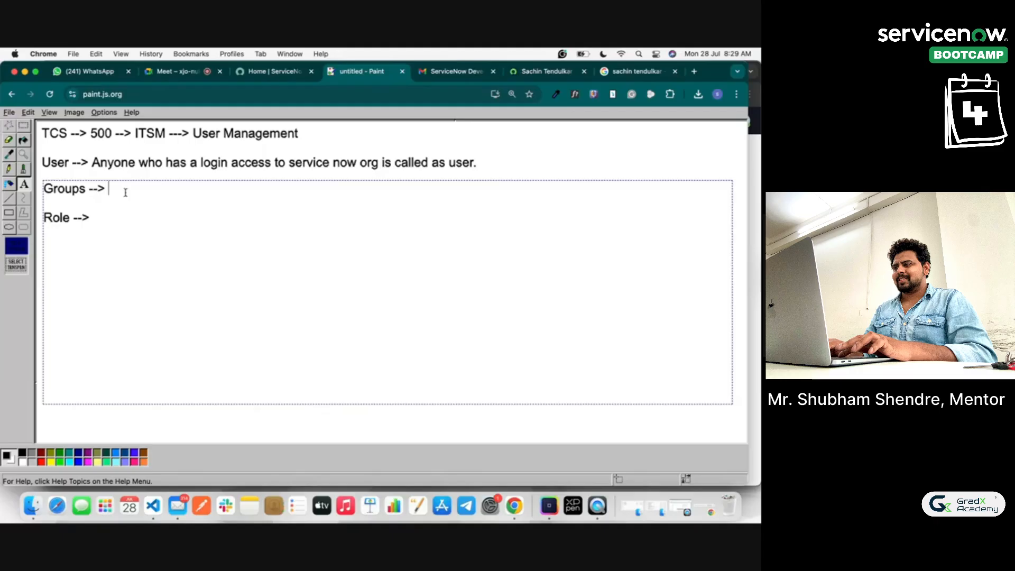
type("Group of user w")
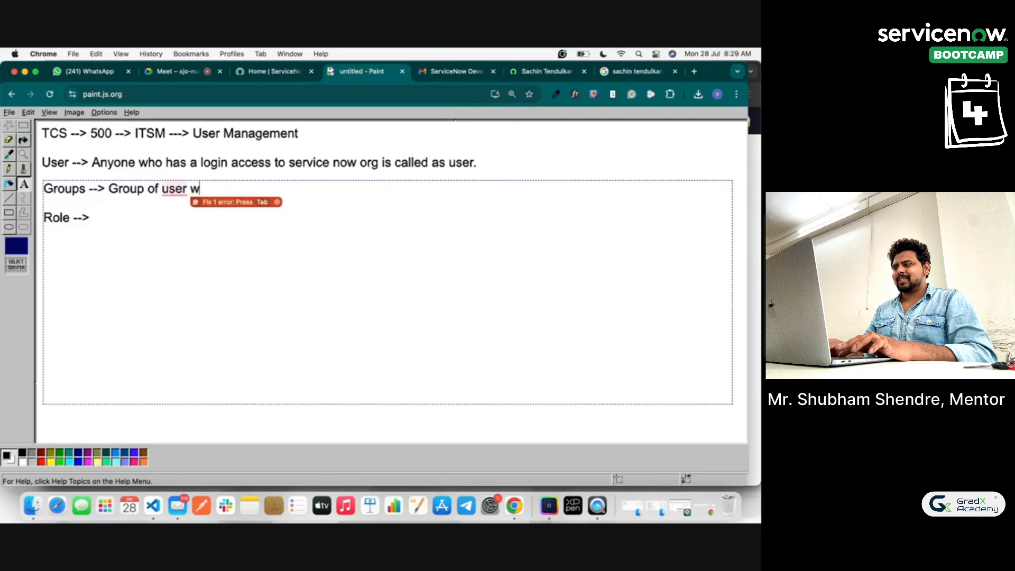
type("here ")
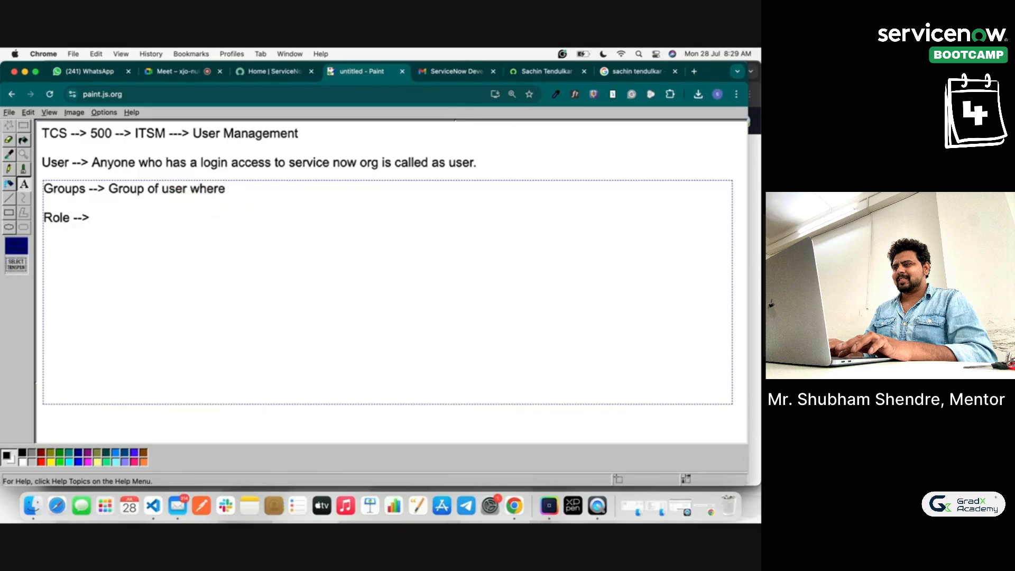
type("we make a team i")
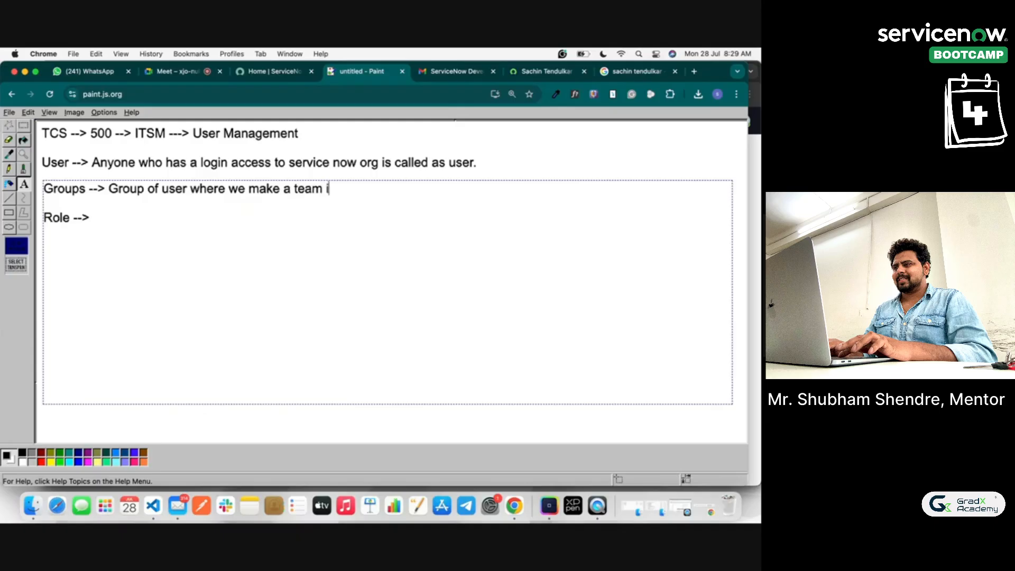
type("n the service now")
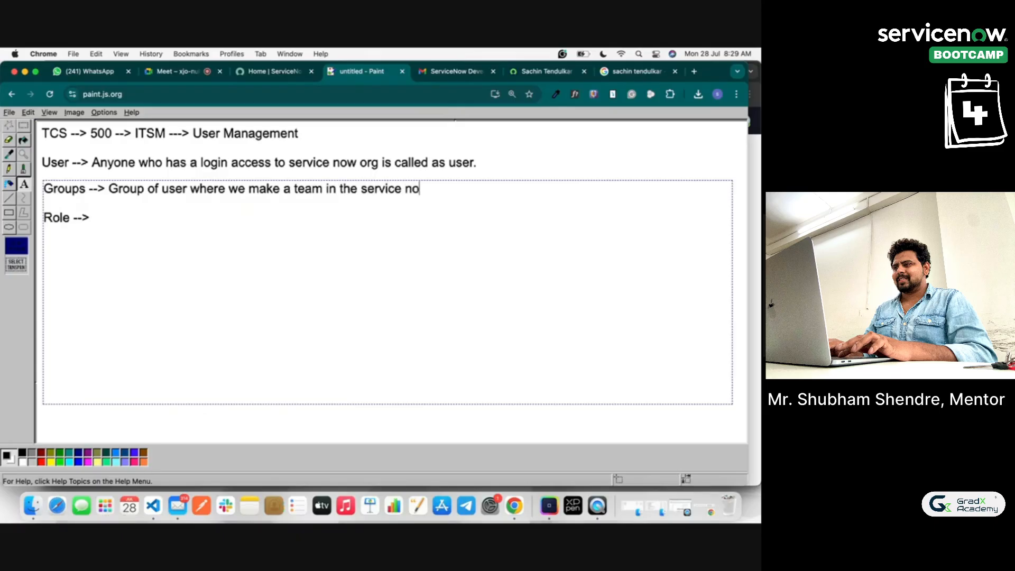
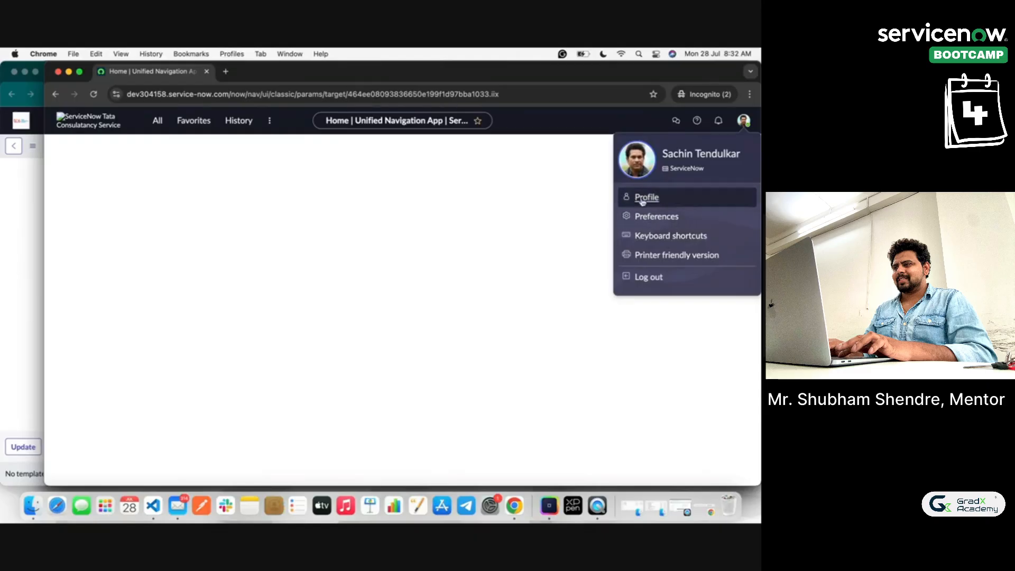
Step: Filter the All menu for 'user', then return to the admin window with the demo user's record
left_click(159, 121)
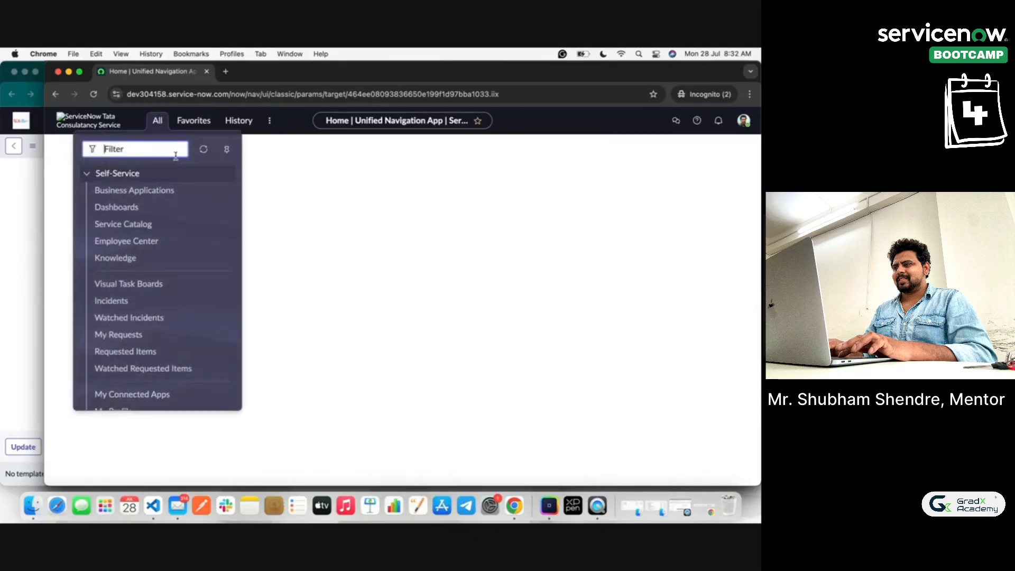
type("user")
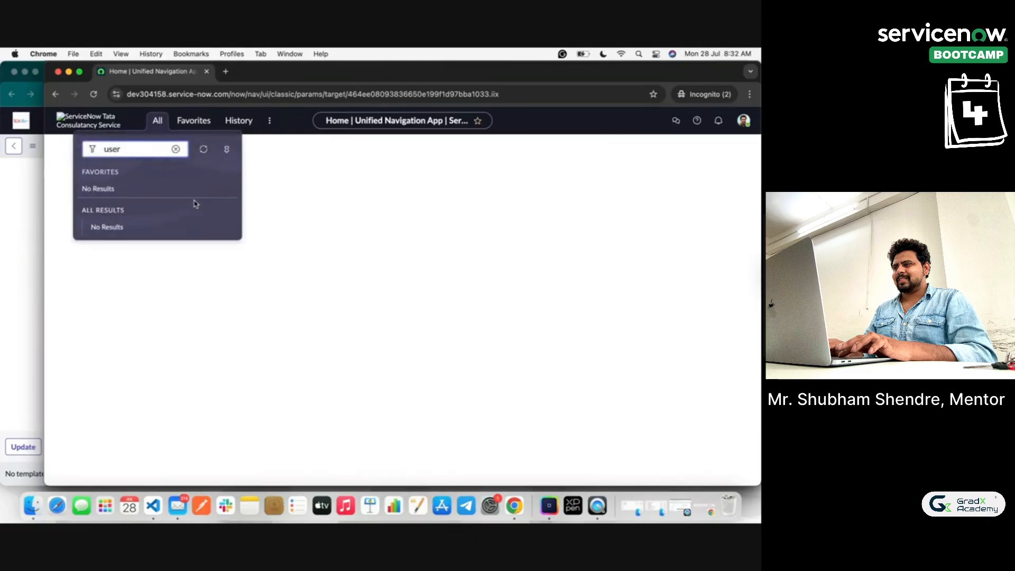
double_click(132, 153)
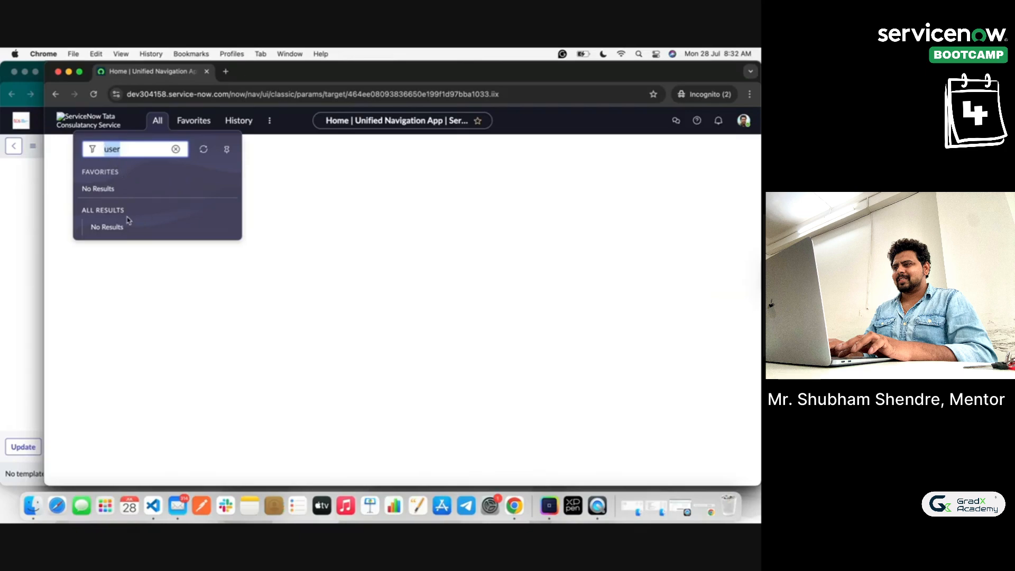
left_click(26, 170)
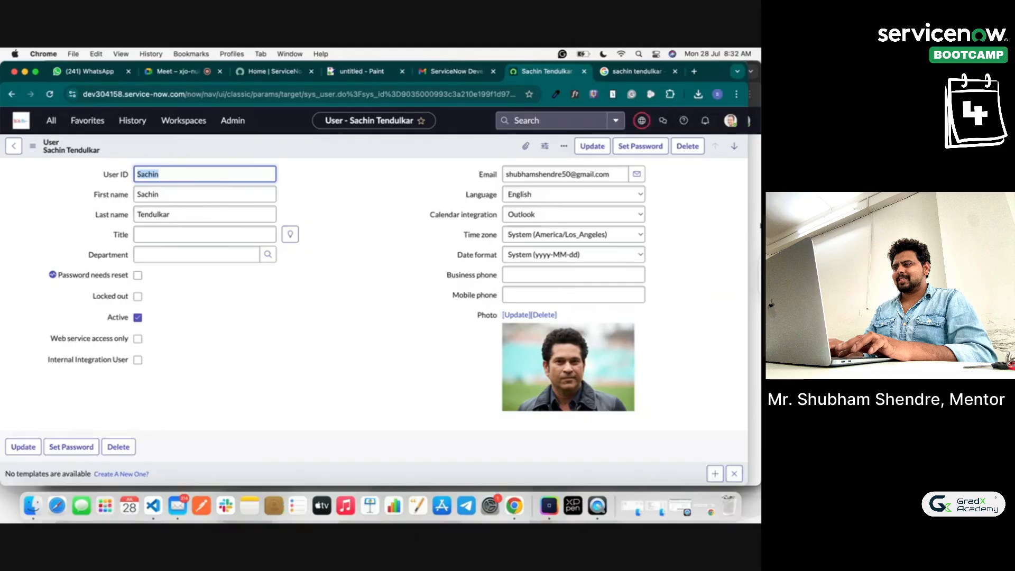
Step: Glance at the incognito window, then scroll the demo user's record down to its related lists
left_click(760, 226)
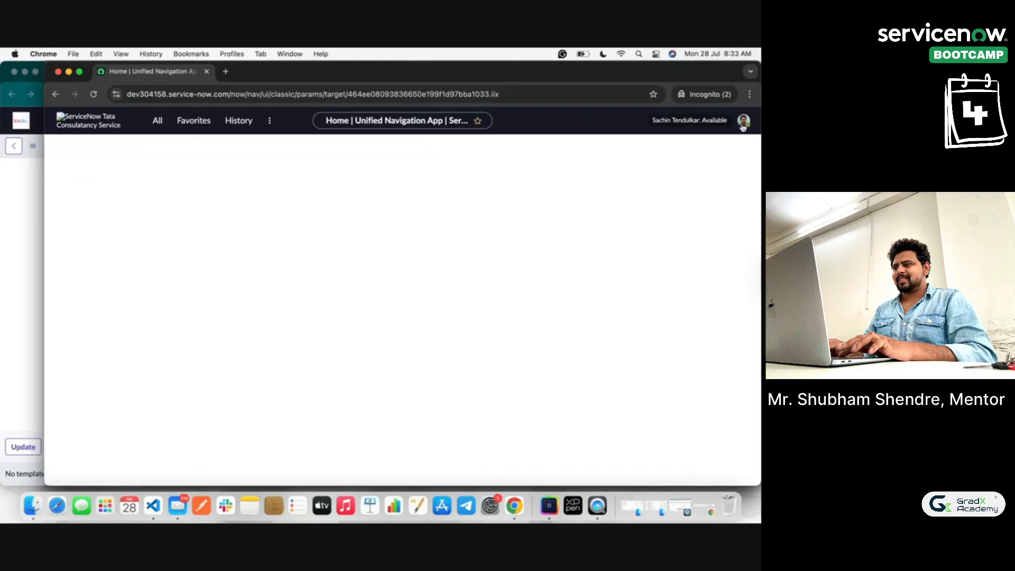
left_click(1, 182)
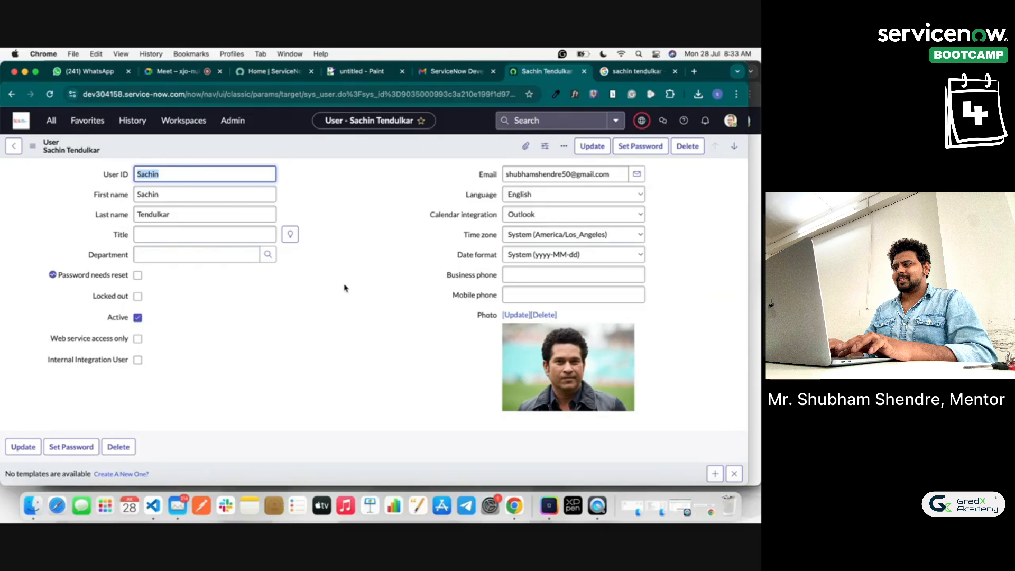
scroll(344, 288, "down", 5)
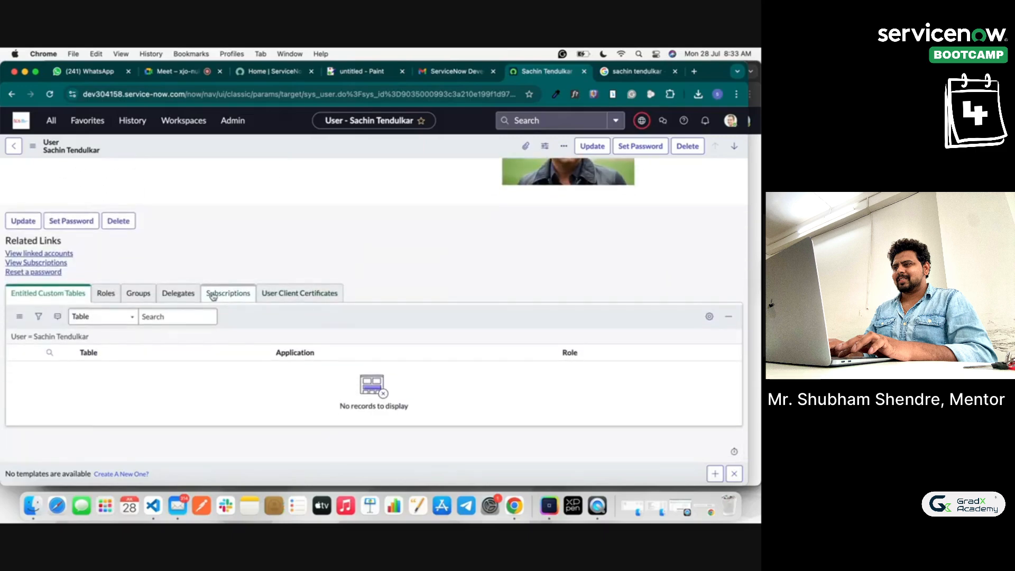
Step: In the Roles tab, search 'admin', move it into the user's Roles List and save
left_click(105, 294)
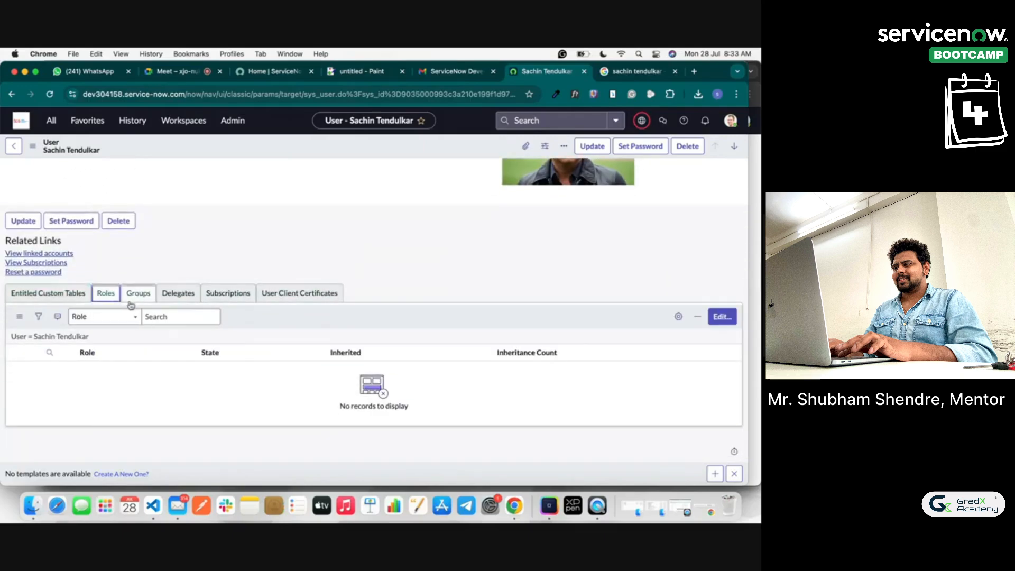
left_click(723, 317)
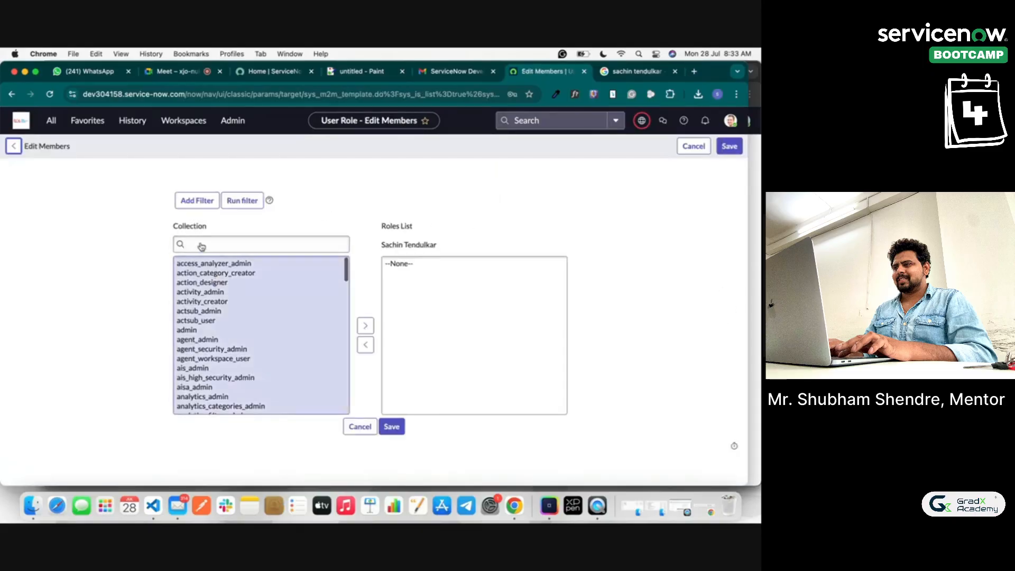
left_click(198, 270)
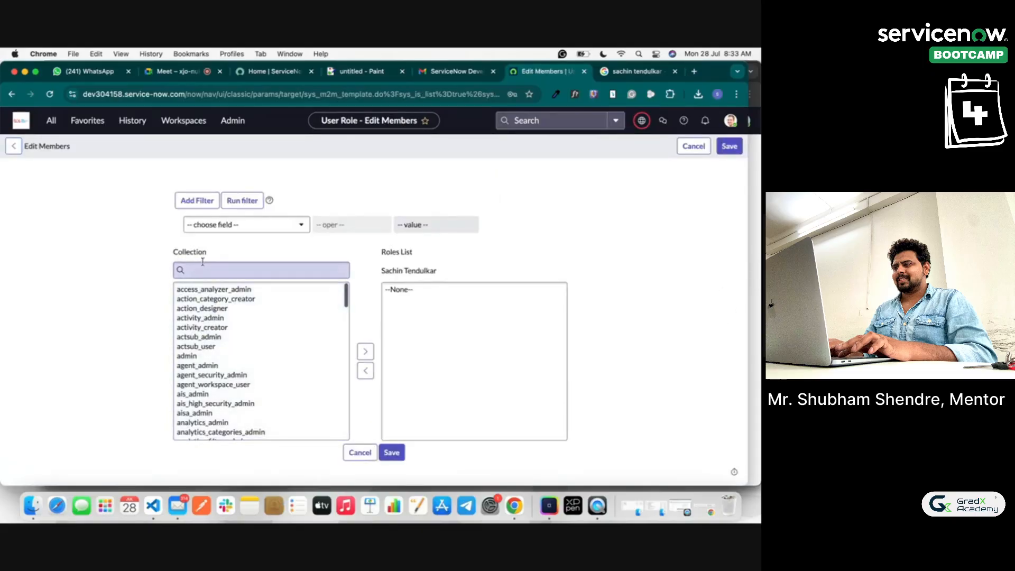
type("admin")
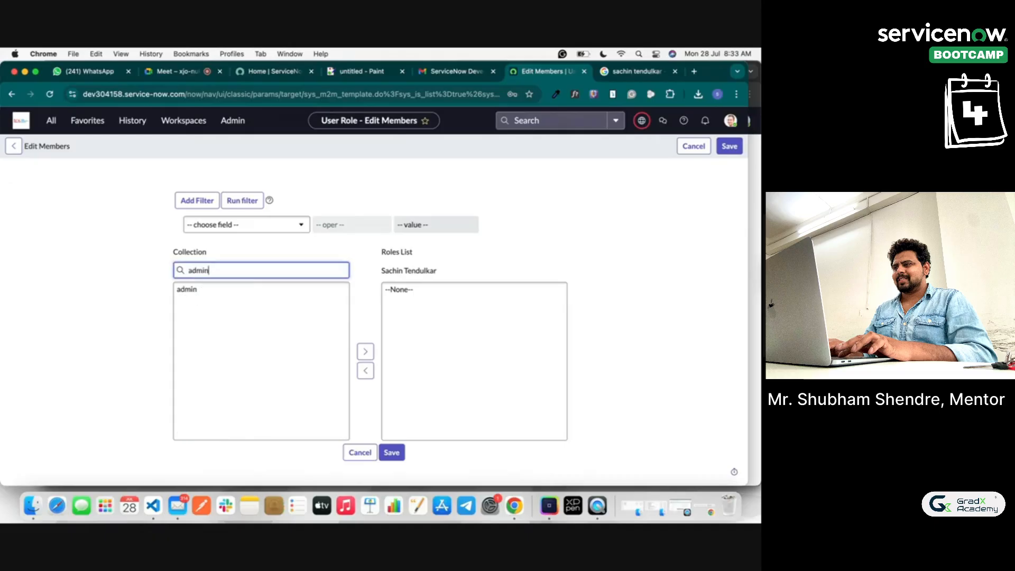
left_click(192, 289)
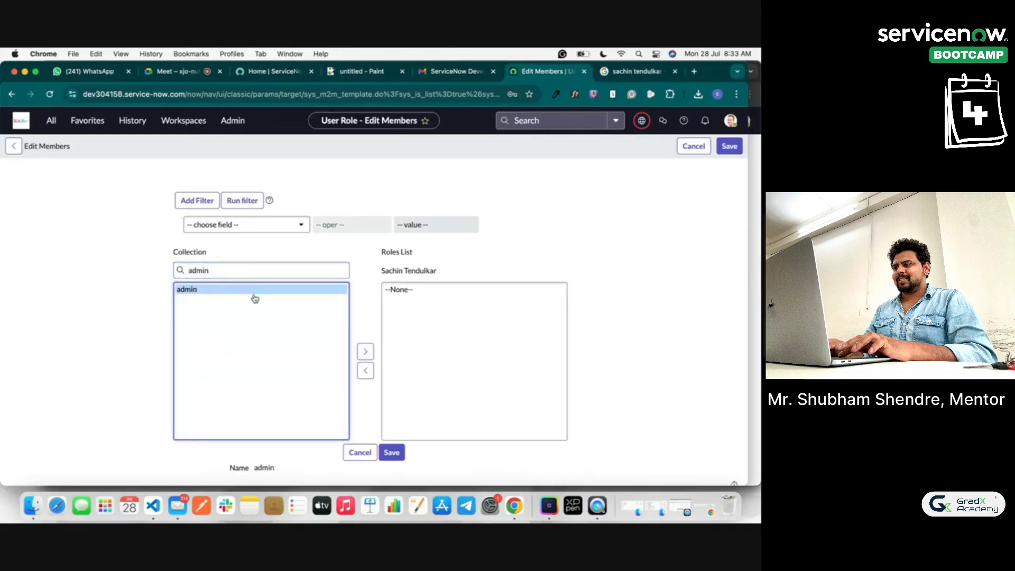
left_click(365, 351)
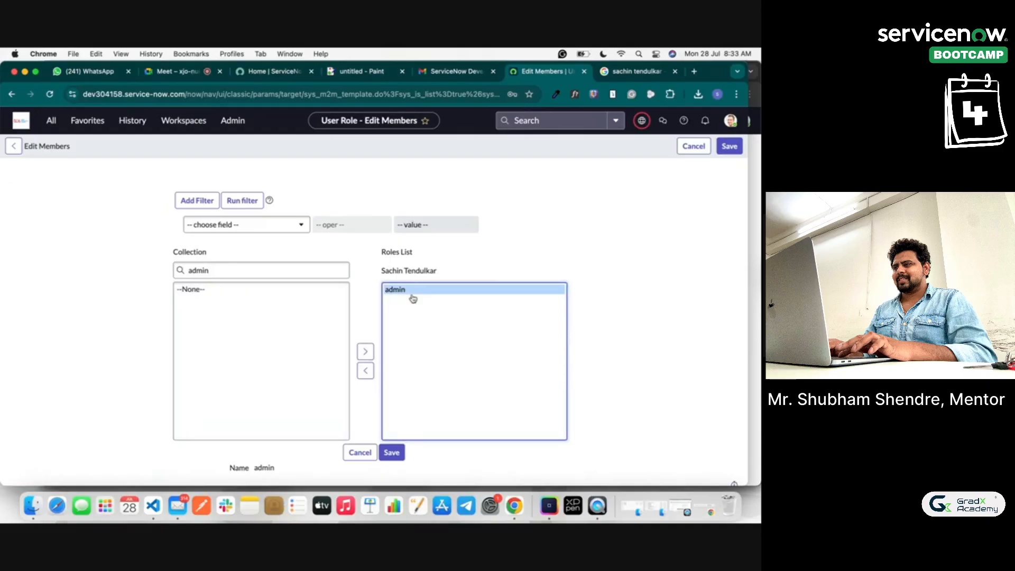
left_click(391, 453)
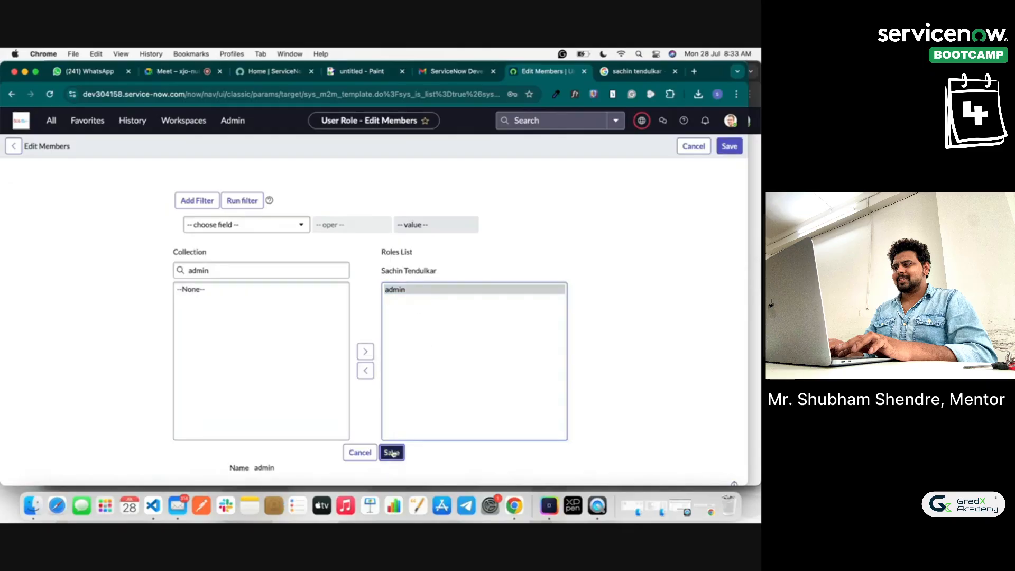
right_click(395, 141)
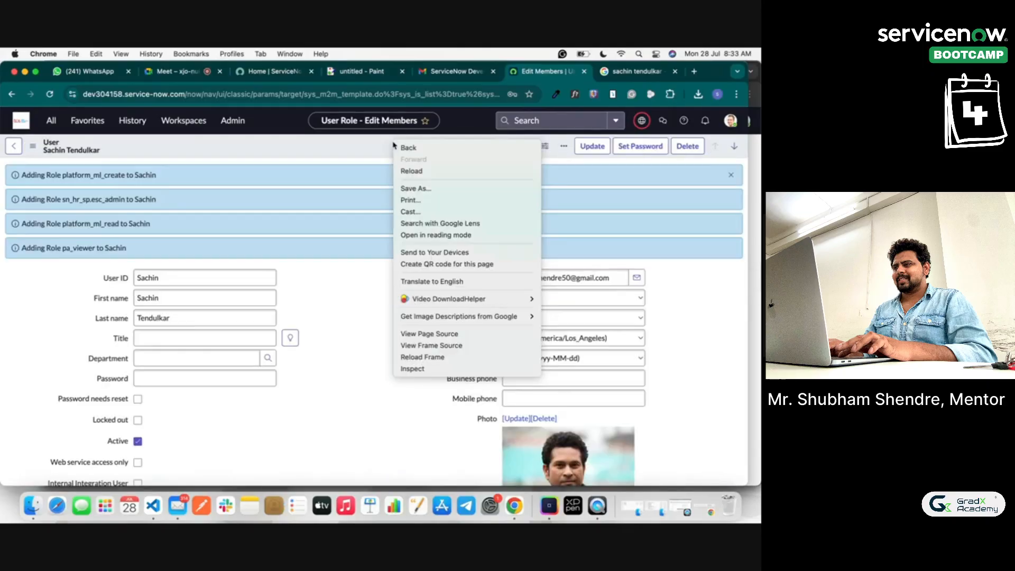
Step: Save the demo user's record from the form header's context menu
left_click(315, 300)
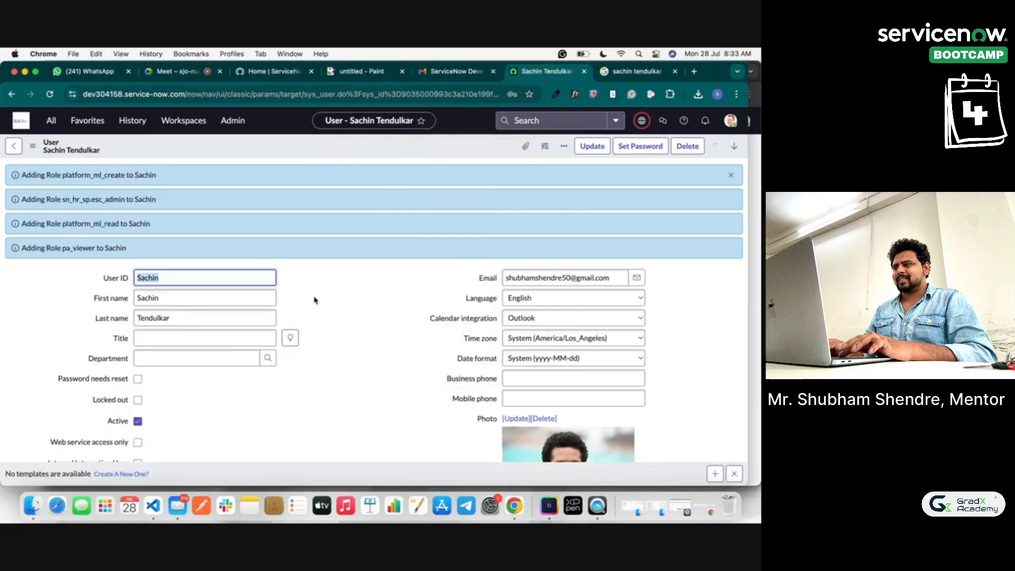
right_click(455, 151)
left_click(473, 155)
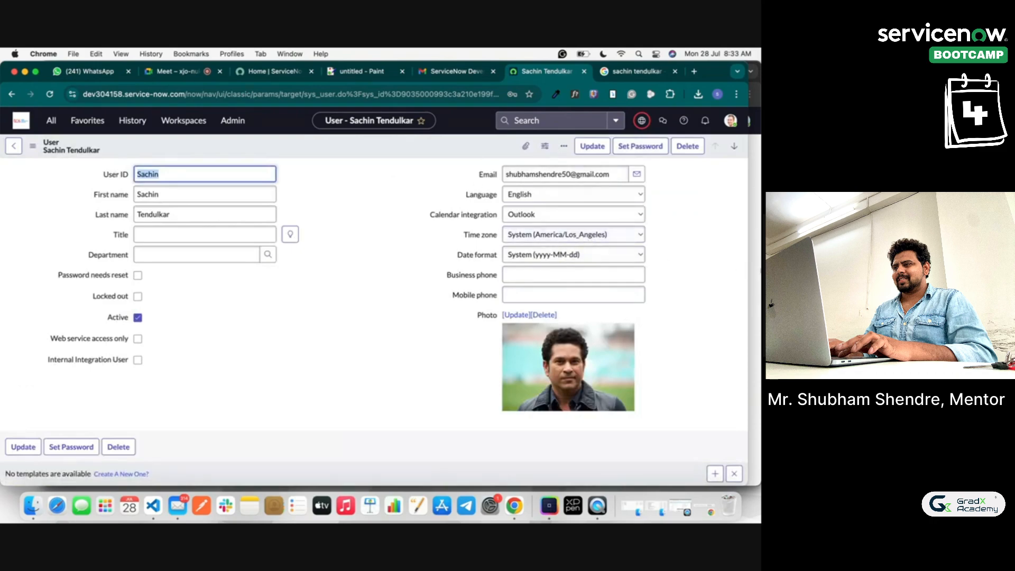
Step: Log the incognito session out and sign back in as the demo user with the account password
left_click(758, 234)
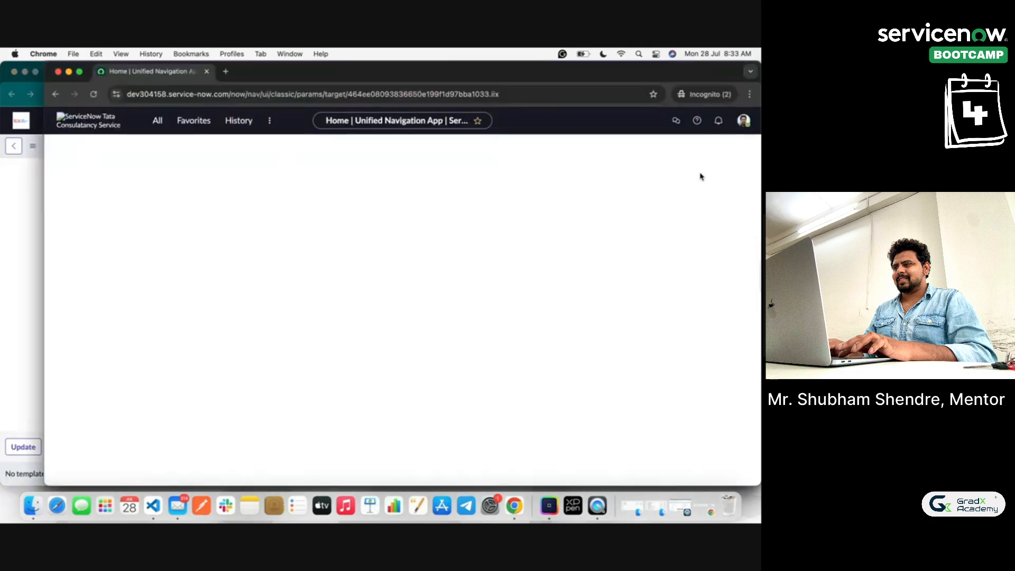
left_click(742, 121)
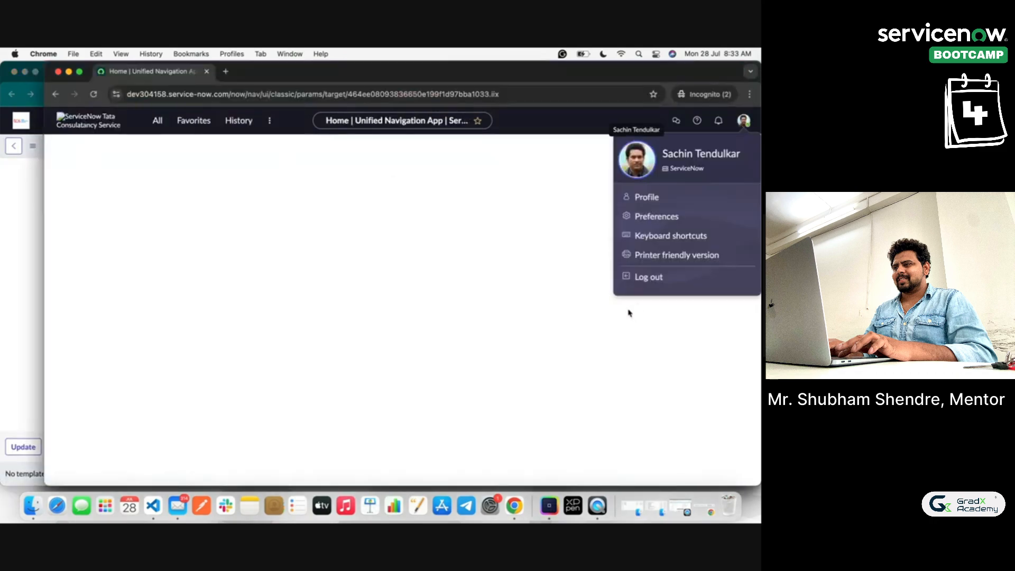
left_click(640, 283)
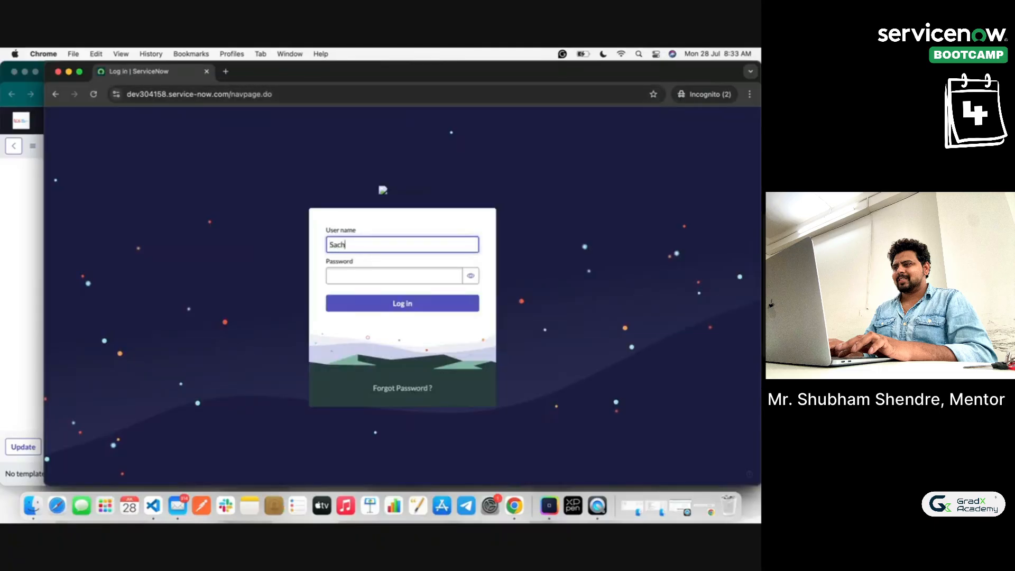
left_click(382, 277)
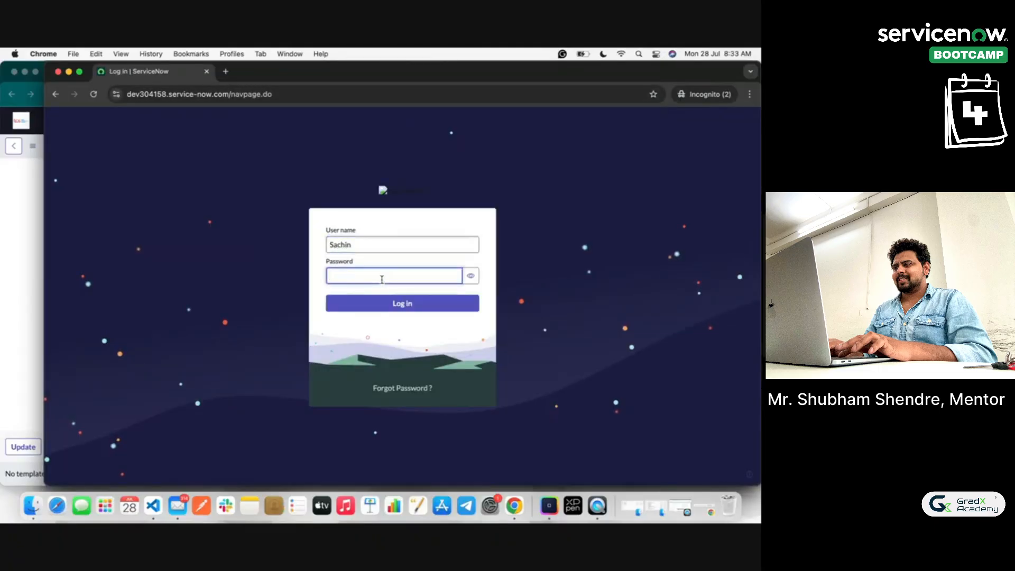
type("••••••")
left_click(470, 276)
left_click(407, 305)
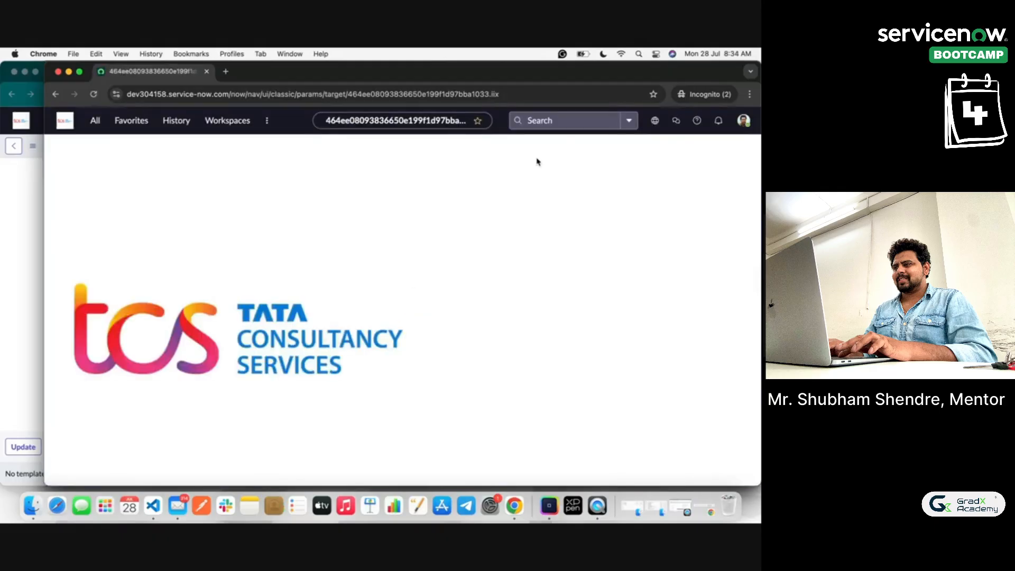
Step: In the incognito session, filter the All menu for 'users' and open the Users list of 630 records
left_click(743, 121)
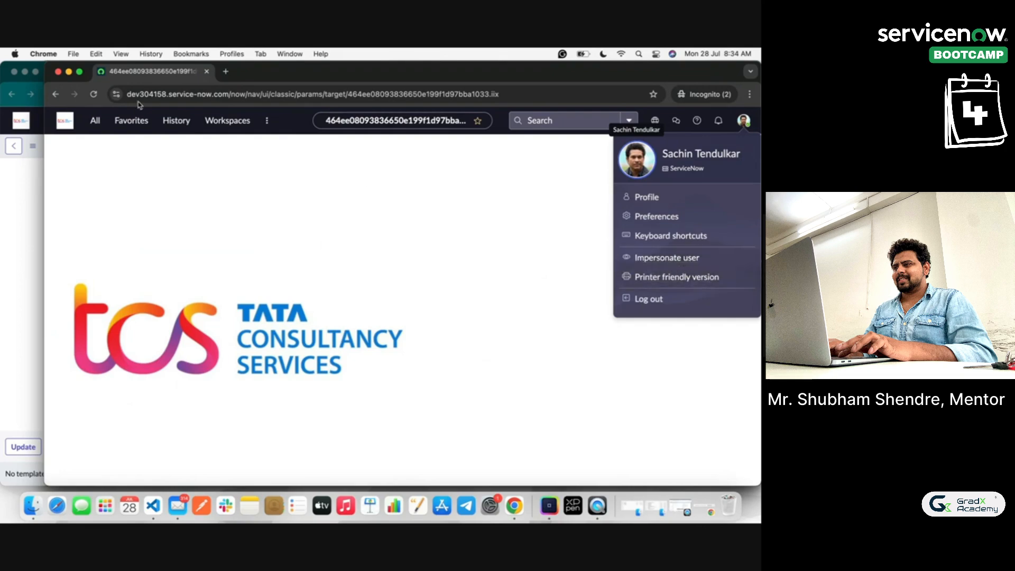
left_click(93, 119)
type("user")
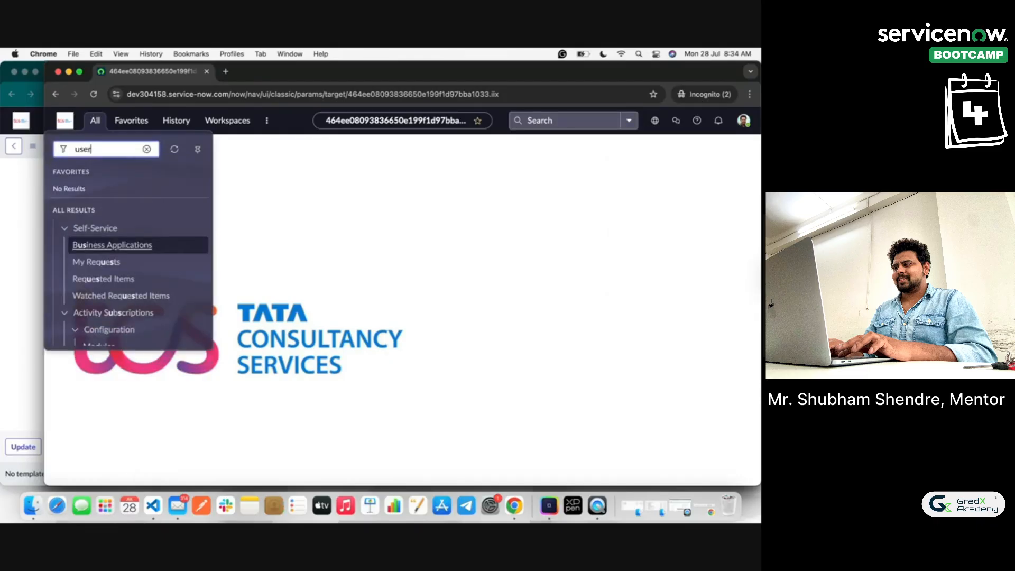
scroll(128, 284, "down", 15)
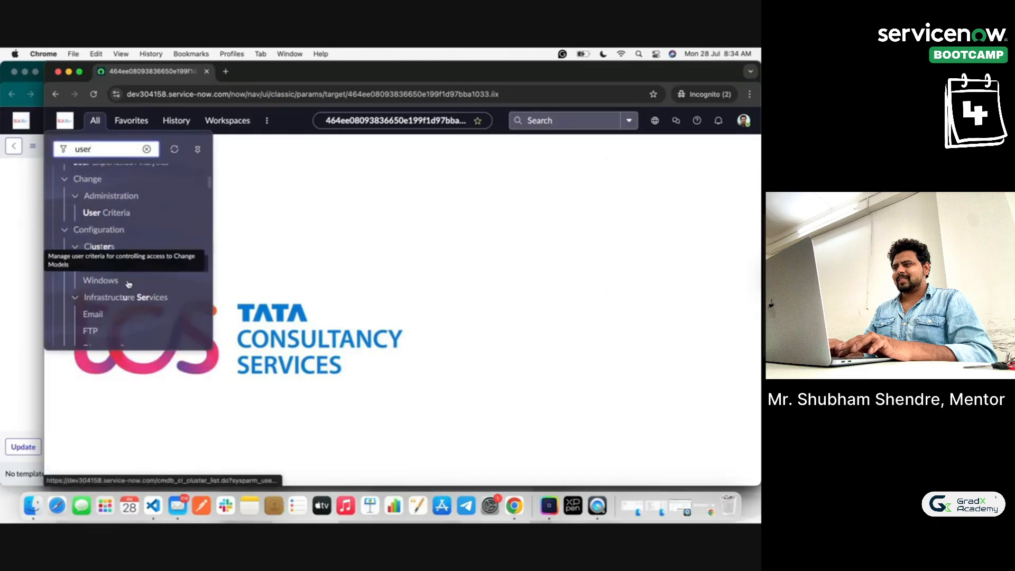
scroll(128, 285, "down", 15)
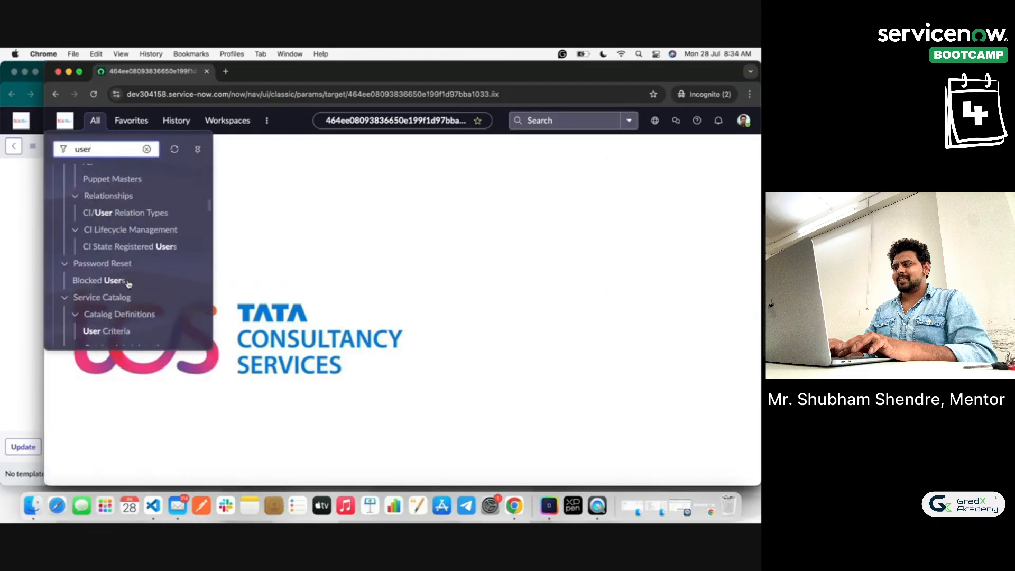
scroll(129, 284, "down", 6)
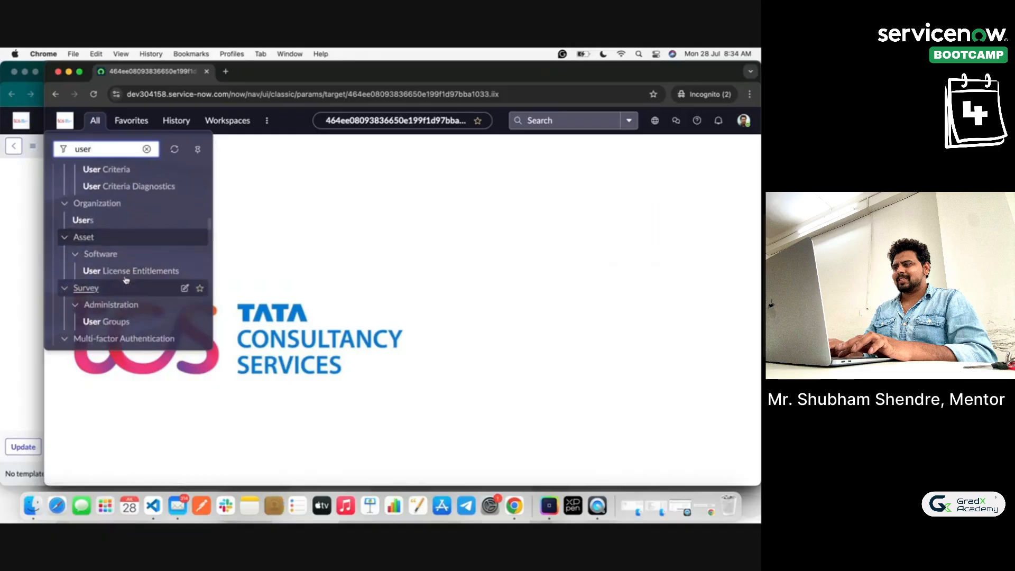
type("s")
scroll(117, 229, "down", 3)
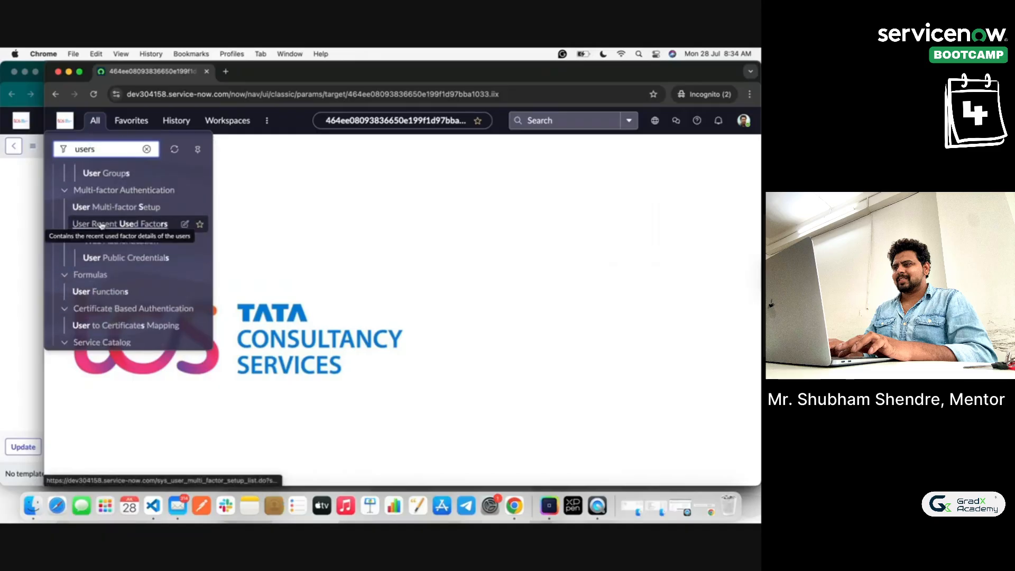
scroll(100, 280, "down", 6)
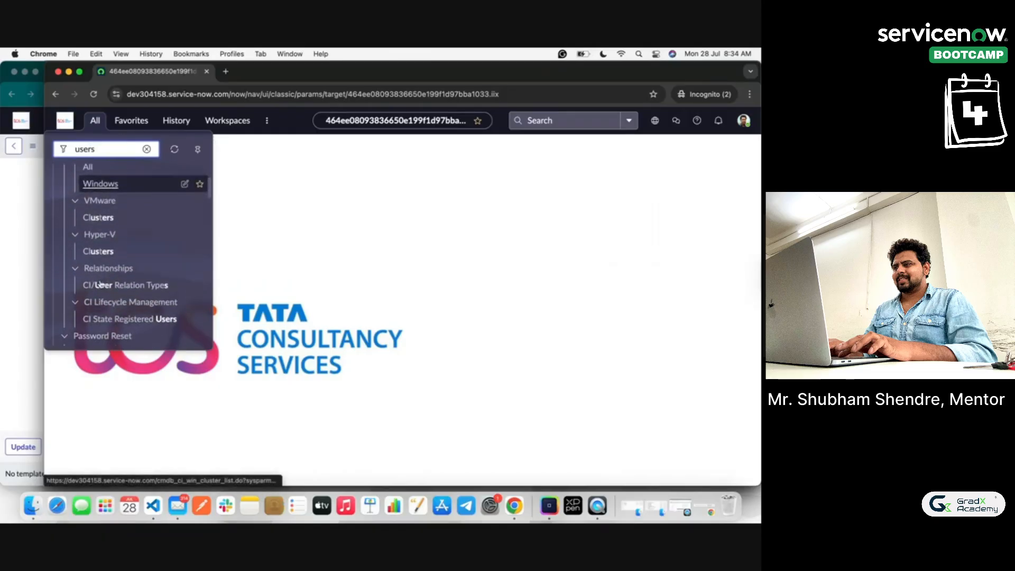
scroll(100, 285, "down", 10)
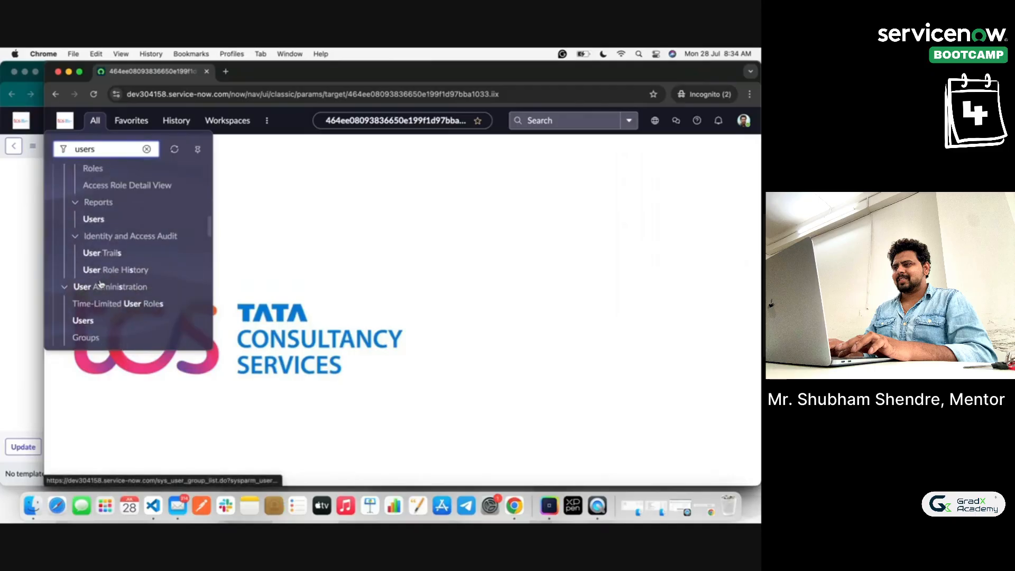
scroll(101, 284, "down", 1)
left_click(83, 266)
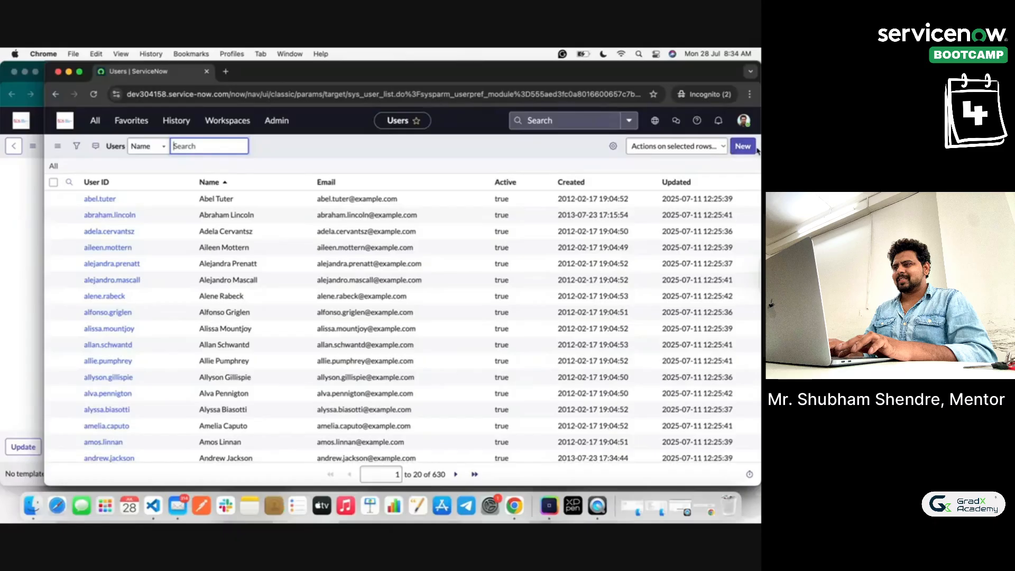
Step: In the admin window, scroll the demo user's record to check its 41 roles, including admin
left_click(2, 202)
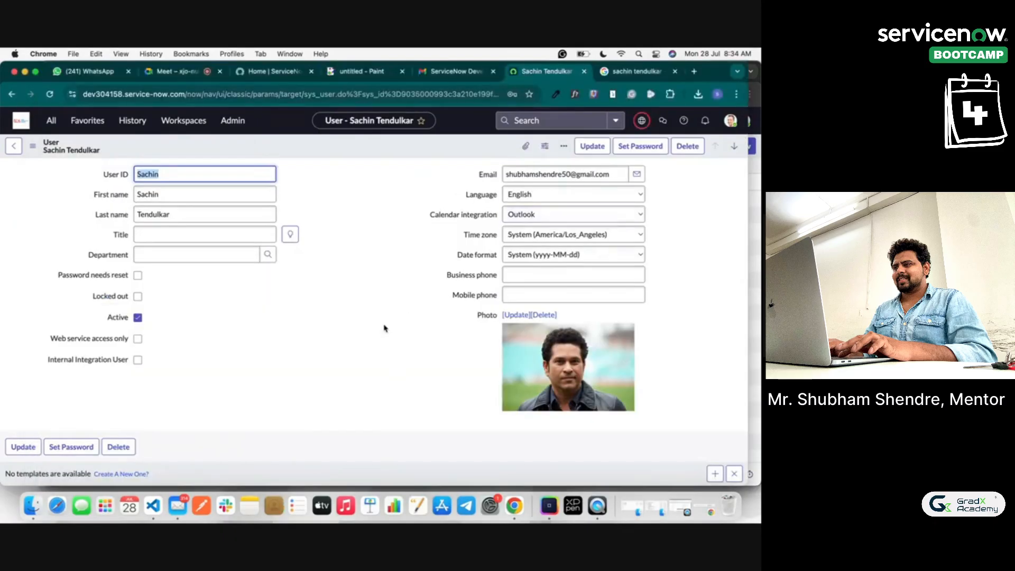
scroll(370, 338, "down", 15)
scroll(90, 318, "up", 5)
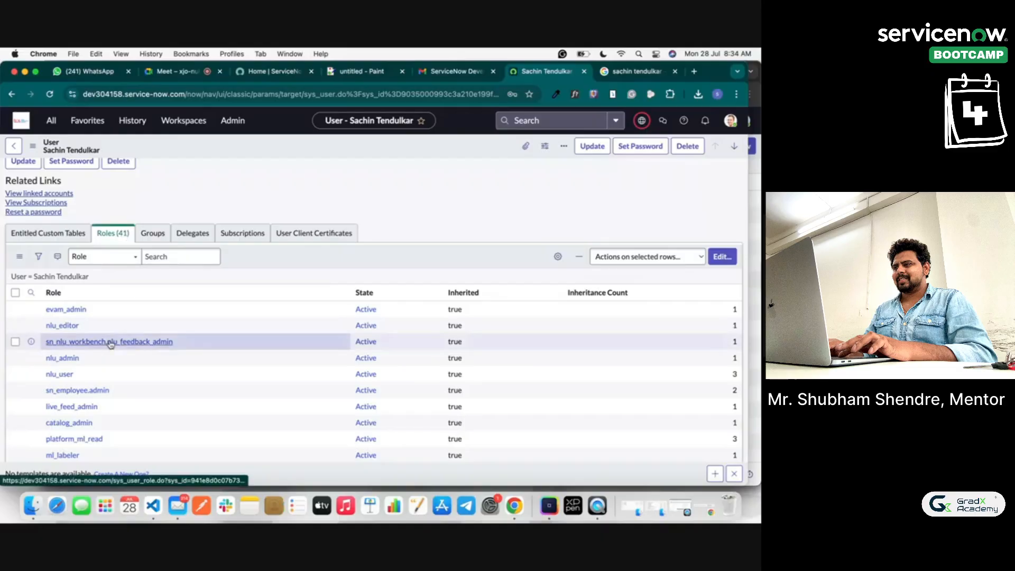
scroll(111, 345, "down", 5)
scroll(119, 355, "up", 10)
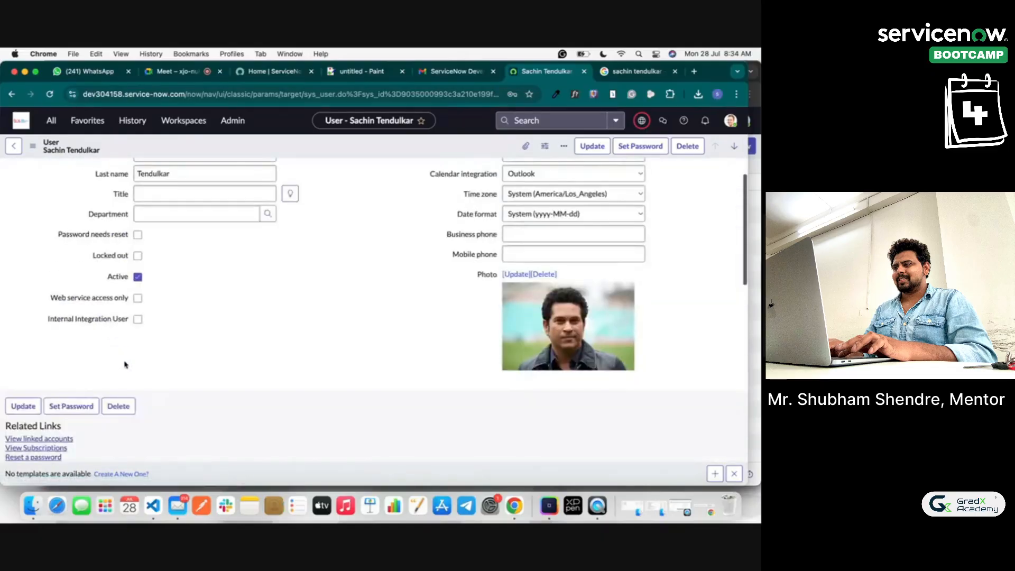
scroll(125, 367, "down", 5)
scroll(170, 325, "down", 5)
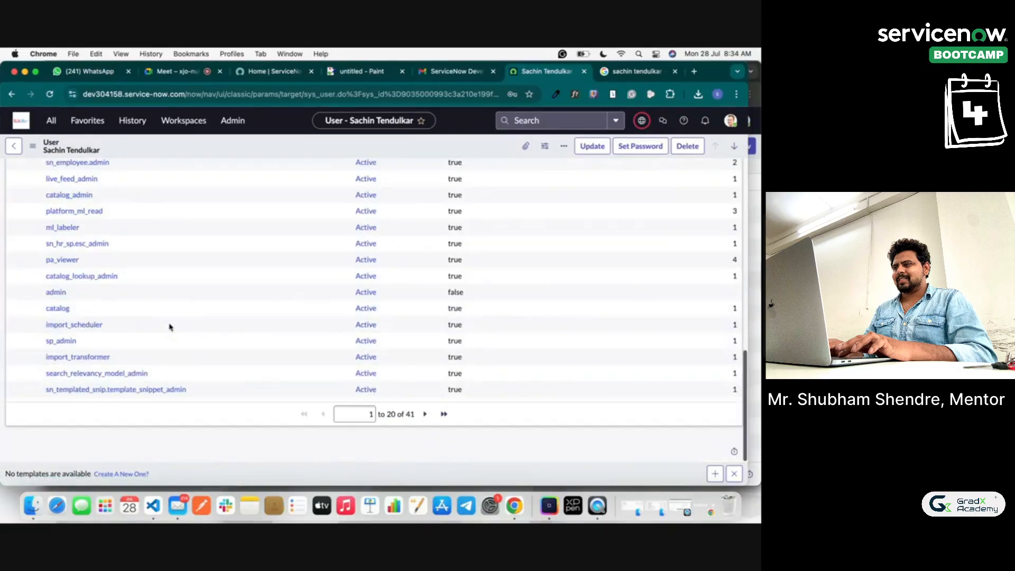
scroll(170, 326, "up", 10)
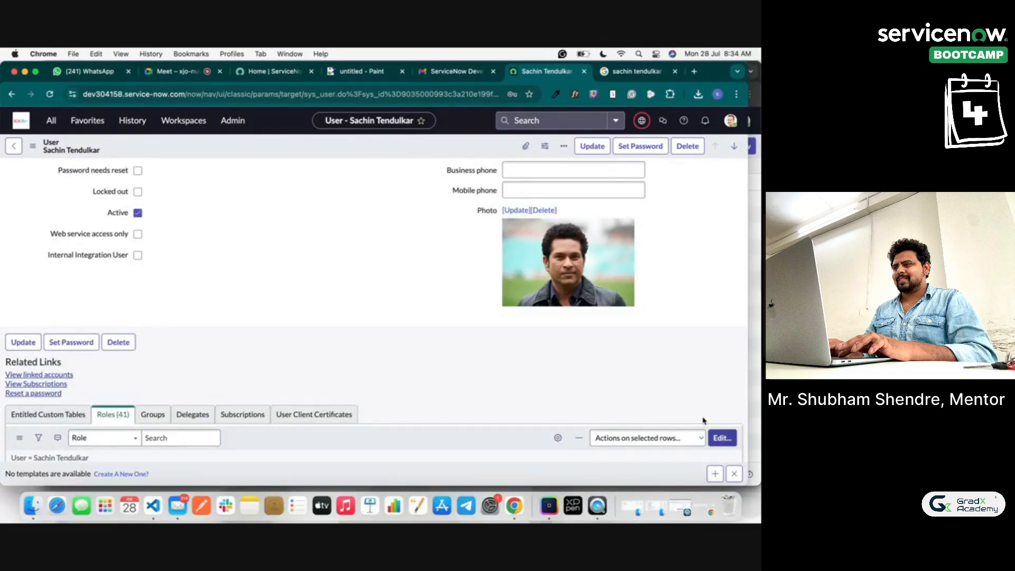
Step: Move admin out of the demo user's Roles List, save the roles, then save the record
left_click(722, 437)
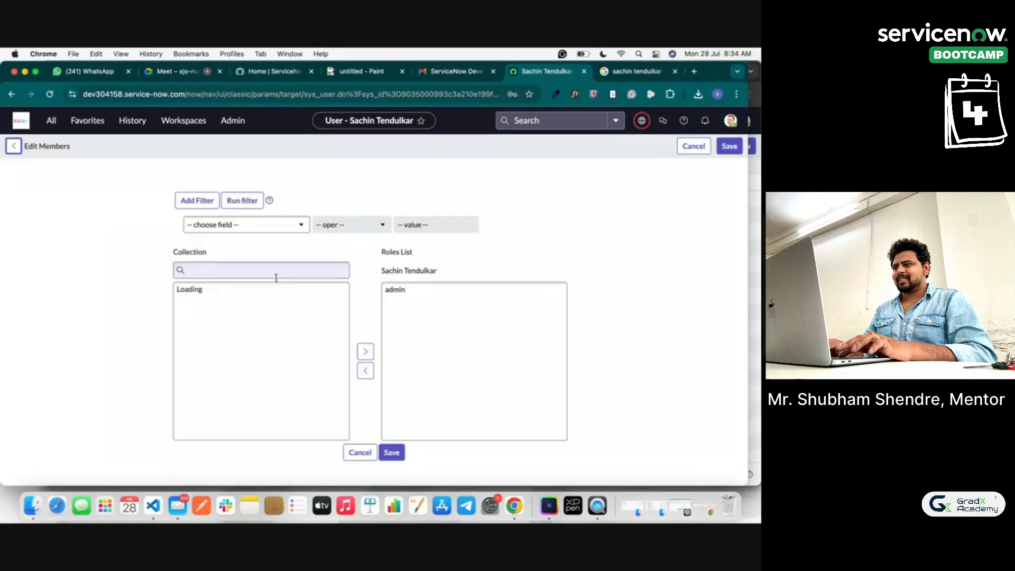
left_click(396, 289)
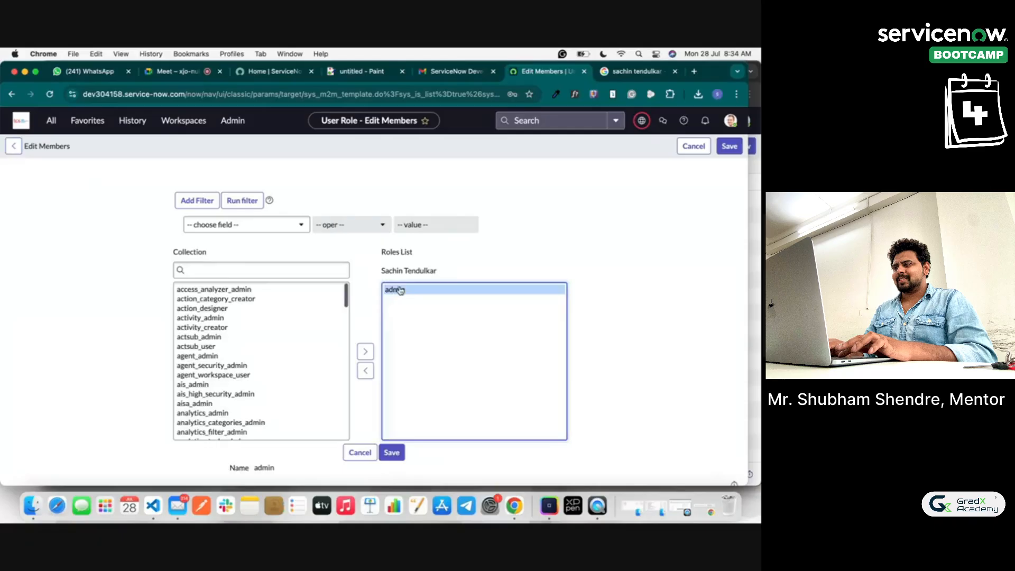
left_click(365, 371)
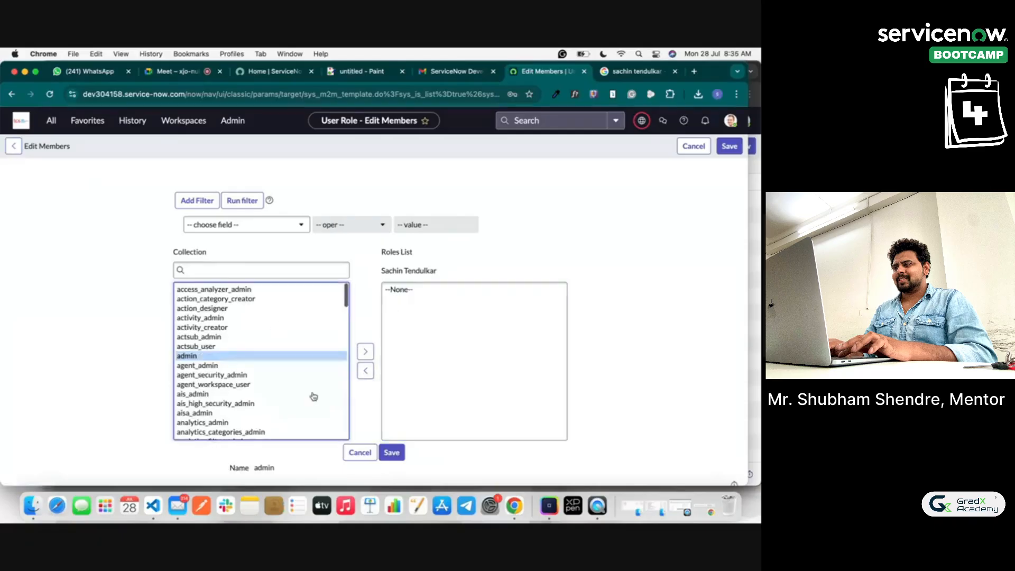
left_click(391, 452)
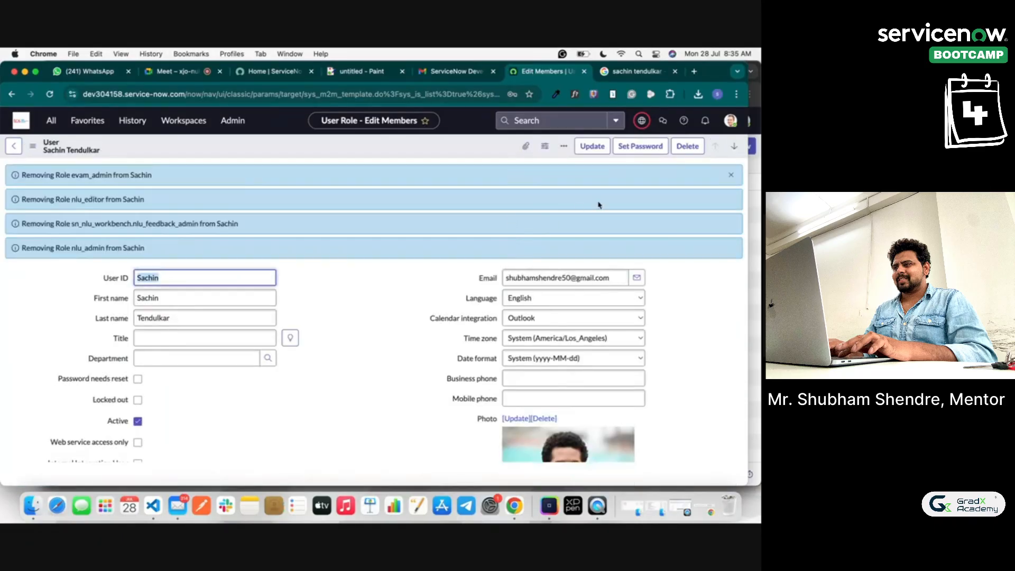
right_click(404, 142)
left_click(422, 146)
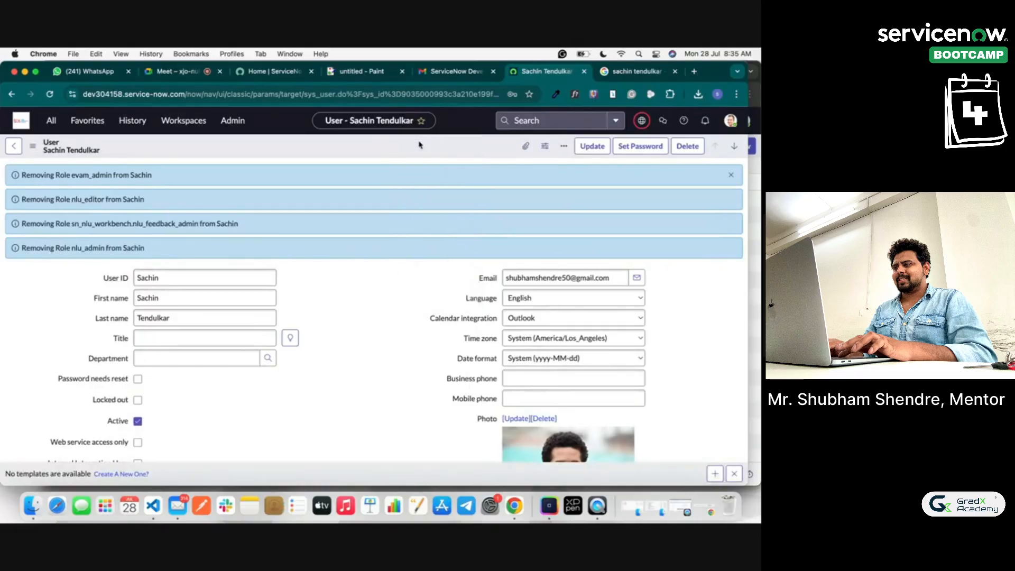
Step: Log the incognito session out and sign back in as the demo user with the account password
left_click(754, 151)
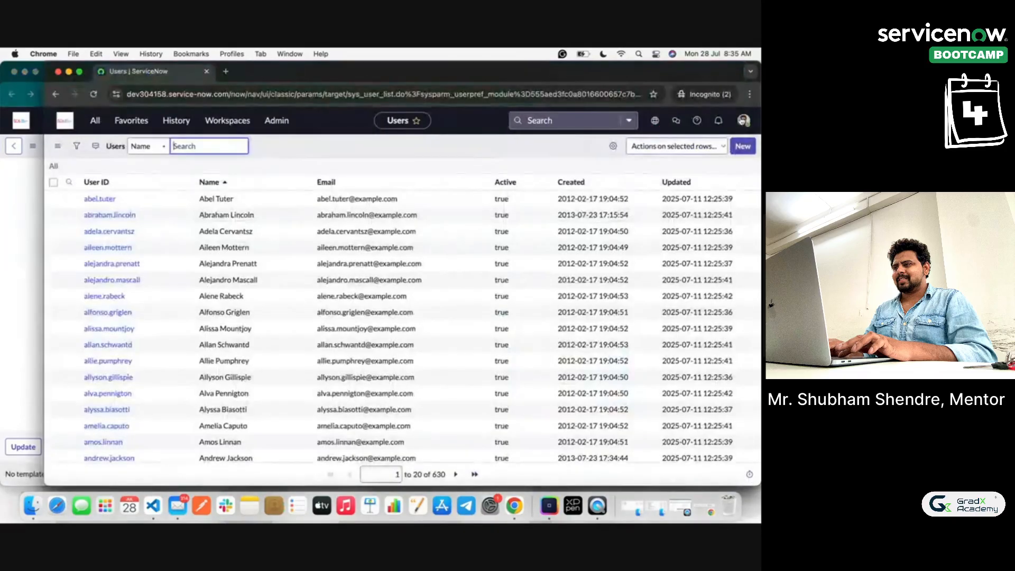
left_click(744, 121)
left_click(644, 294)
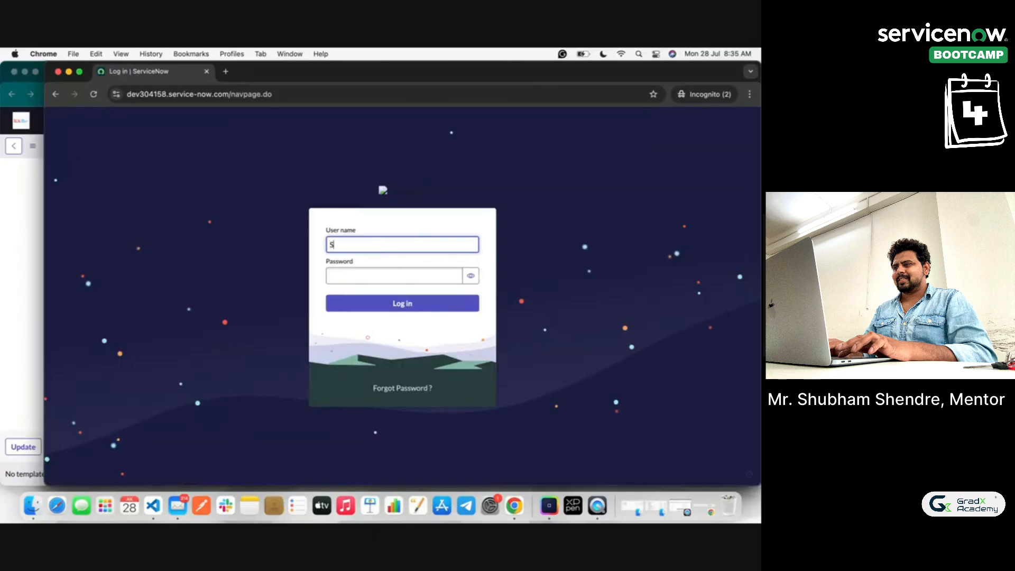
left_click(396, 273)
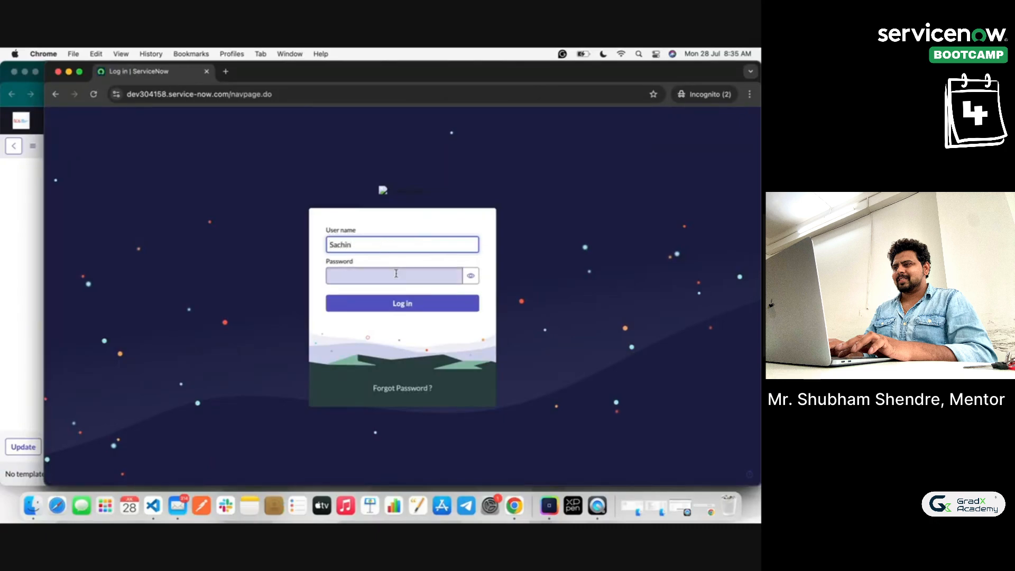
type("****")
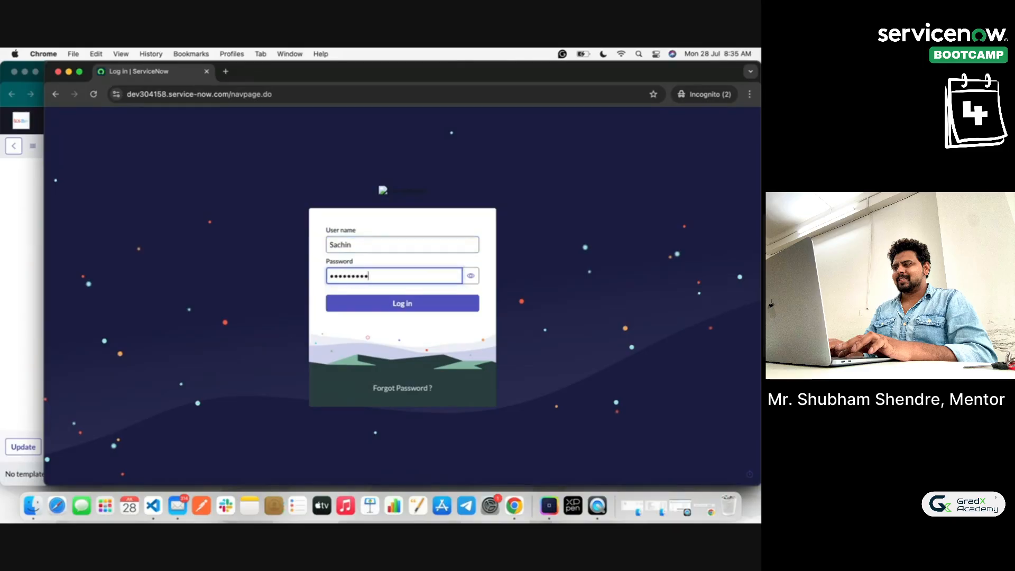
left_click(471, 276)
left_click(415, 304)
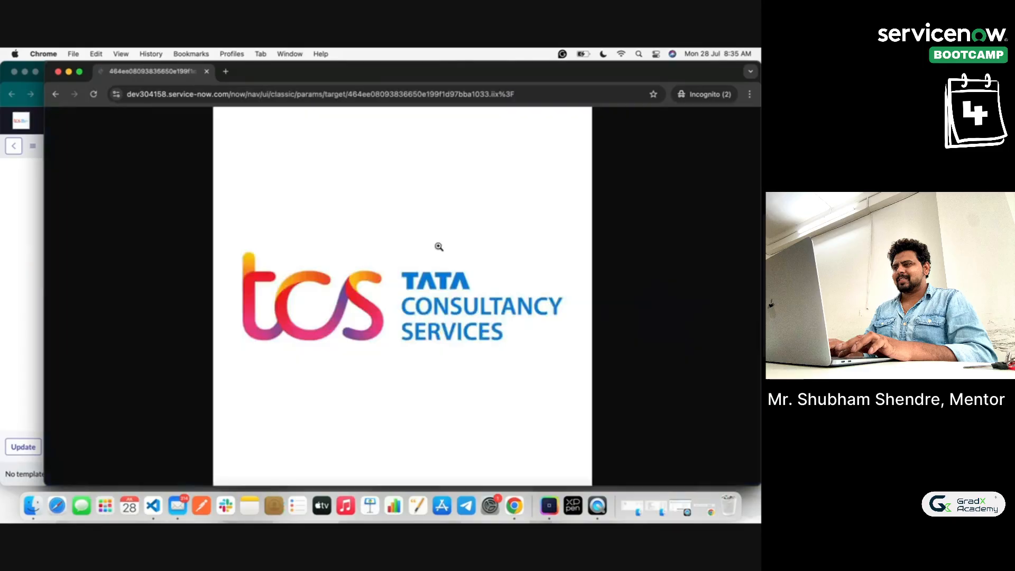
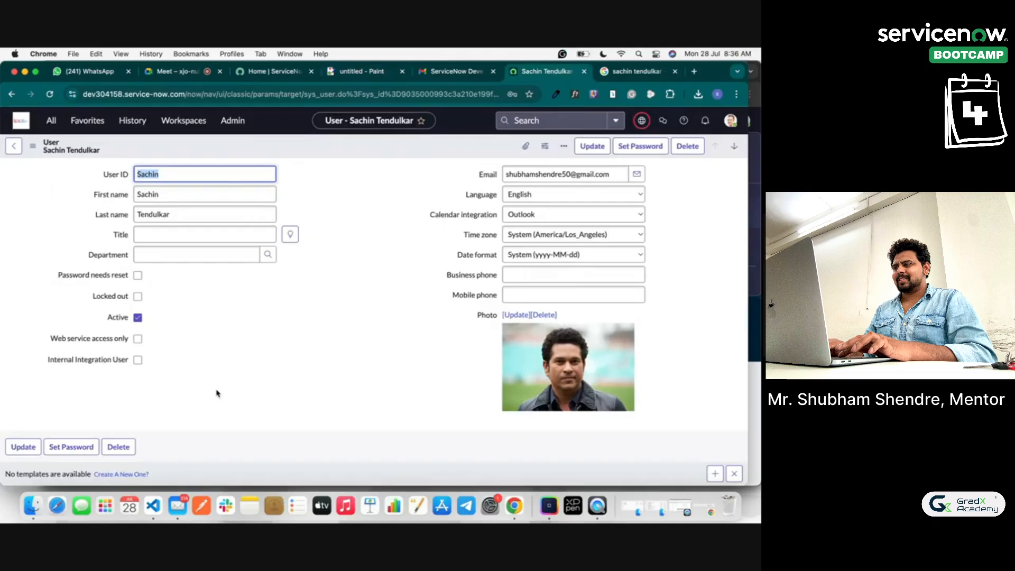
Step: Scroll the demo user's record to confirm its Roles related list shows no records
scroll(216, 392, "down", 5)
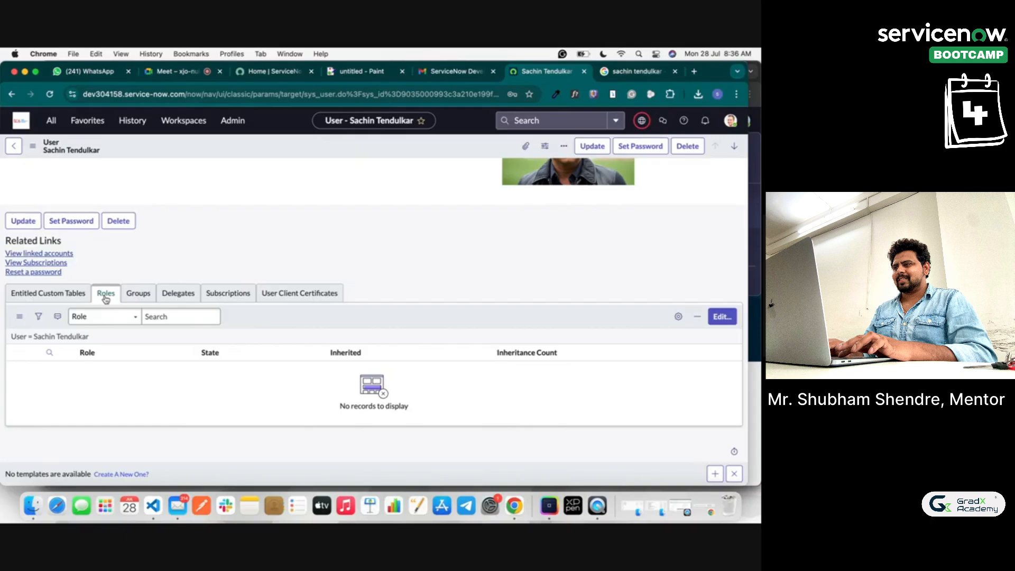
Step: Open the Groups list by filtering the navigator for 'grou'
left_click(54, 120)
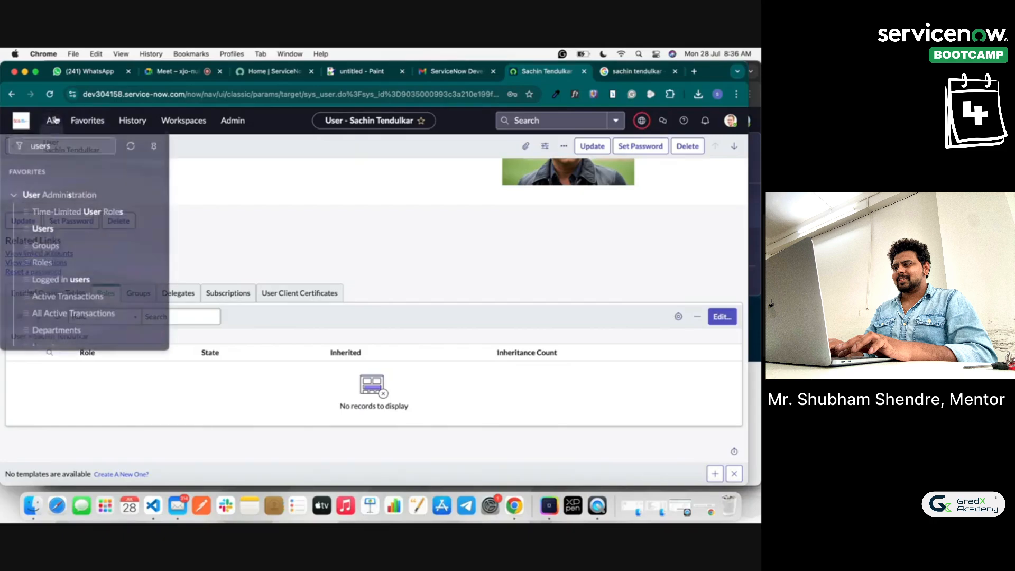
key("BackSpace")
key("BackSpace")
key("BackSpace")
key("BackSpace")
key("BackSpace")
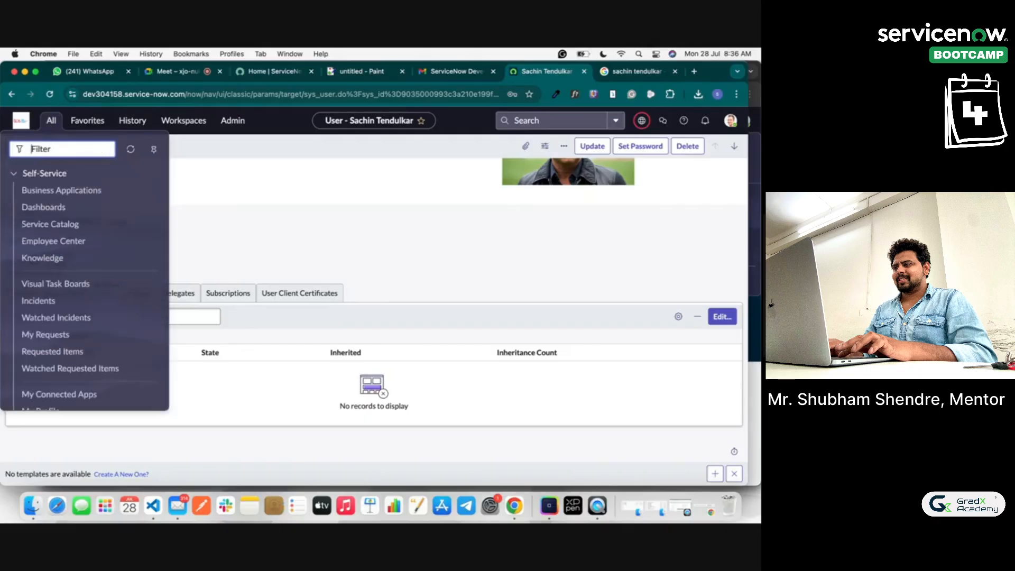
type("grou")
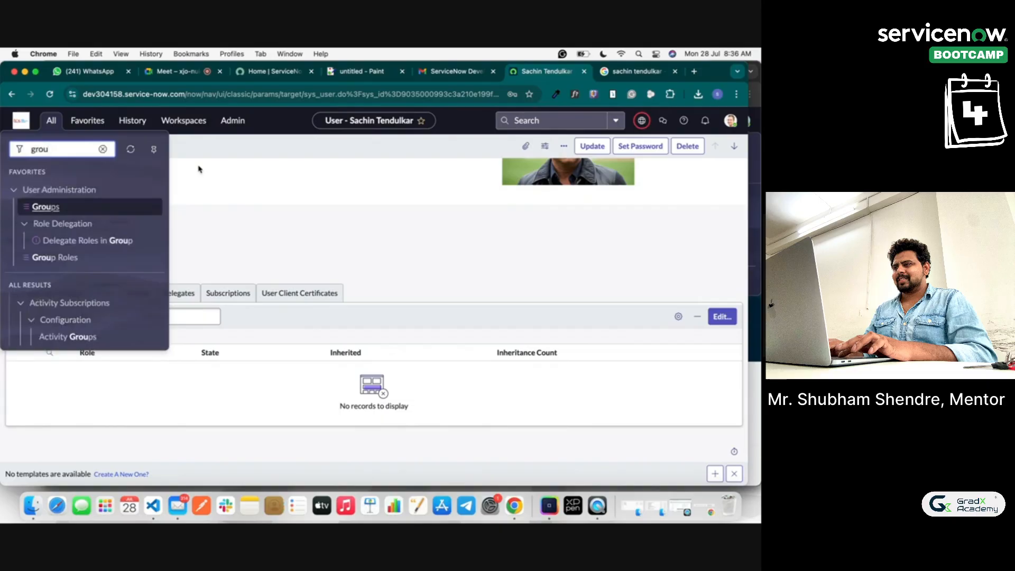
left_click(43, 207)
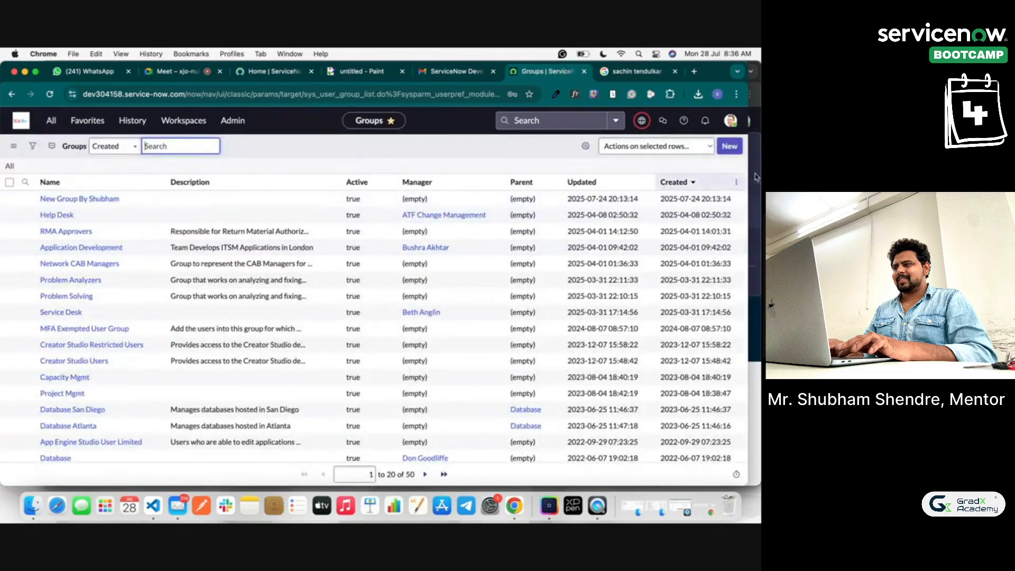
Step: Create and submit a new group named 'Application Support Group By Shubham'
left_click(735, 142)
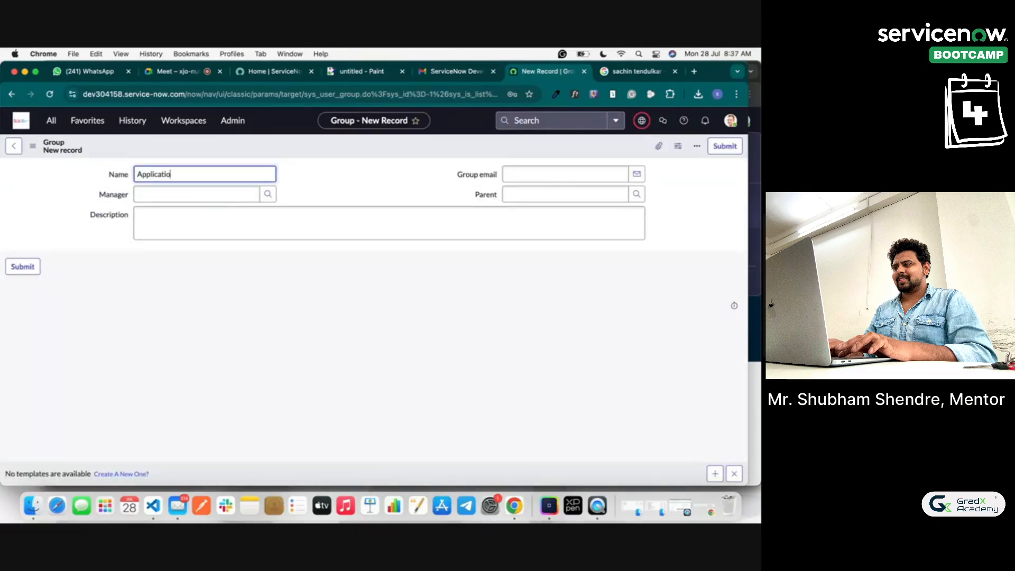
type("Application Support Group")
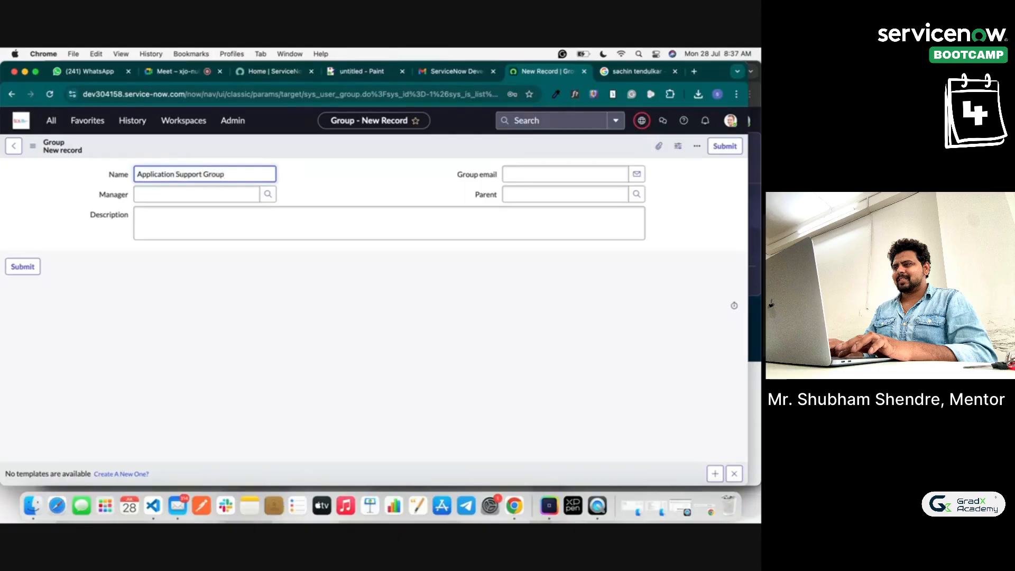
type(" By Shubham")
left_click(296, 188)
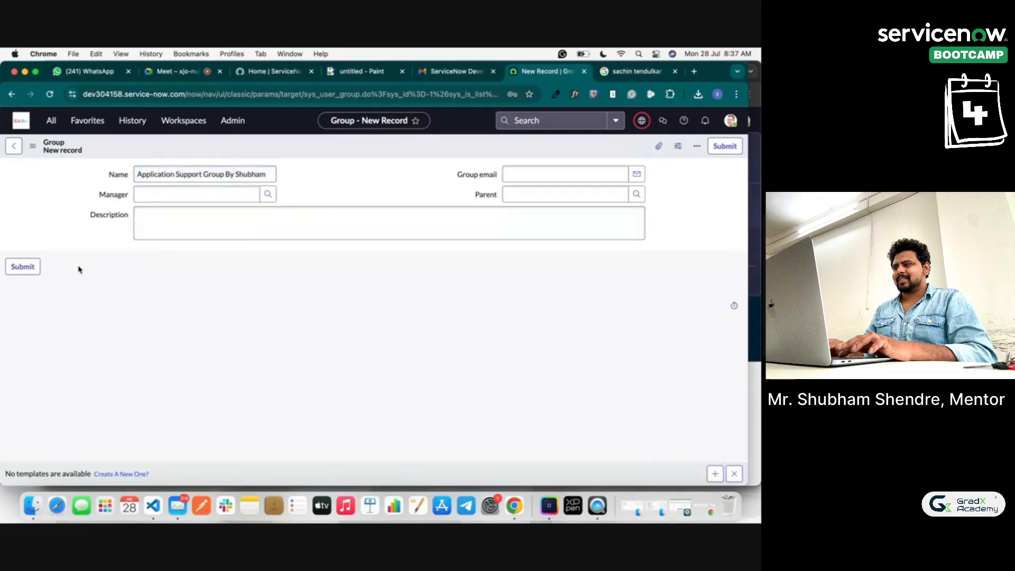
left_click(15, 264)
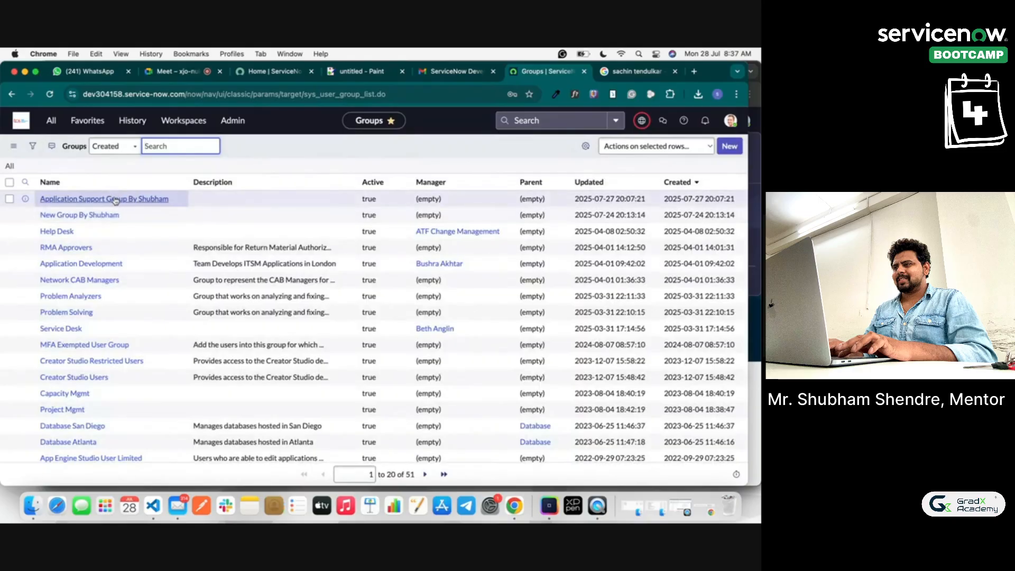
Step: Open the new group's member editor and add the first searched user to the members
left_click(121, 202)
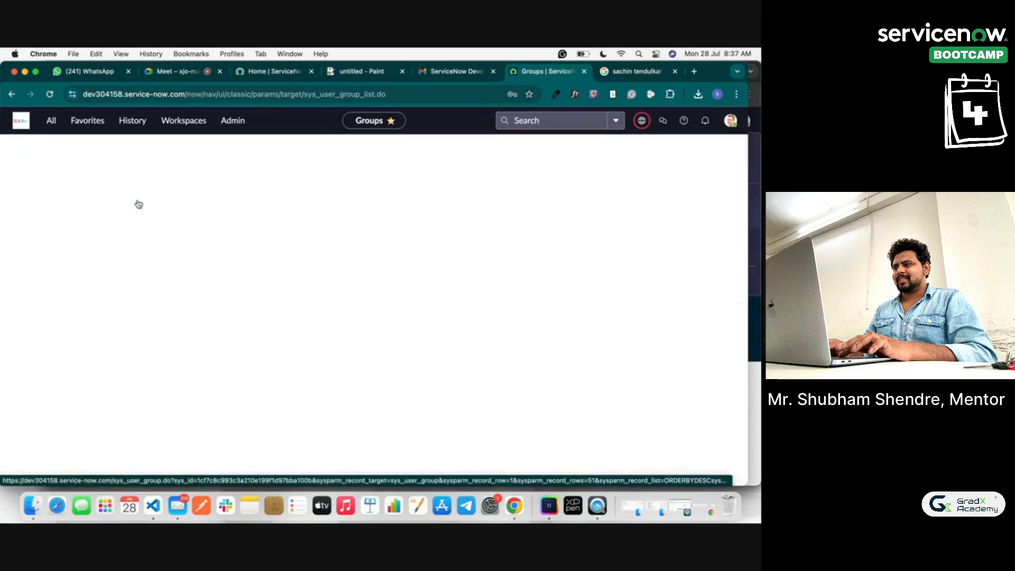
left_click(67, 299)
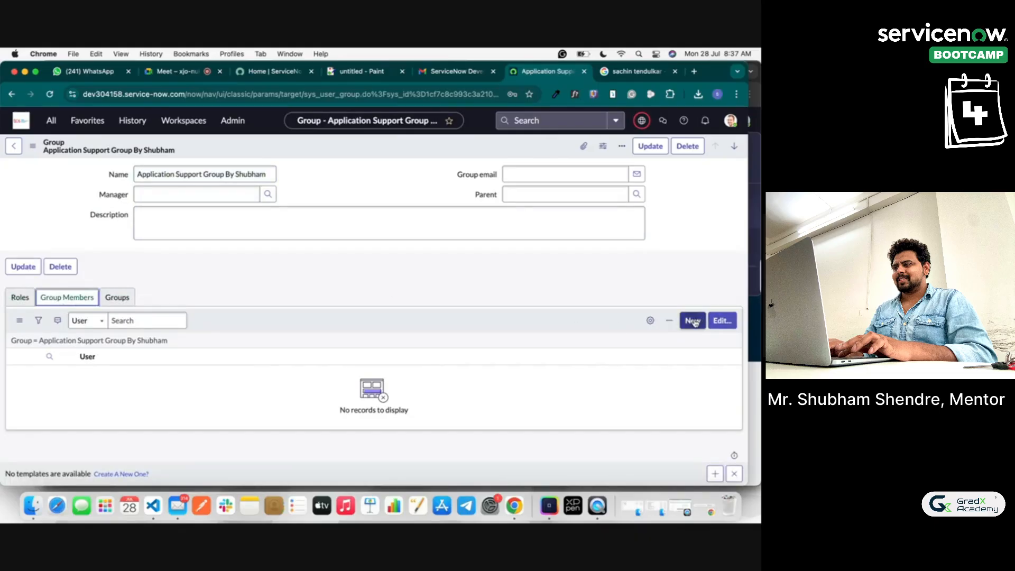
left_click(724, 322)
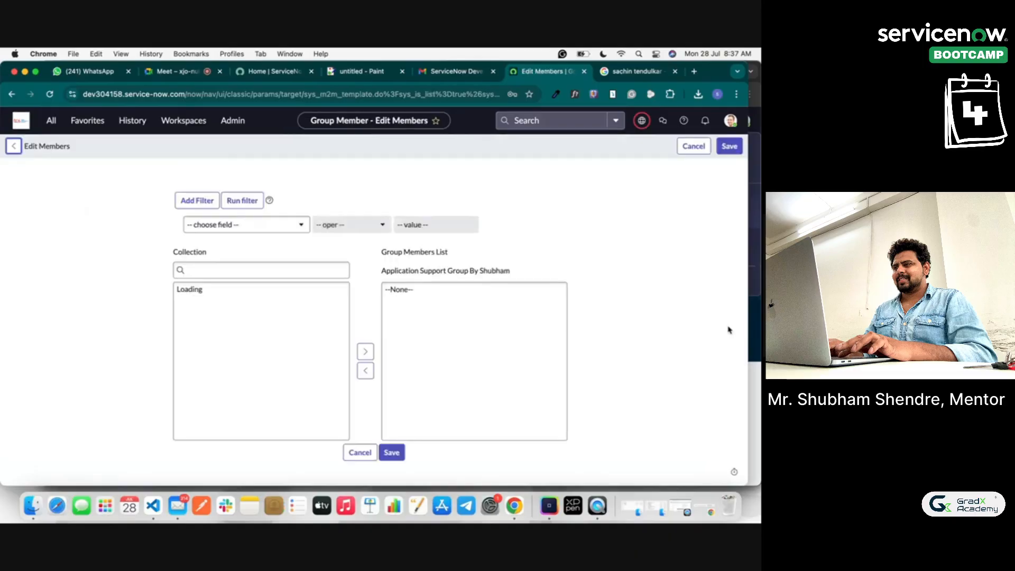
left_click(215, 272)
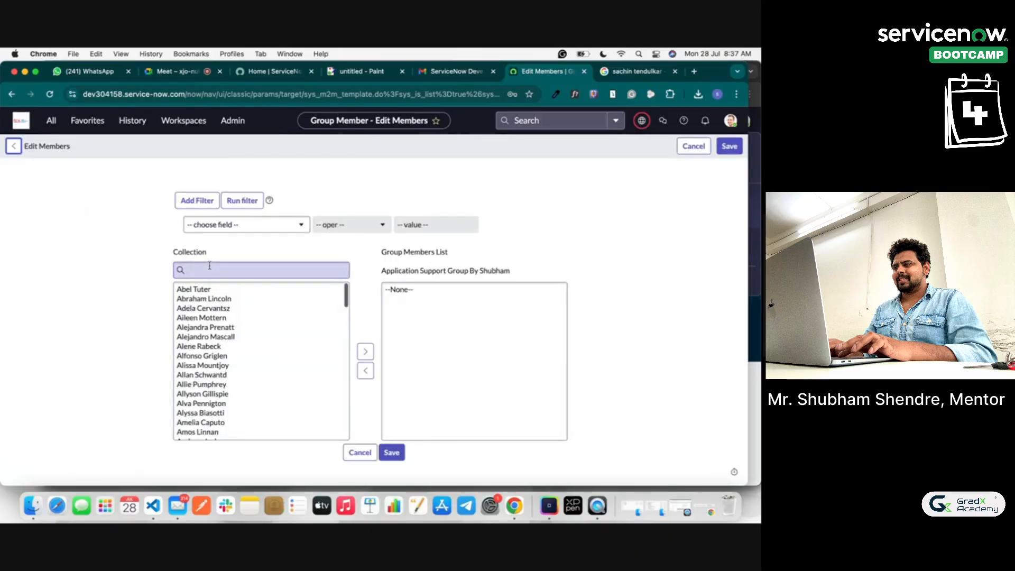
type("sachin")
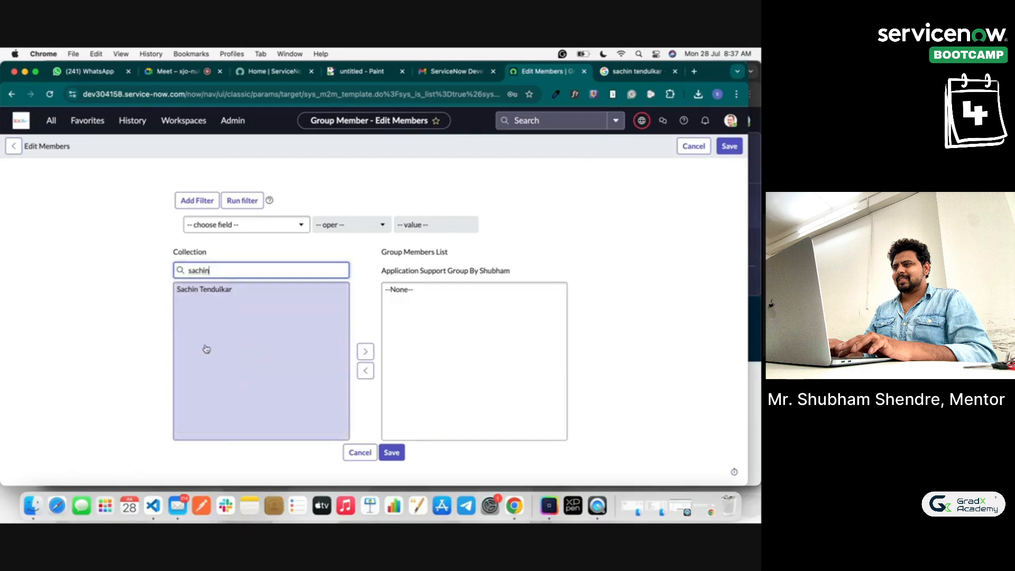
left_click(198, 289)
left_click(230, 293)
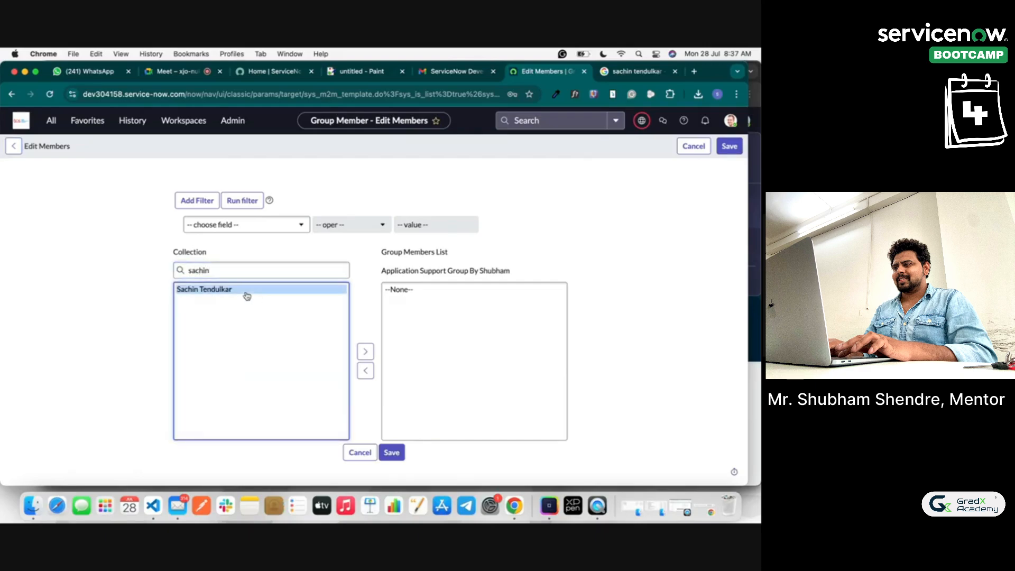
left_click(366, 351)
Step: Search for and add two more users, then save the three group members
left_click(249, 270)
key("super+a")
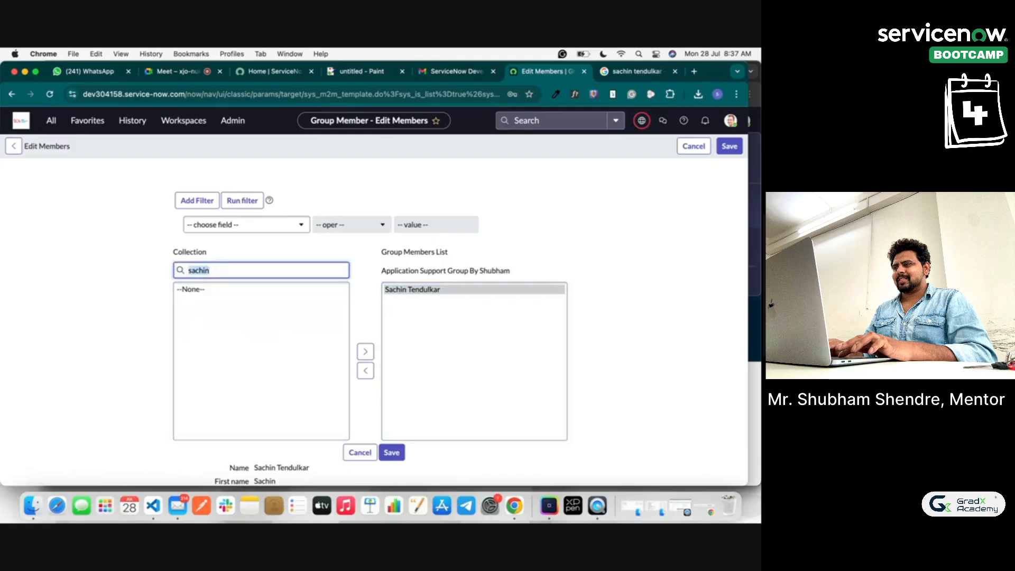
type("shubham")
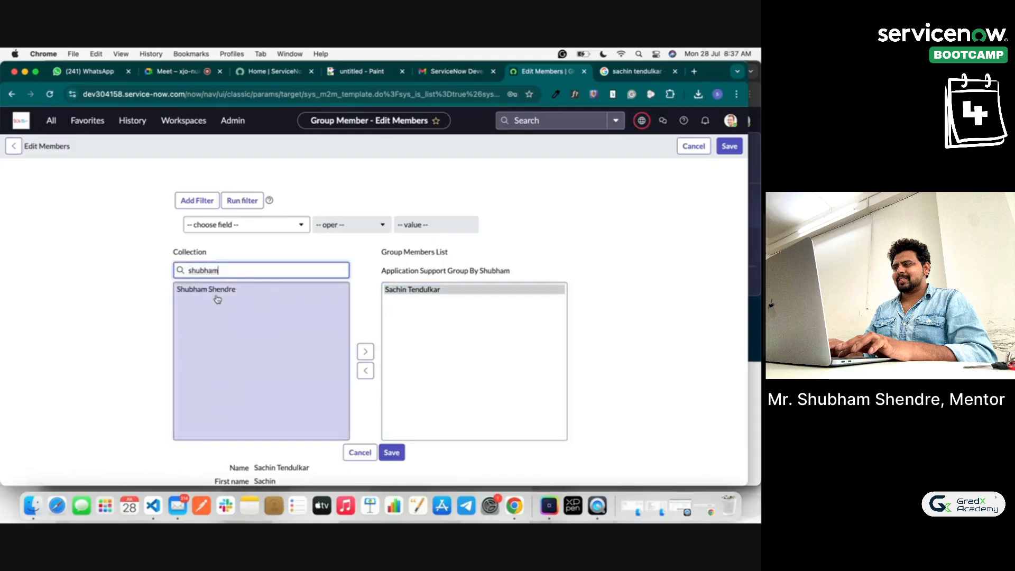
left_click(212, 290)
left_click(365, 352)
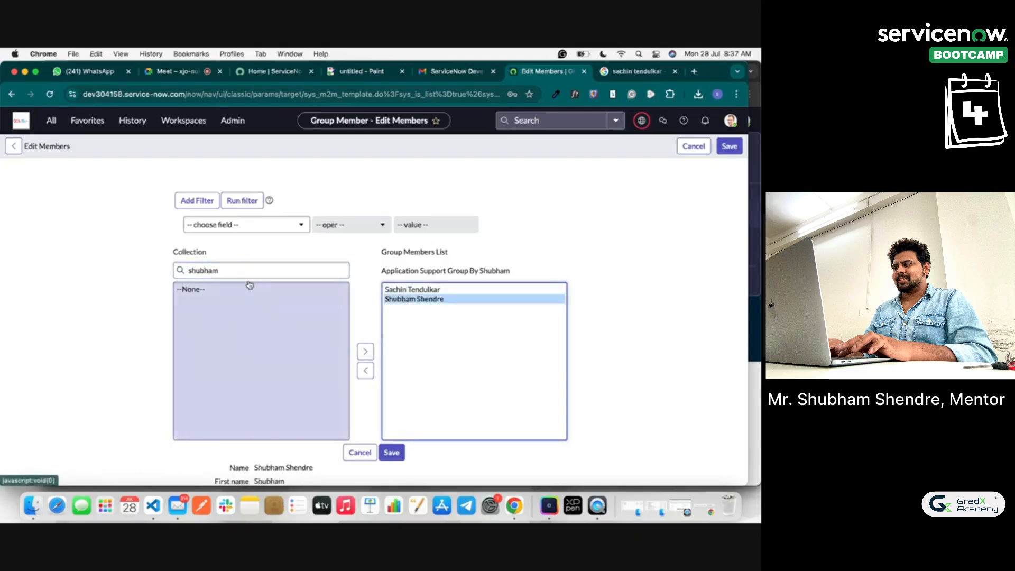
left_click(232, 270)
key("super+a")
type("rajesh")
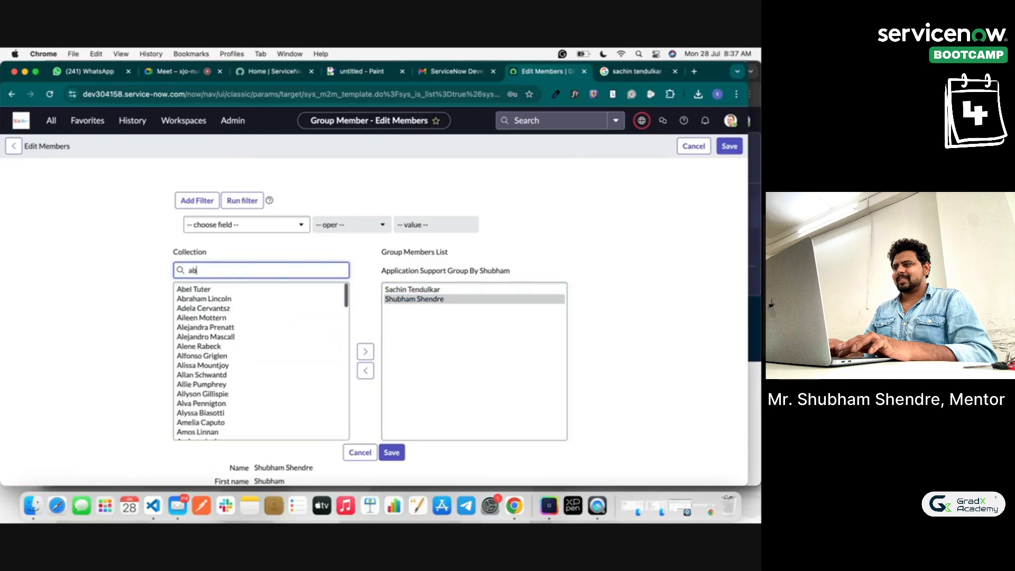
left_click(222, 299)
left_click(365, 351)
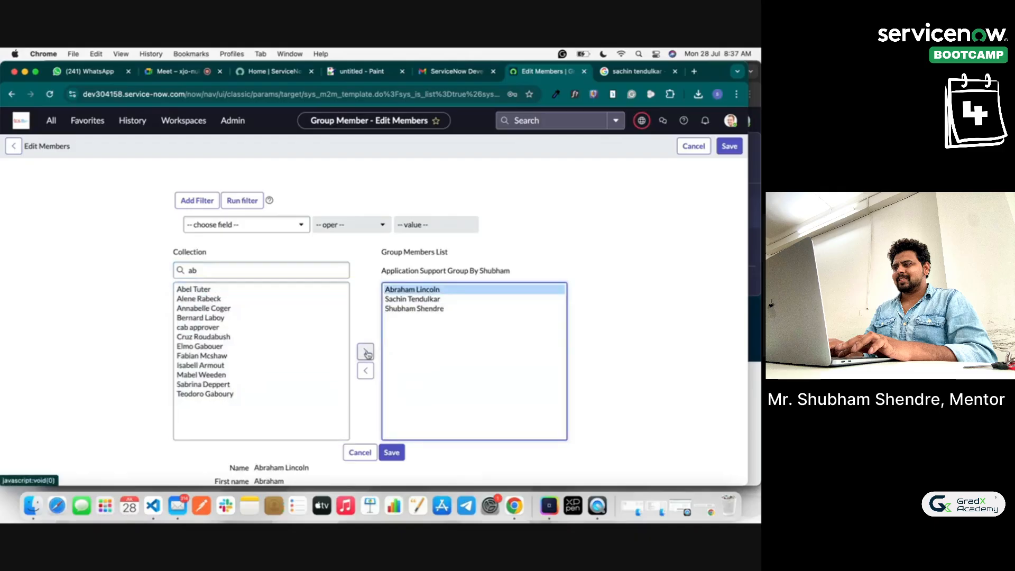
double_click(238, 269)
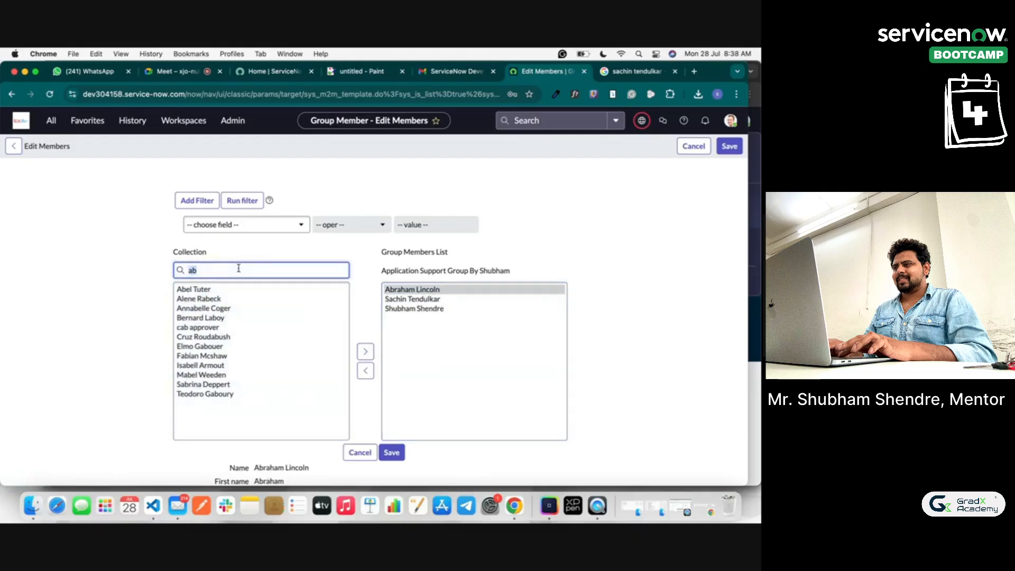
left_click(398, 452)
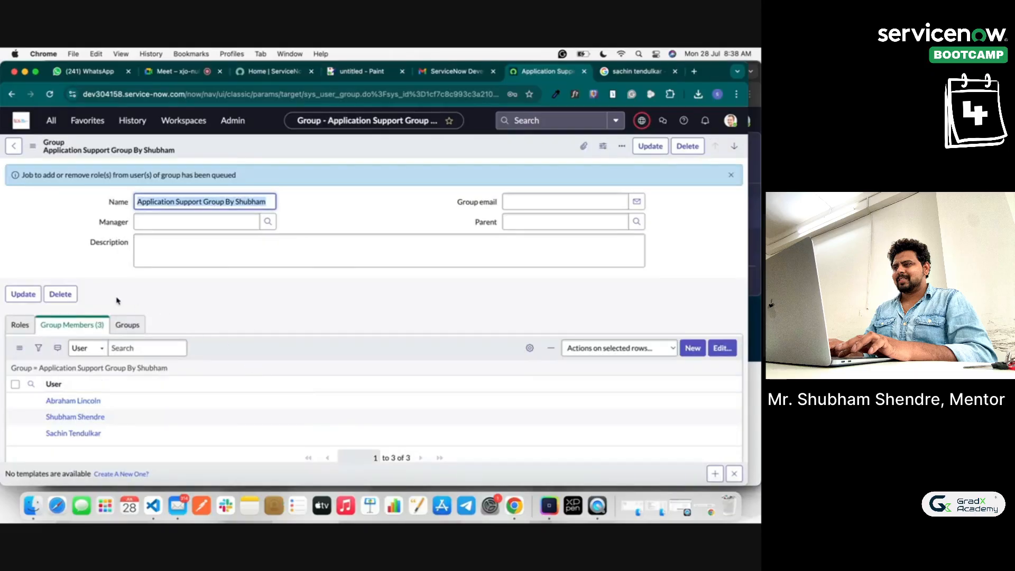
right_click(231, 156)
left_click(254, 161)
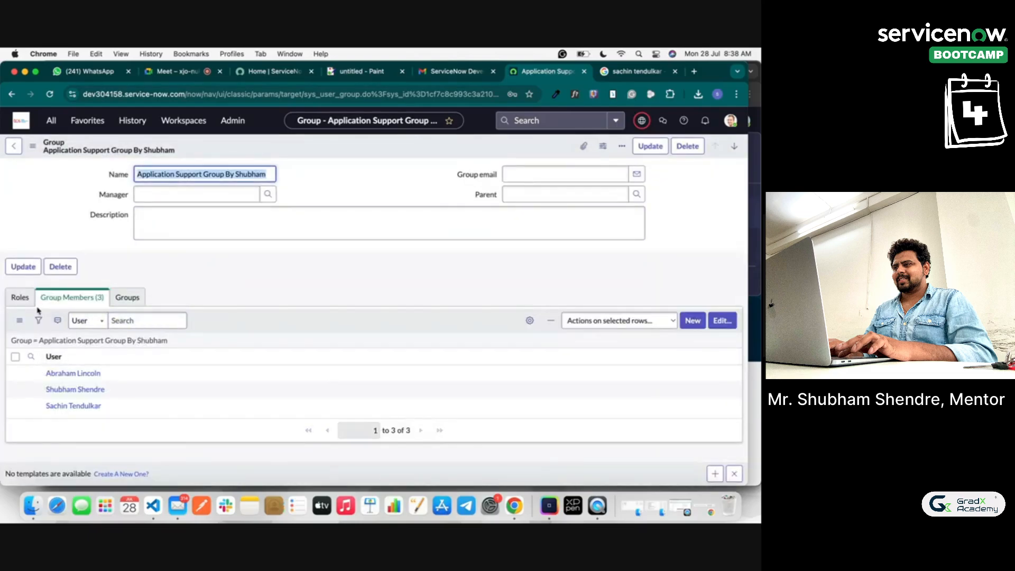
left_click(22, 302)
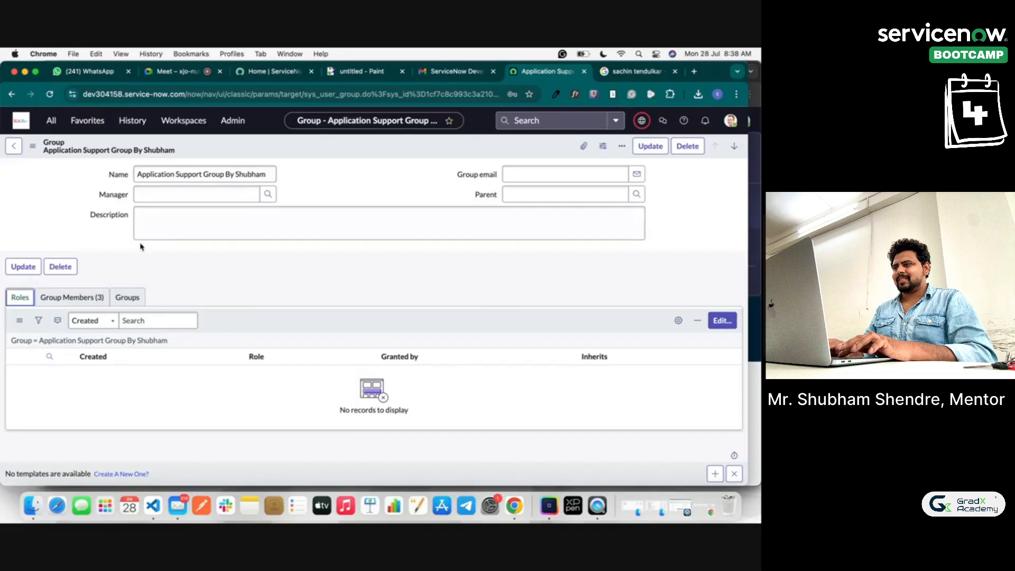
left_click(81, 300)
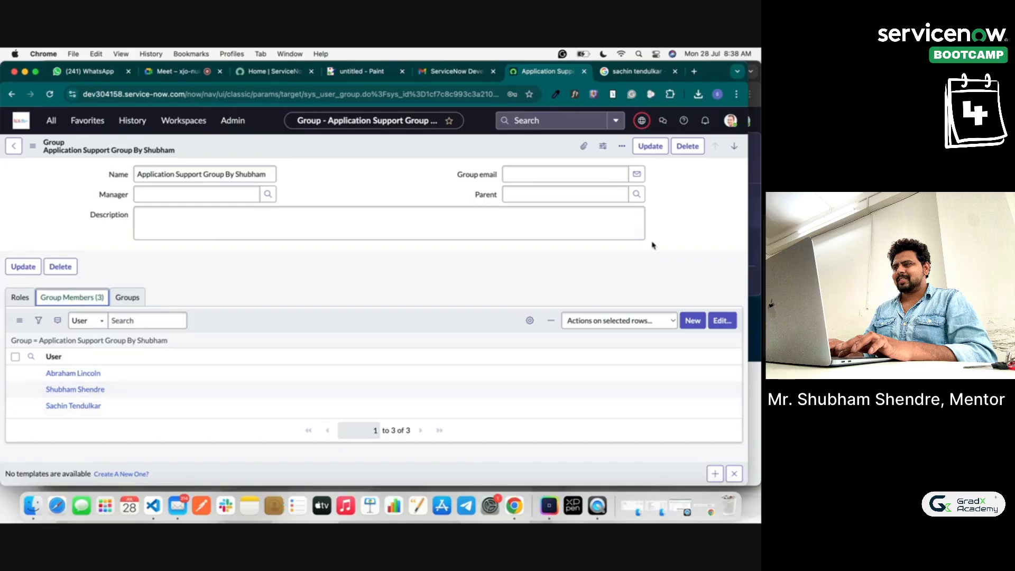
Step: In the private window, log out the demo user and sign in as the group member
left_click(758, 148)
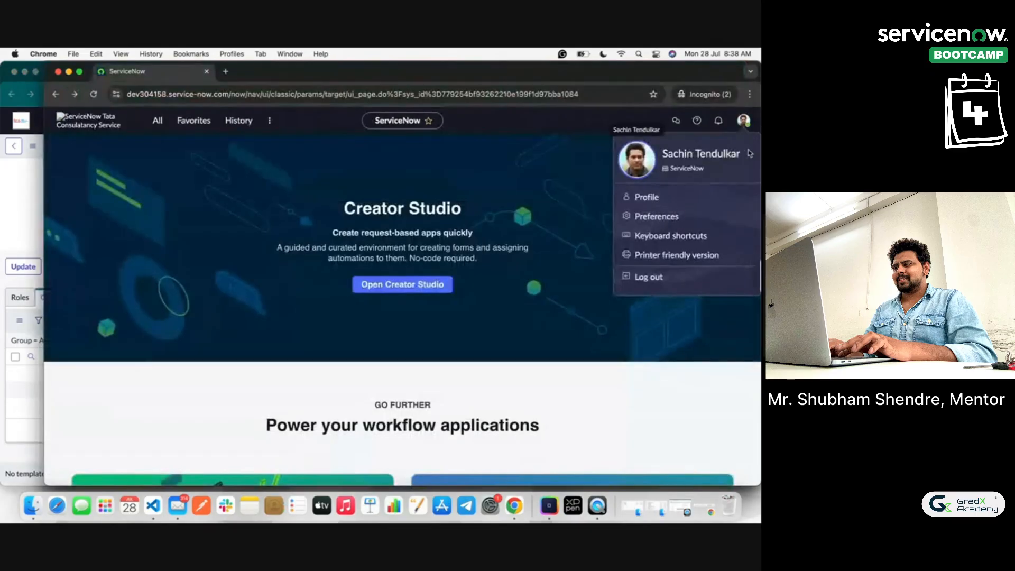
left_click(653, 283)
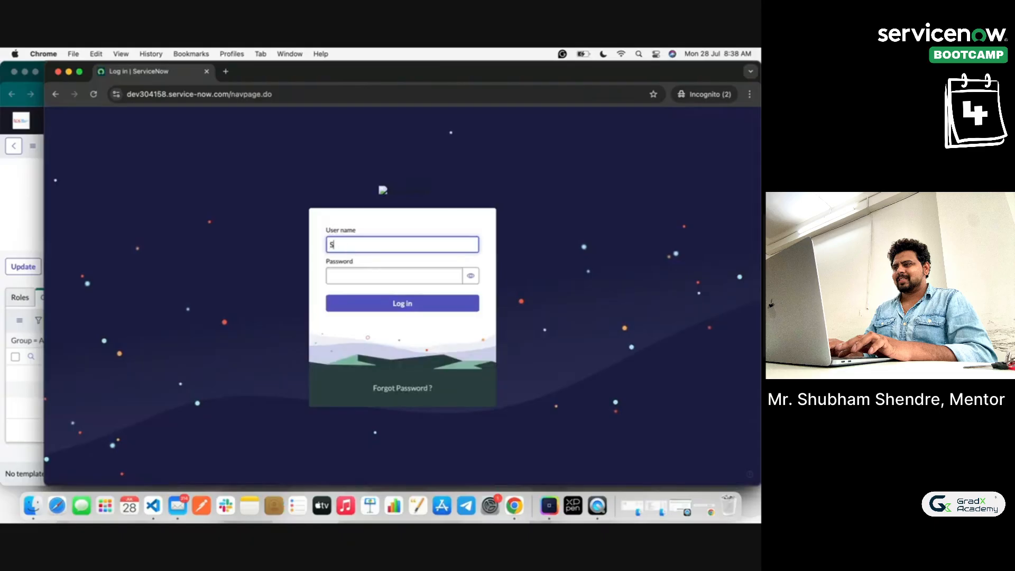
key("Tab")
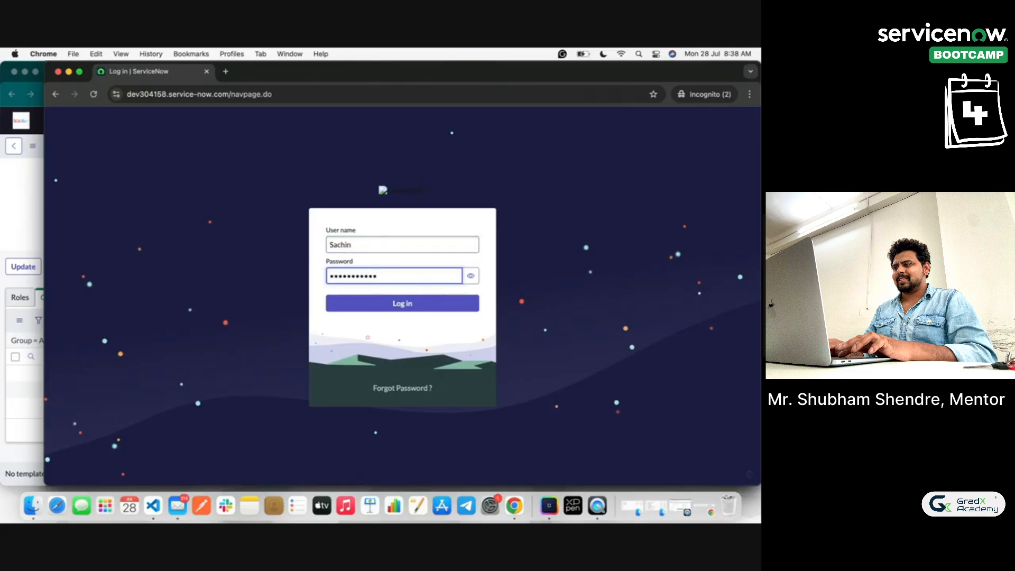
left_click(470, 276)
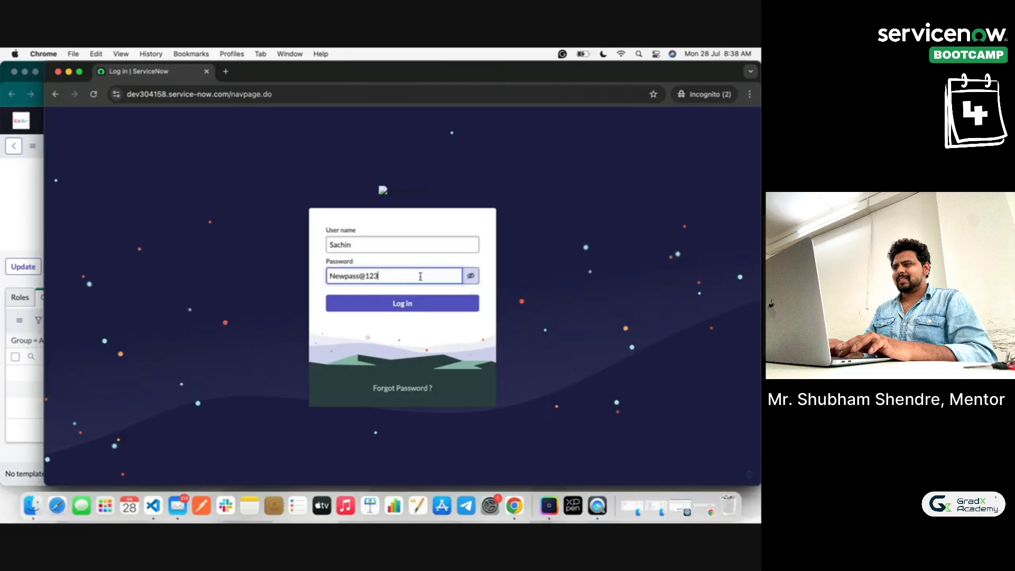
key("BackSpace")
key("BackSpace")
left_click(412, 307)
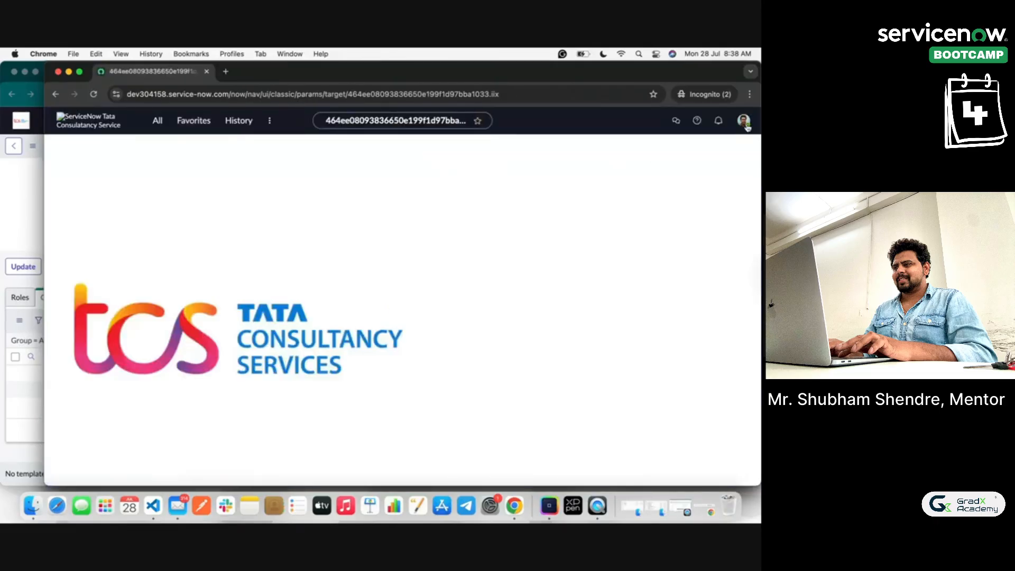
Step: Check the signed-in member's account menu and filter the navigator for 'user'
left_click(744, 121)
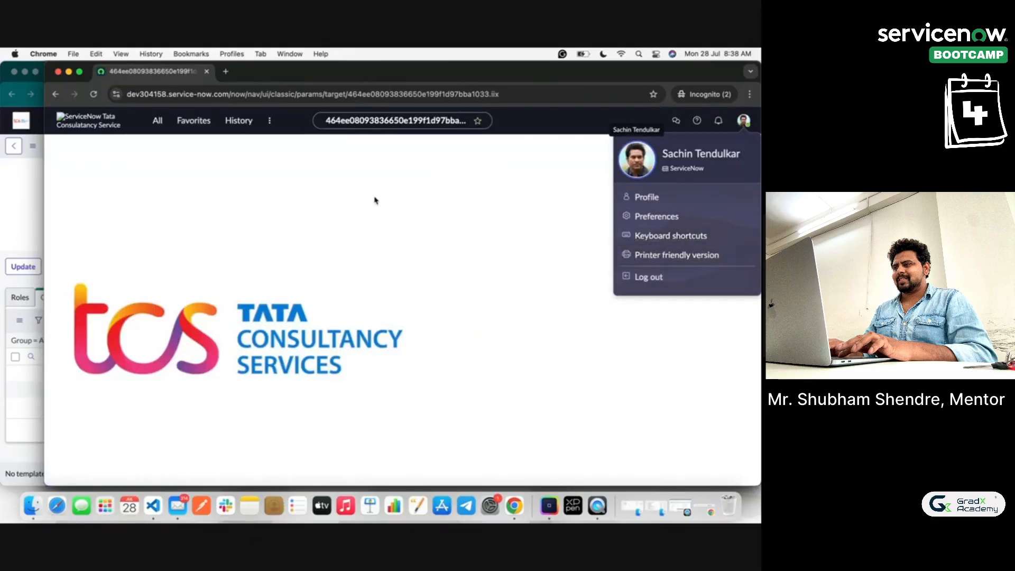
left_click(157, 122)
type("user_group.do%3Fsys_id%3D1cf7c8c993c3a210...")
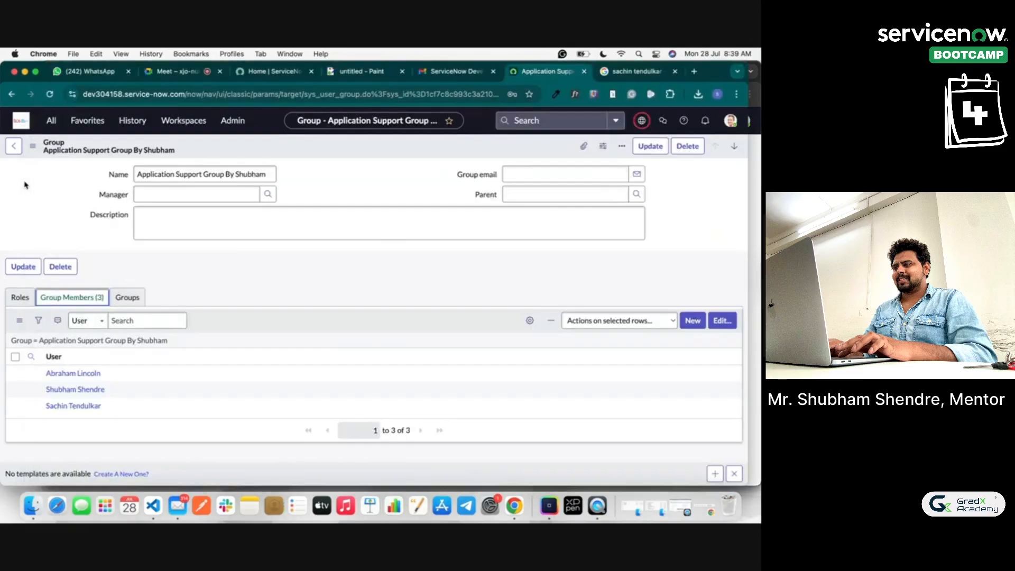
Step: Add the admin role to the Application Support group's Roles list and save it
left_click(25, 184)
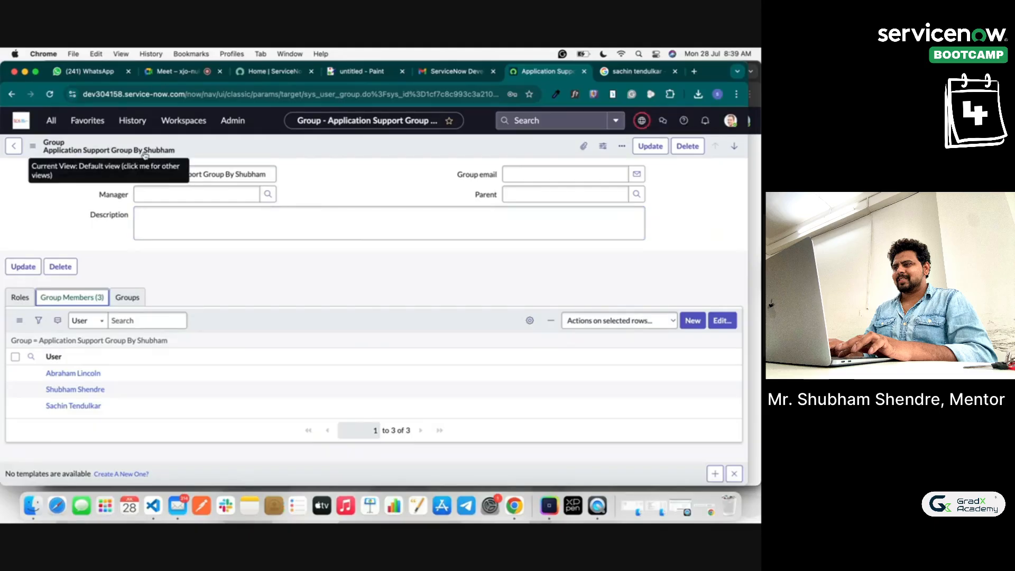
left_click(27, 297)
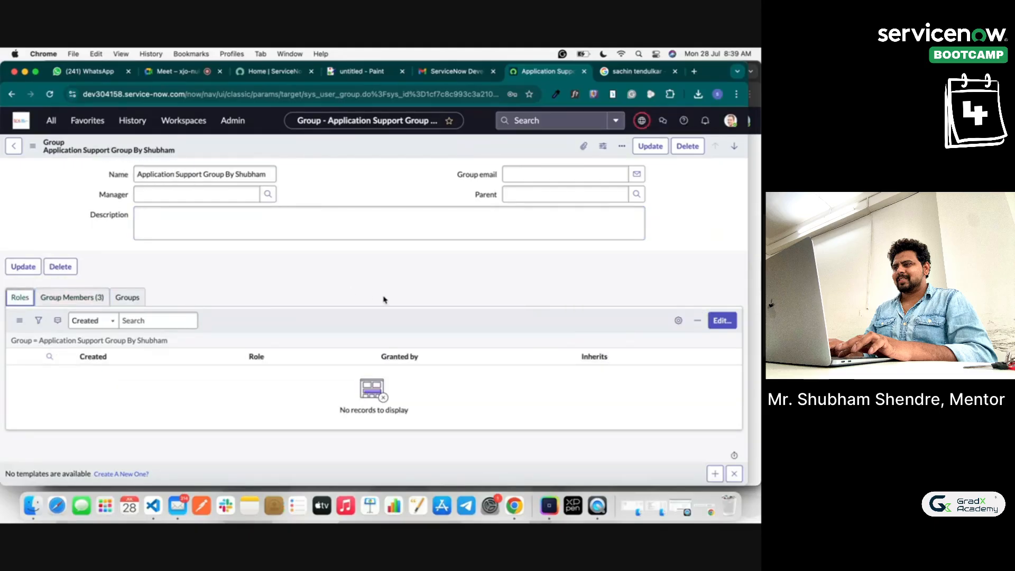
left_click(721, 320)
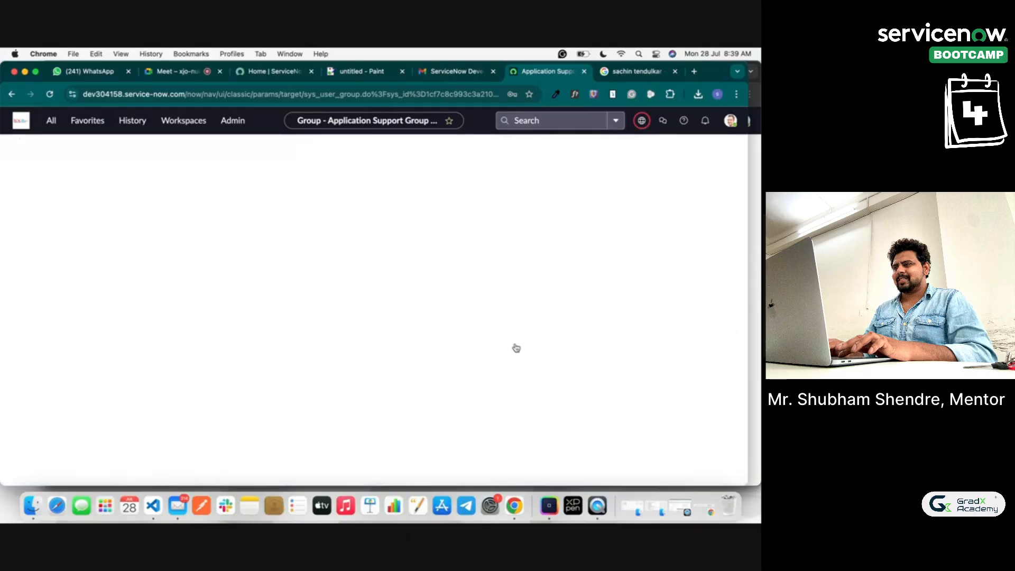
left_click(217, 271)
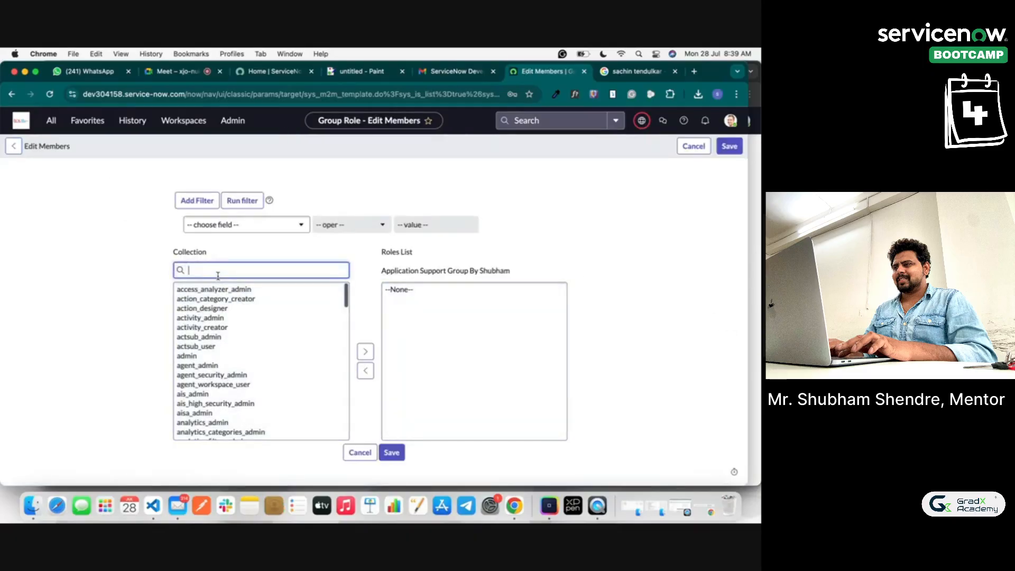
type("admin")
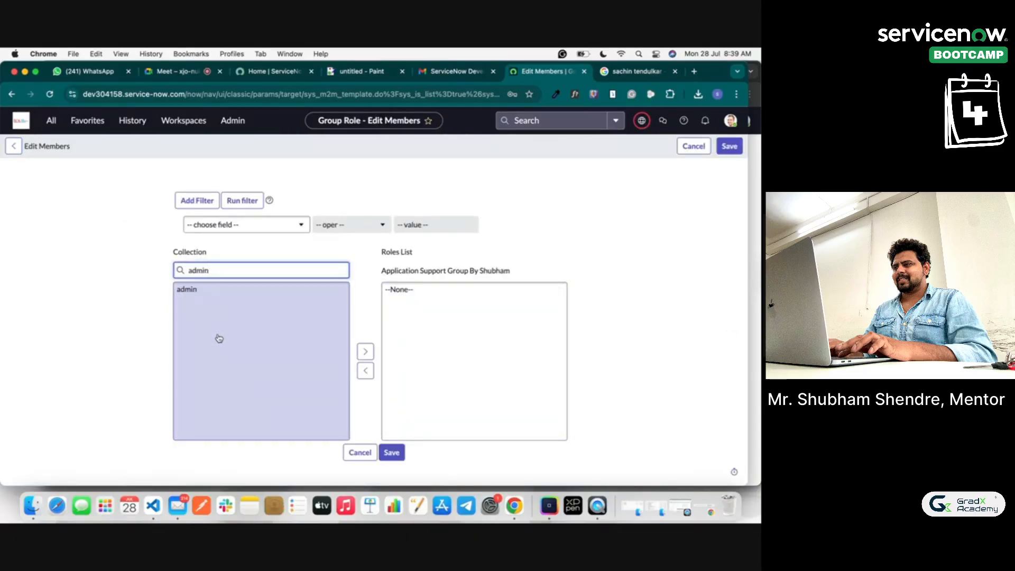
left_click(186, 289)
left_click(365, 358)
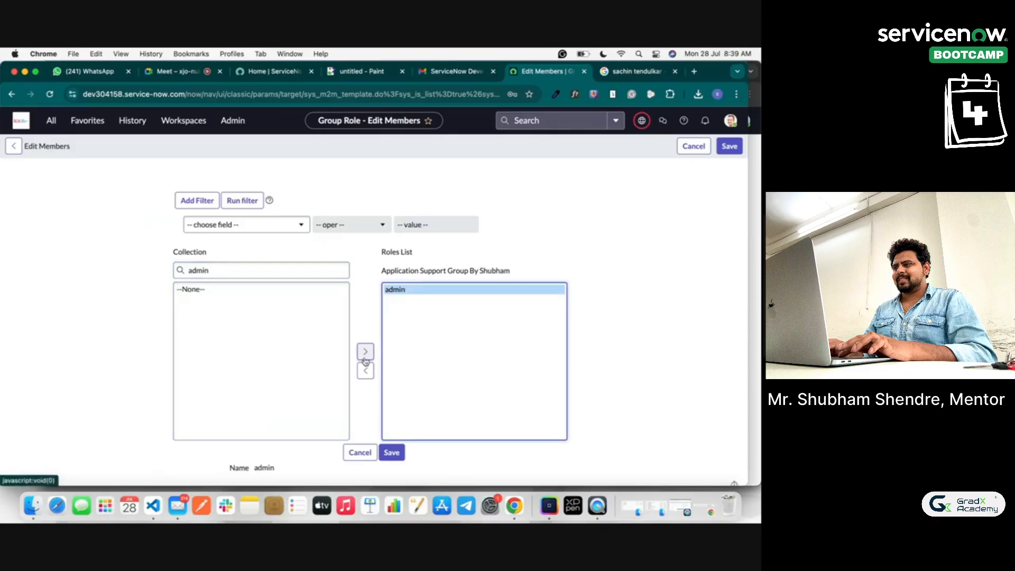
left_click(400, 449)
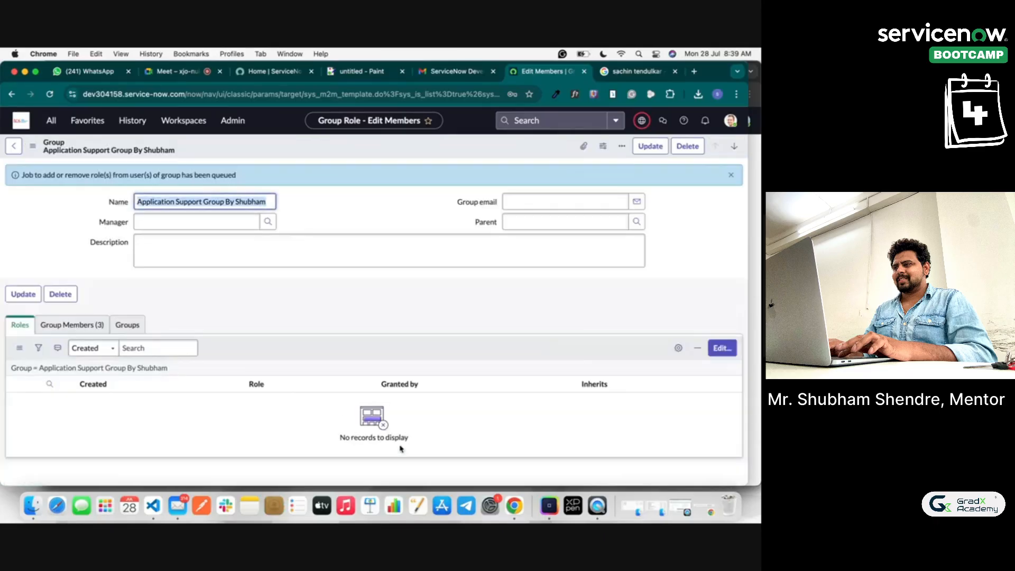
left_click(93, 325)
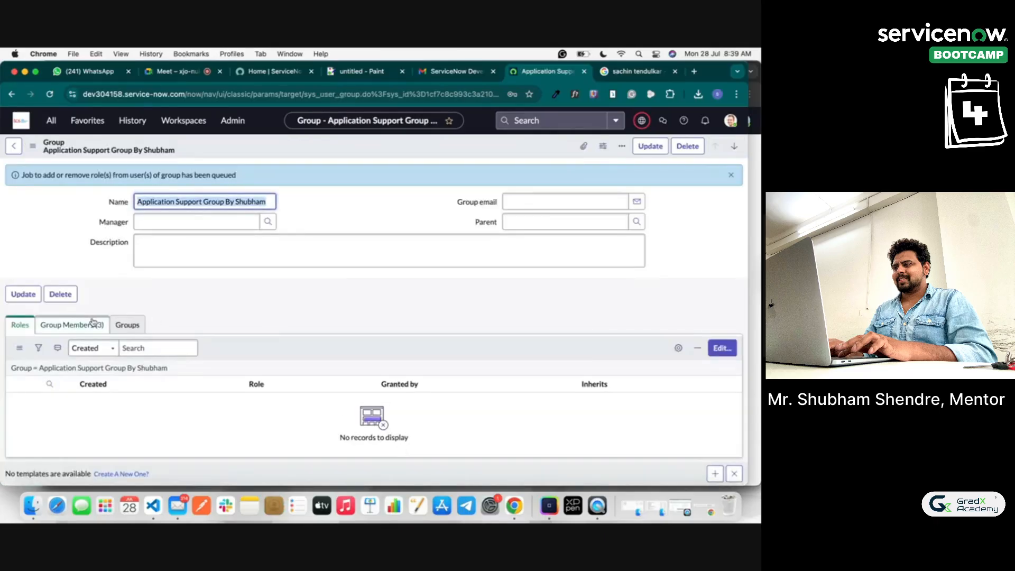
left_click(20, 325)
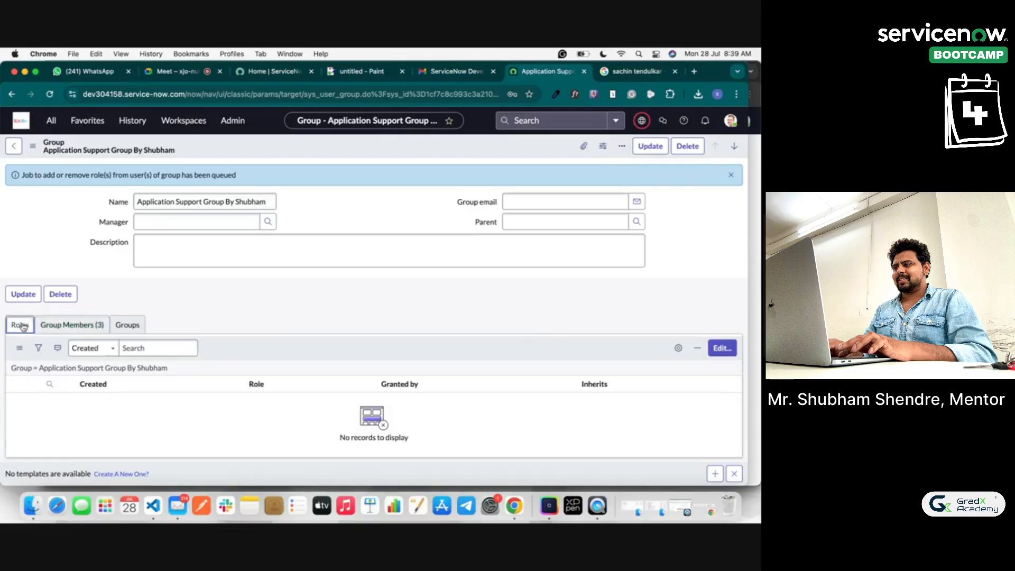
Step: Save the group form from the header menu and review its members
right_click(283, 145)
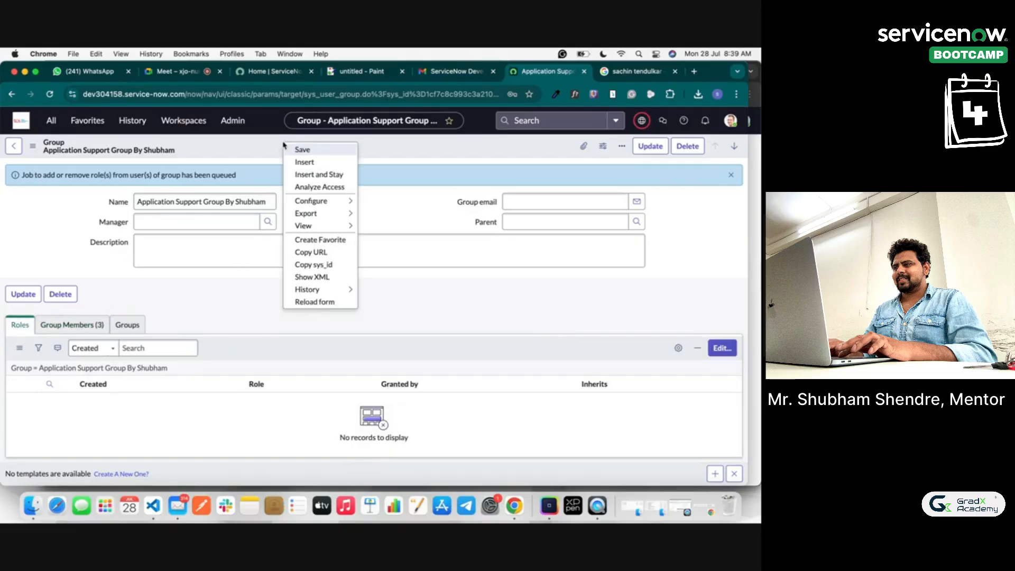
left_click(301, 153)
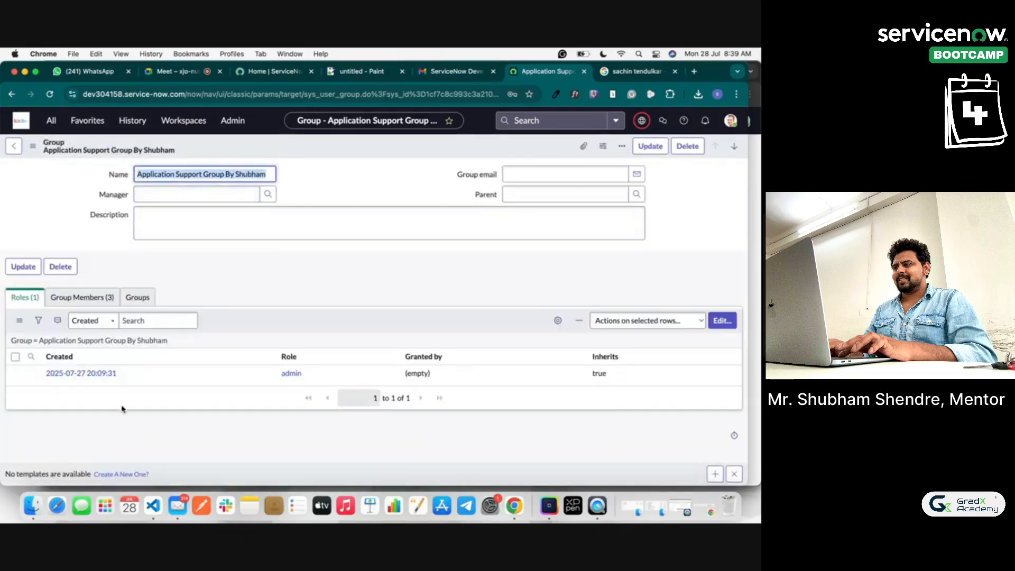
left_click(69, 299)
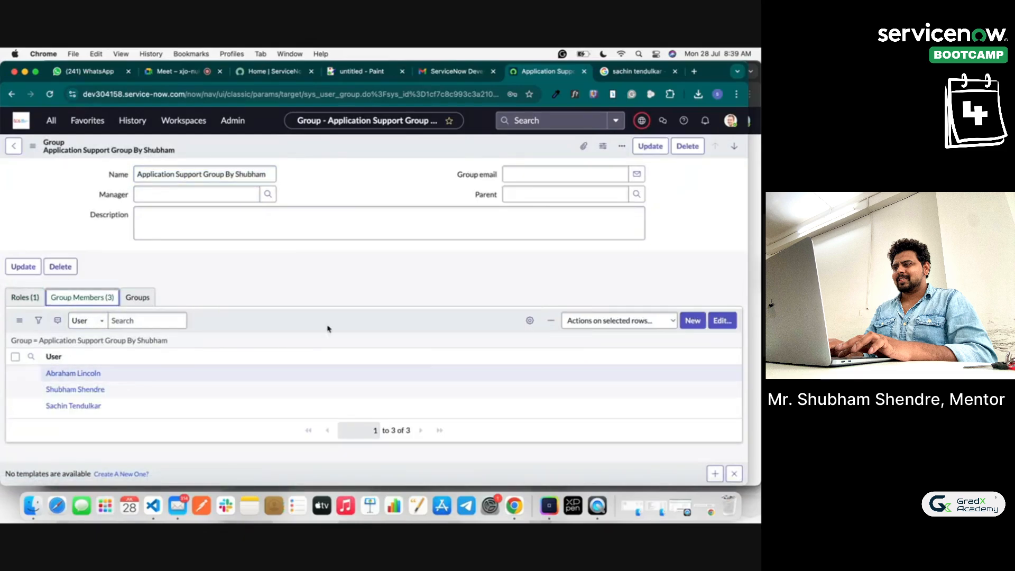
Step: In the private window, log the member out and sign back in with the account password
left_click(752, 232)
left_click(744, 121)
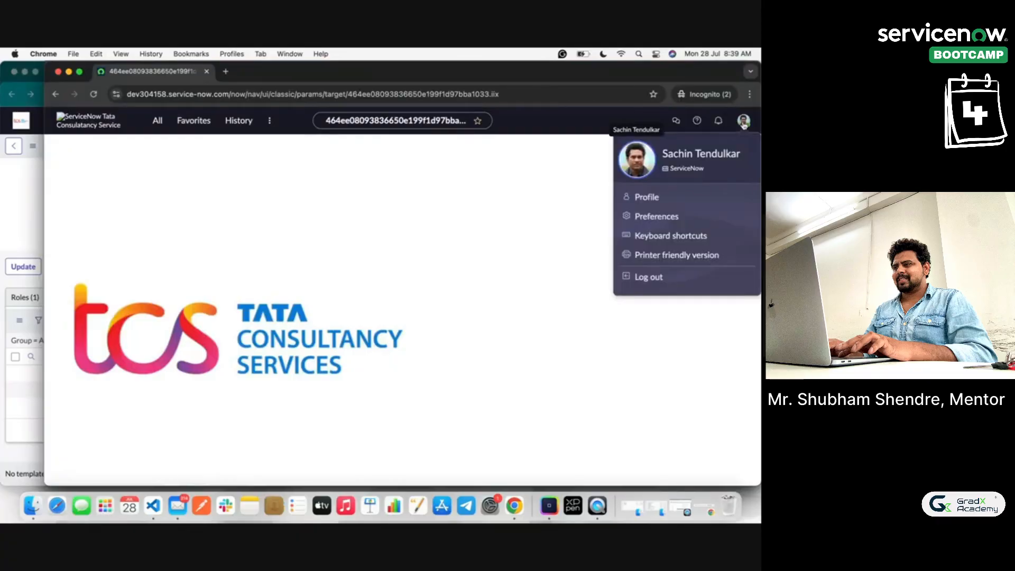
left_click(650, 277)
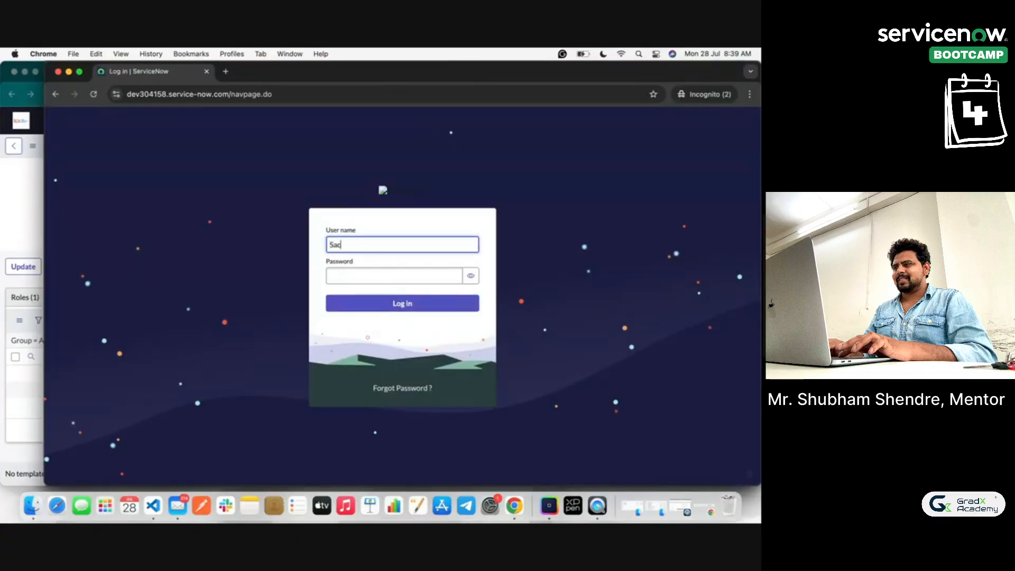
left_click(378, 272)
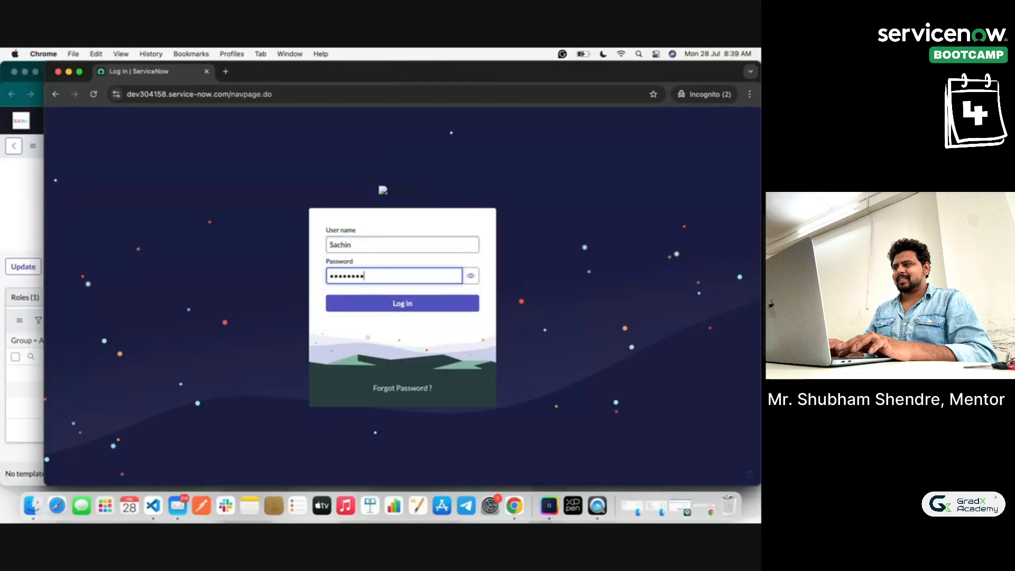
type("Newpass@1")
left_click(471, 276)
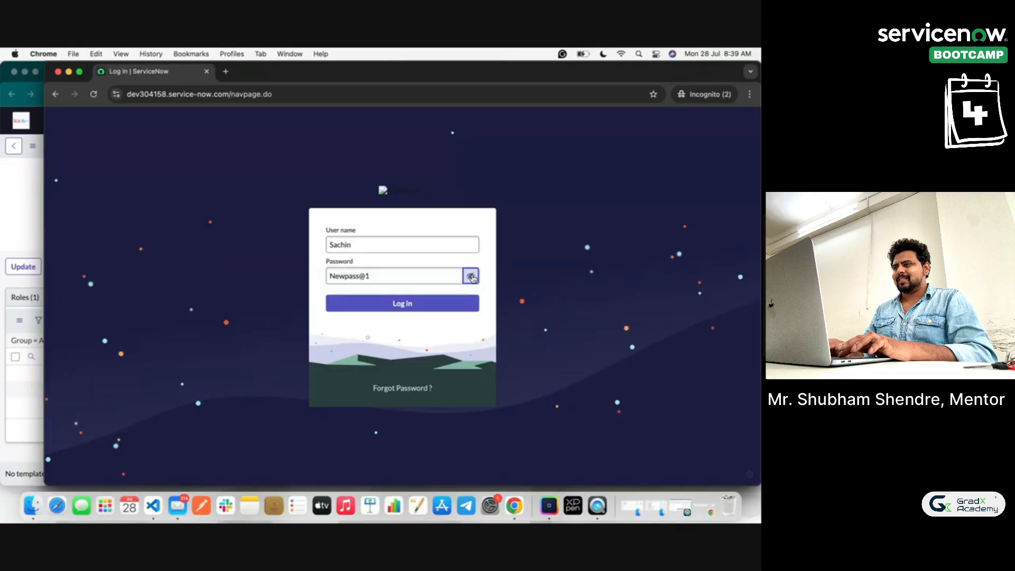
left_click(399, 304)
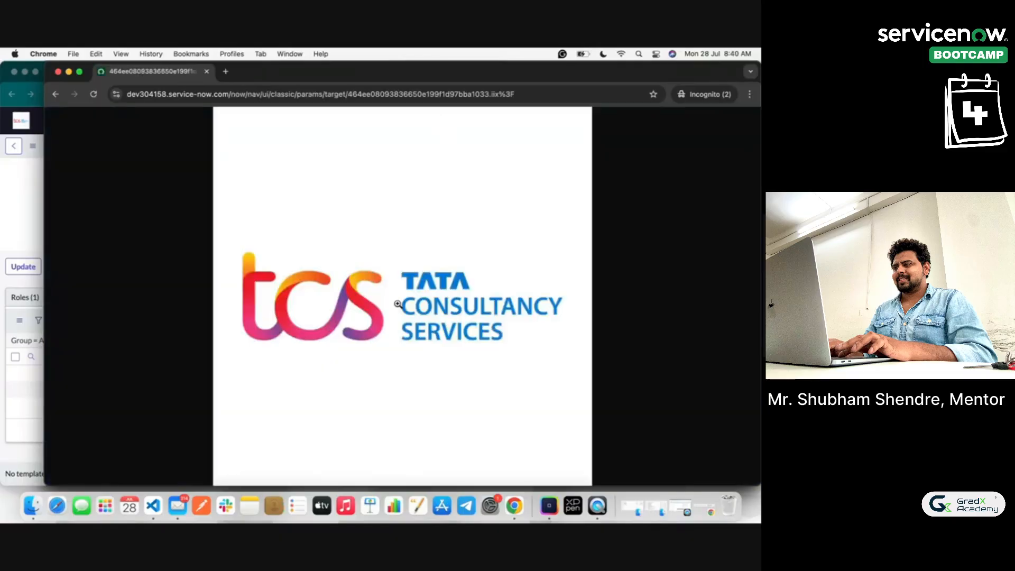
Step: Check the member's home page, account menu and 'users' navigator results for new admin access
left_click(56, 94)
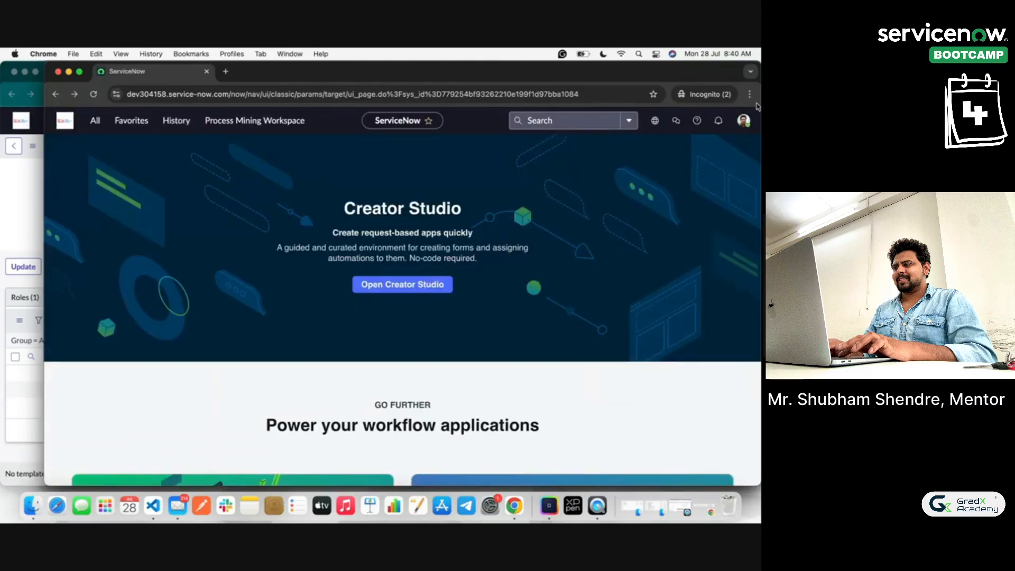
left_click(744, 121)
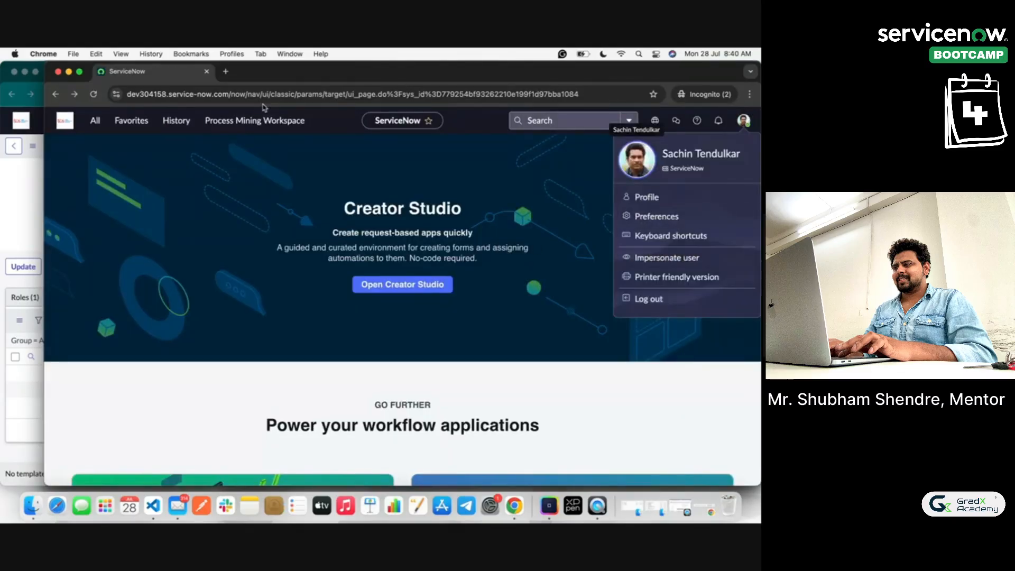
left_click(95, 121)
type("user")
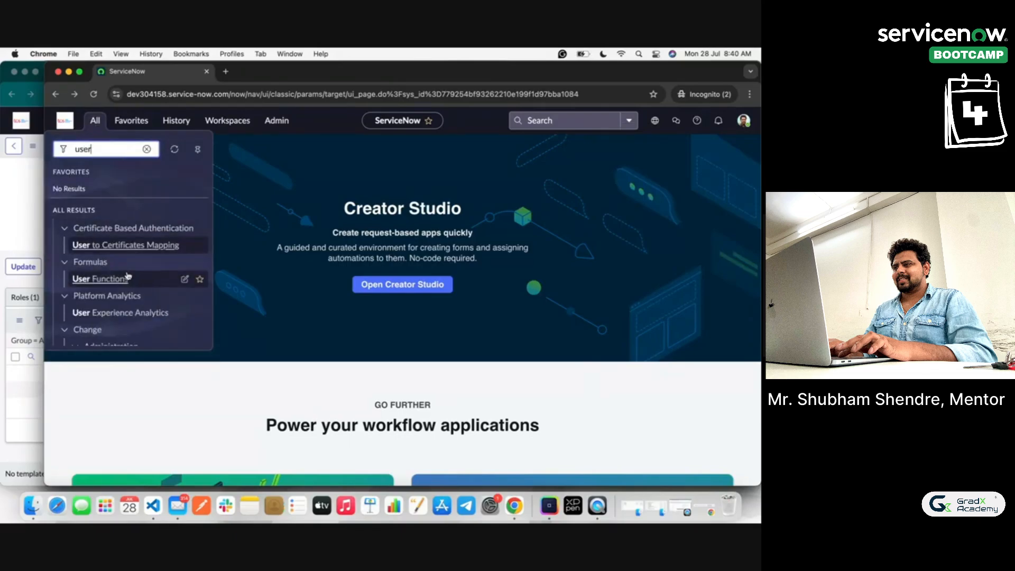
type("s")
scroll(98, 281, "down", 10)
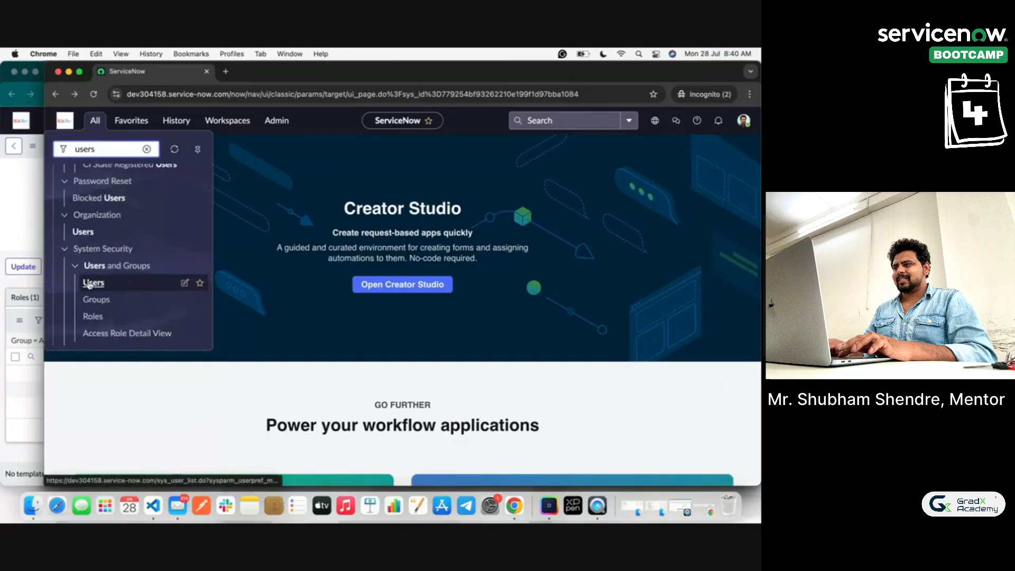
left_click(258, 259)
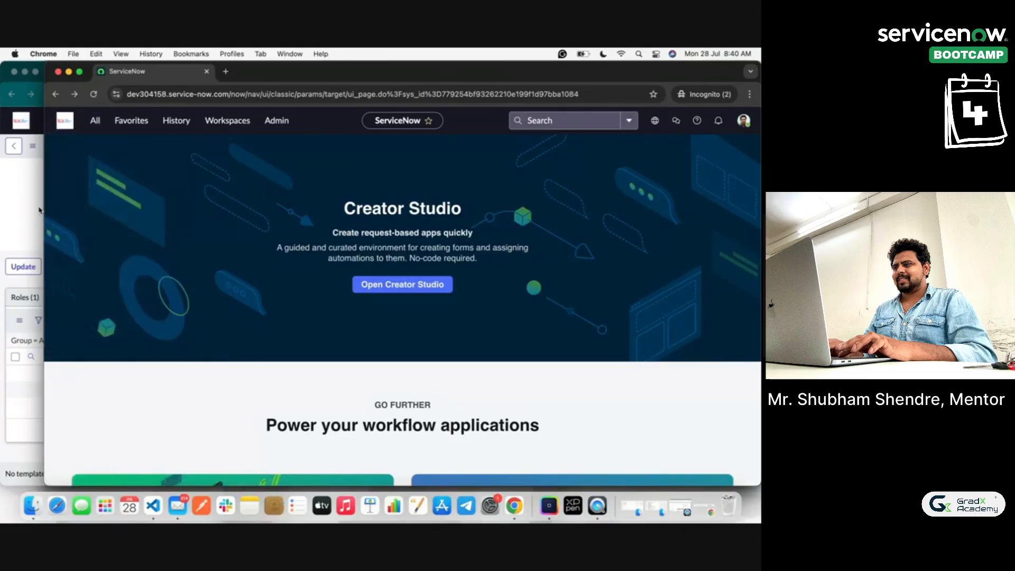
left_click(9, 200)
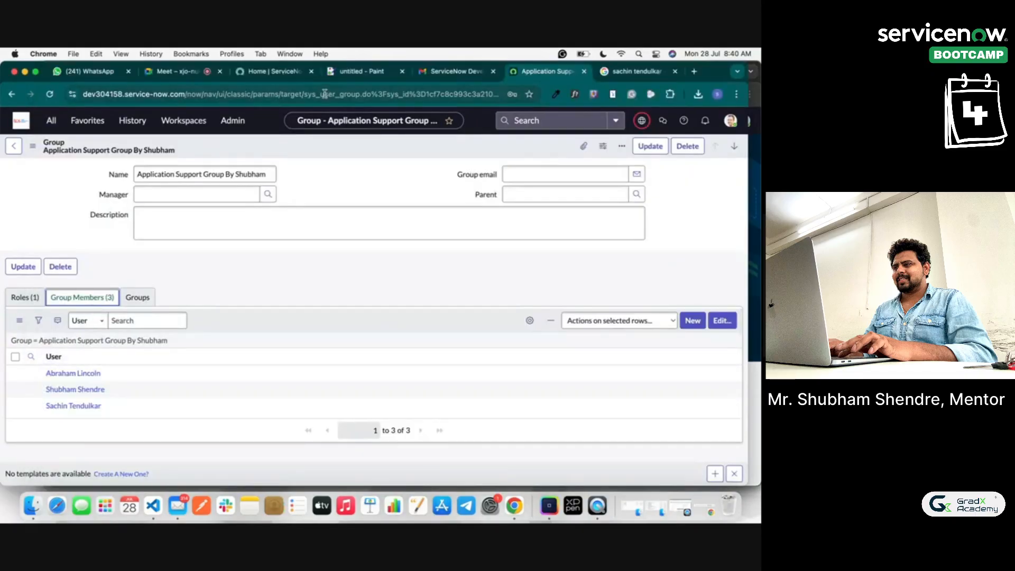
Step: Append '--> All Member will get access to the roles' to the last note line
left_click(360, 76)
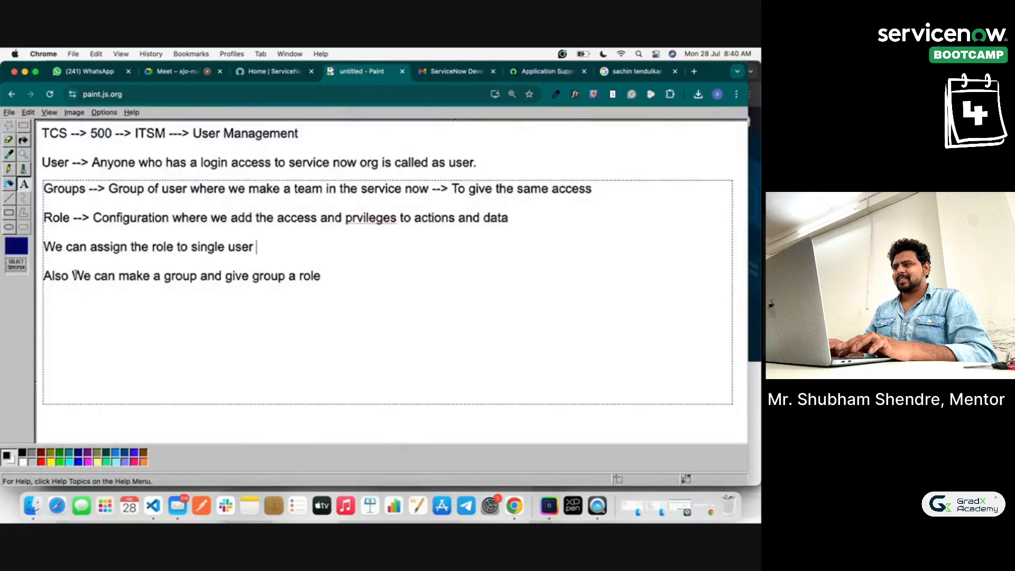
left_click_drag(72, 276, 326, 286)
left_click(201, 276)
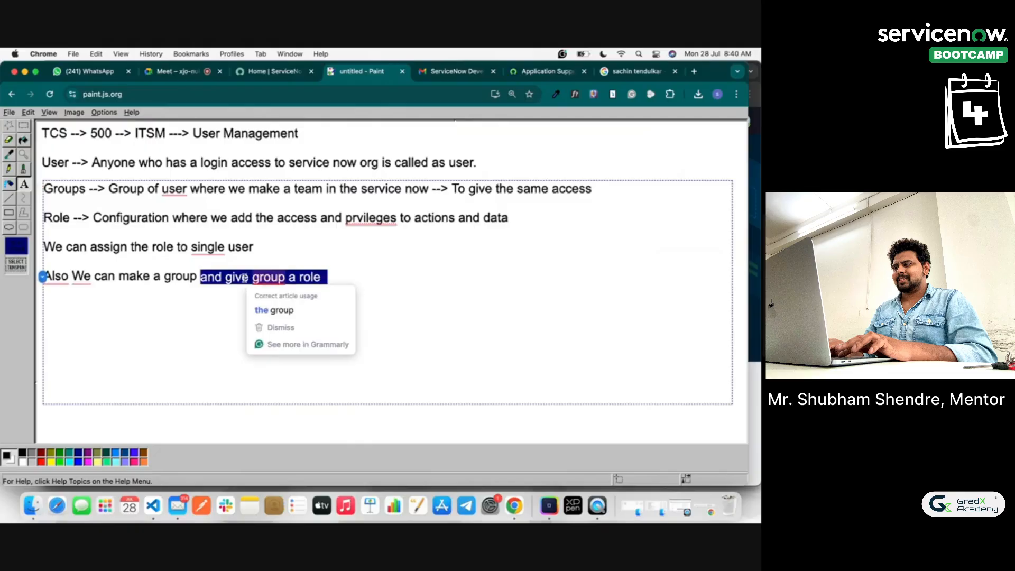
left_click(354, 279)
type("--")
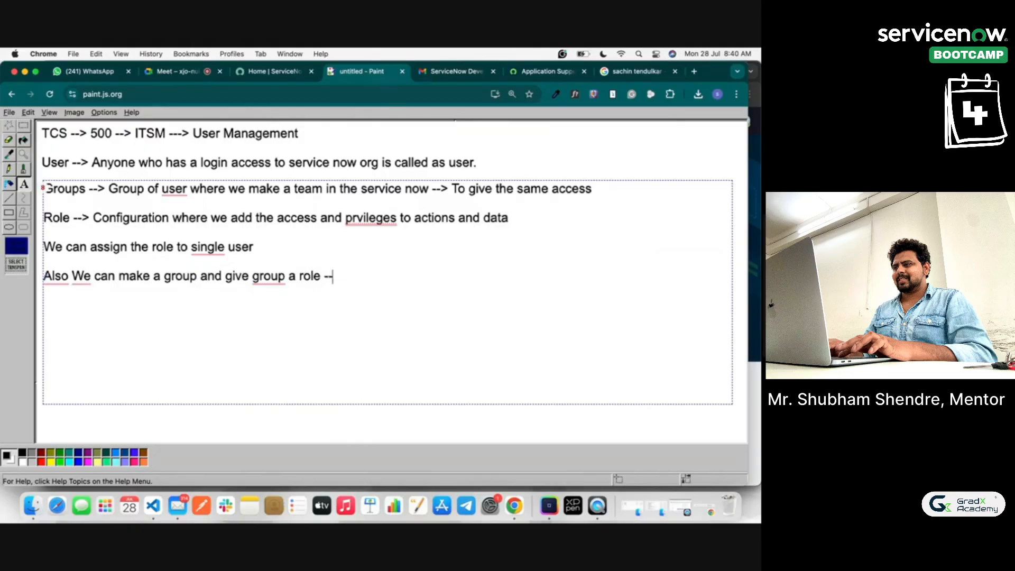
type("> All Memebe")
type("r")
key("BackSpace")
key("BackSpace")
key("BackSpace")
key("BackSpace")
type("be")
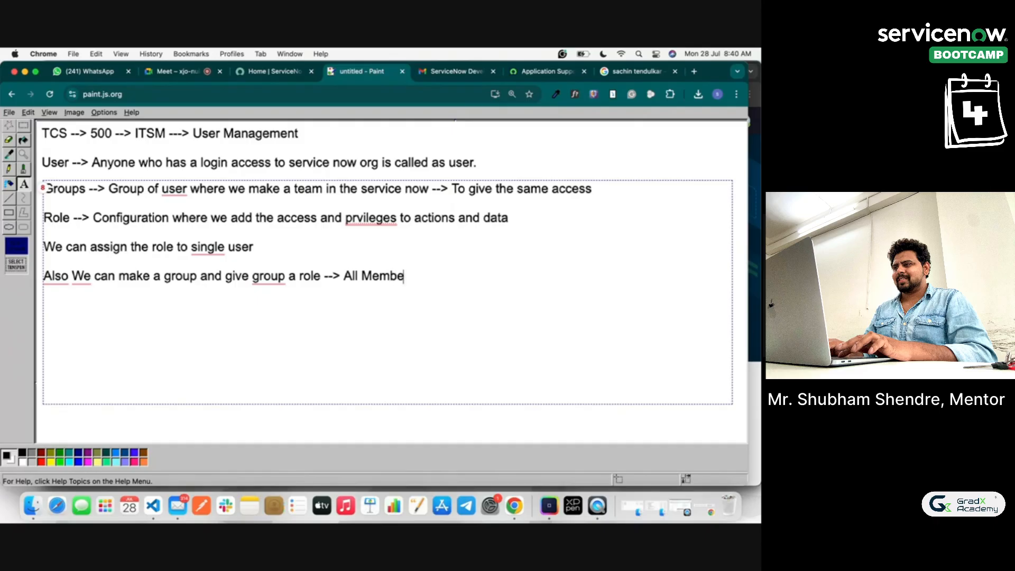
type("r will get access ")
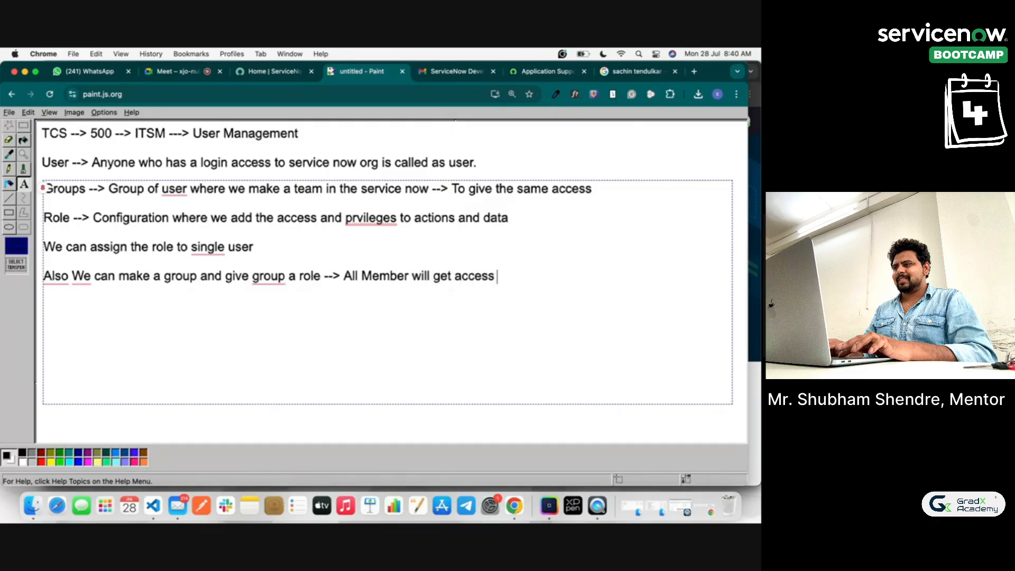
type("to the roles")
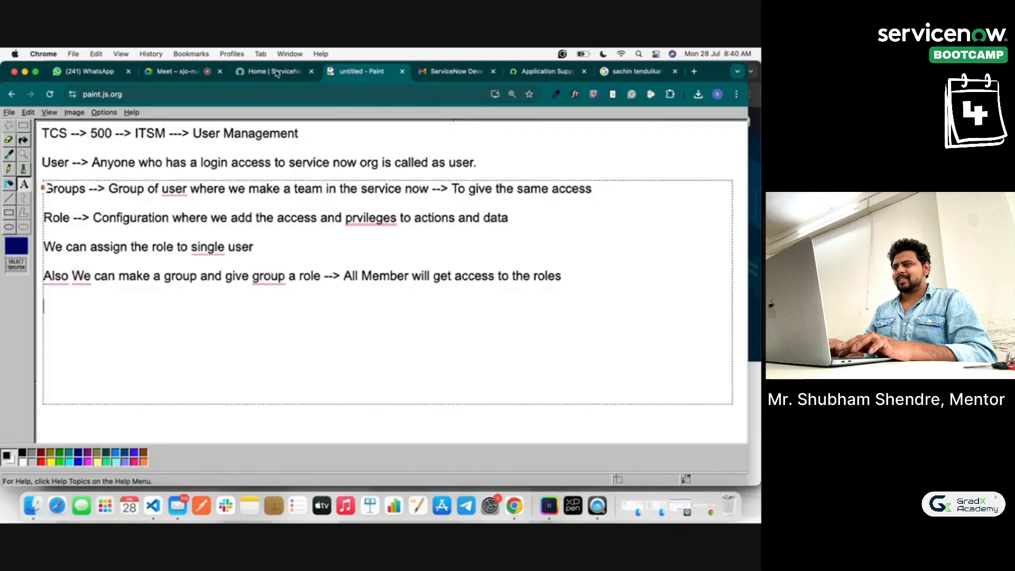
left_click(544, 71)
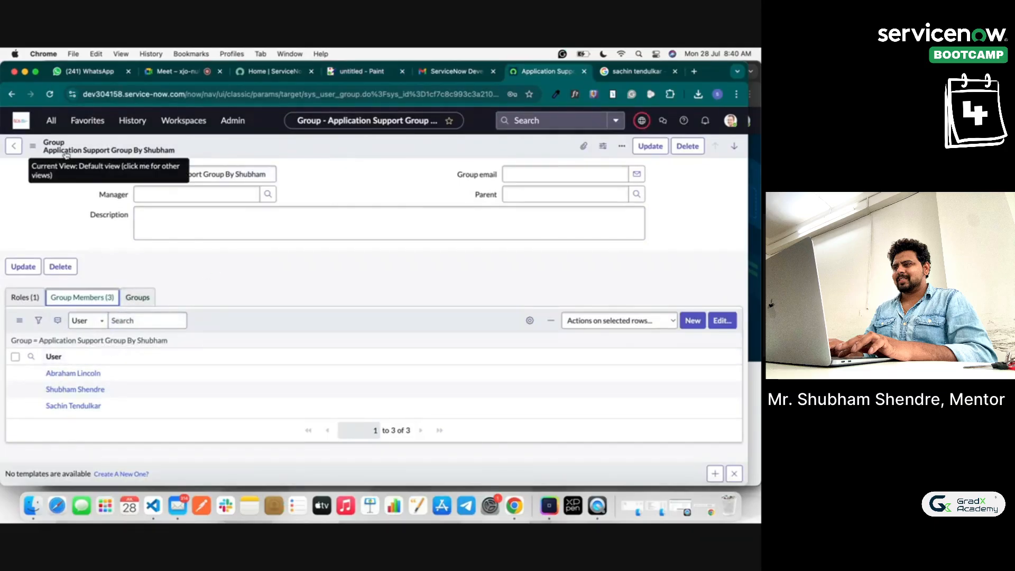
Step: Review the group's child groups, then adjust its admin role in the roles editor and save
left_click(138, 299)
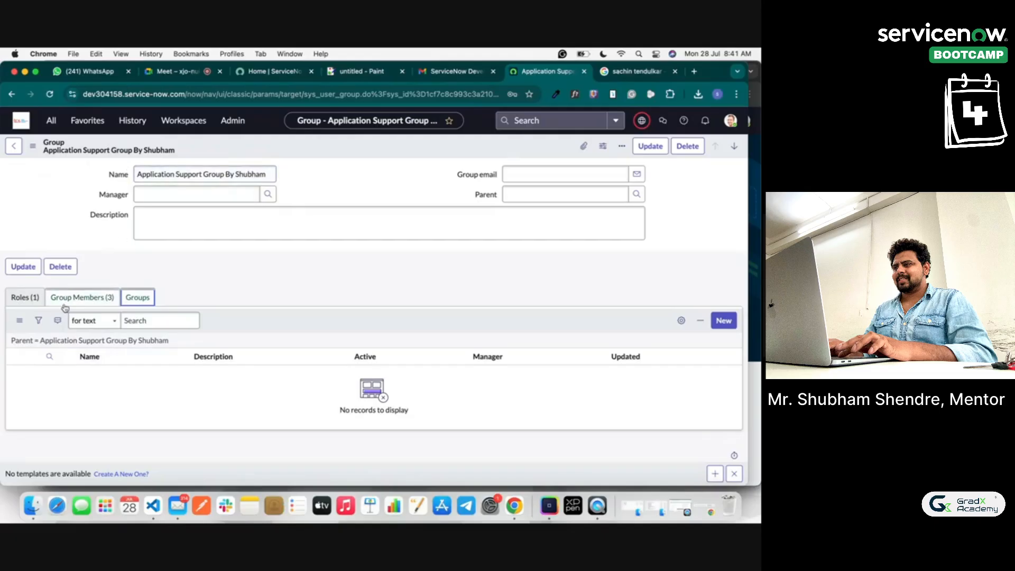
left_click(30, 306)
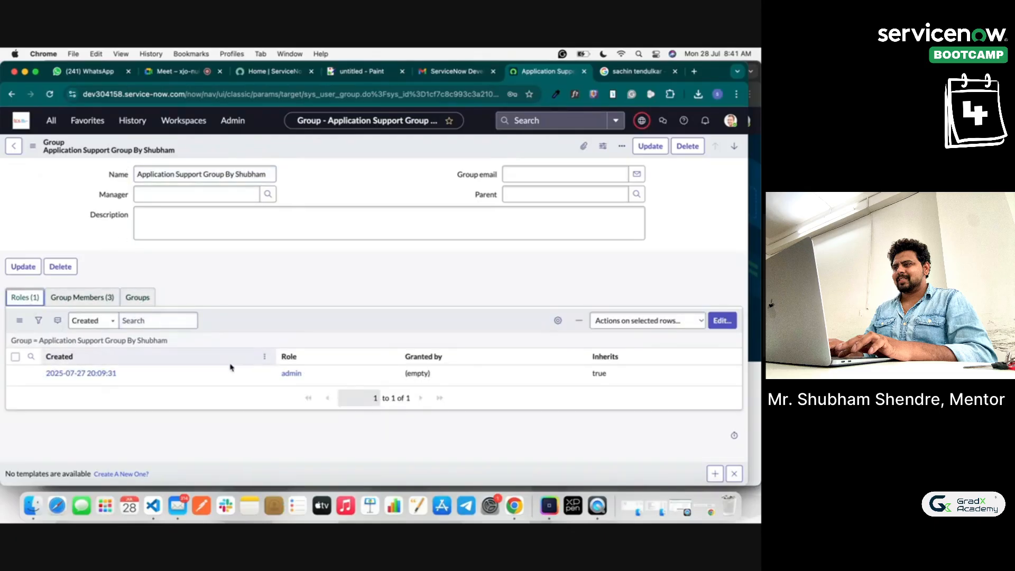
left_click(735, 321)
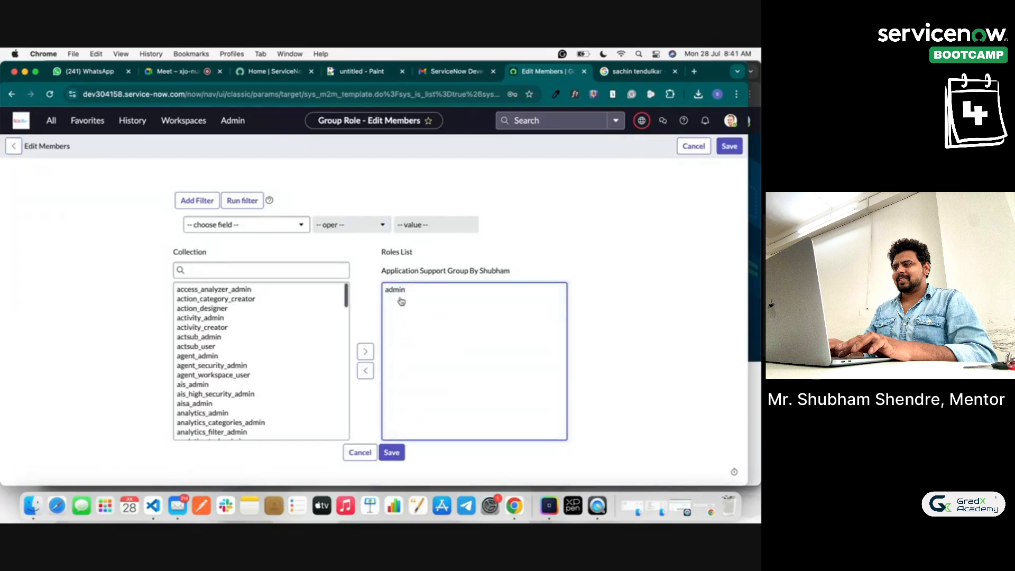
left_click(401, 291)
left_click(365, 370)
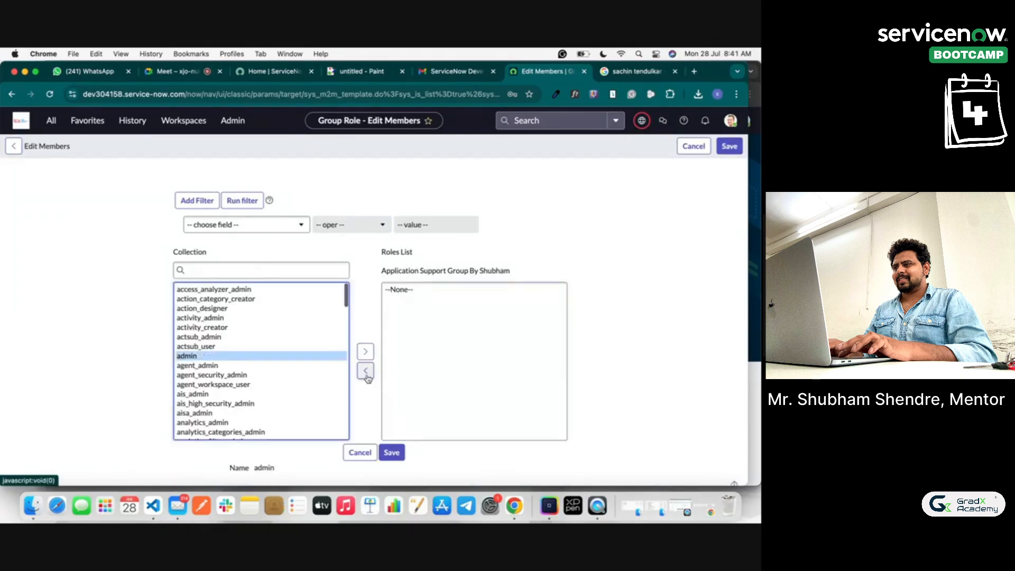
left_click(389, 454)
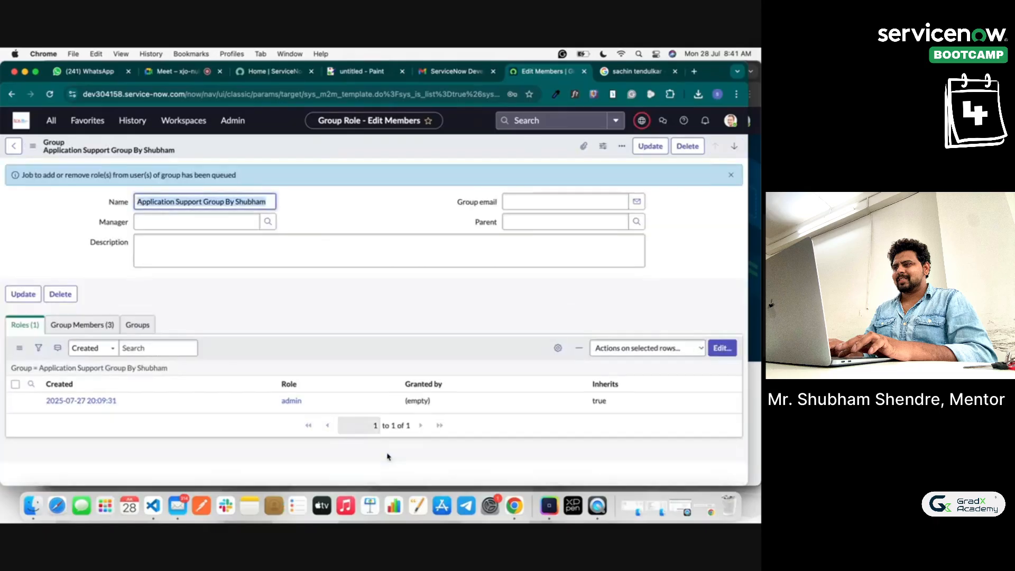
Step: Save the group from the header menu and start a new group record
right_click(57, 144)
left_click(47, 151)
right_click(38, 151)
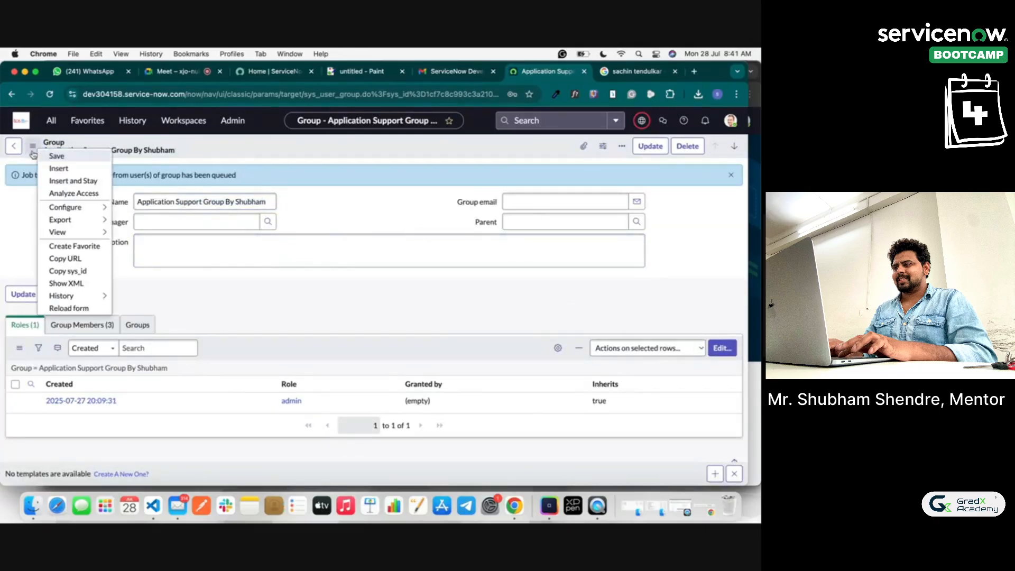
left_click(41, 155)
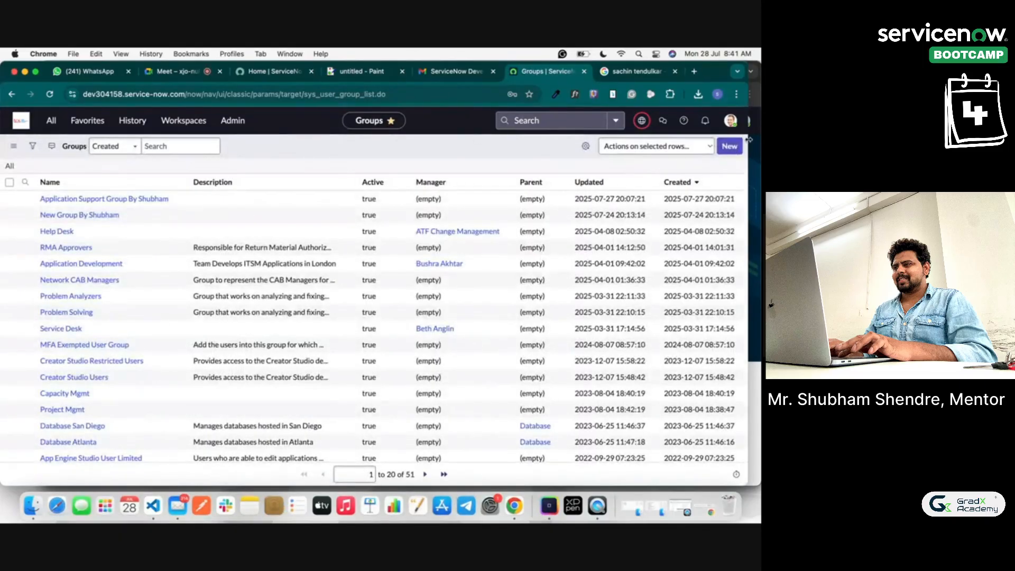
left_click(729, 146)
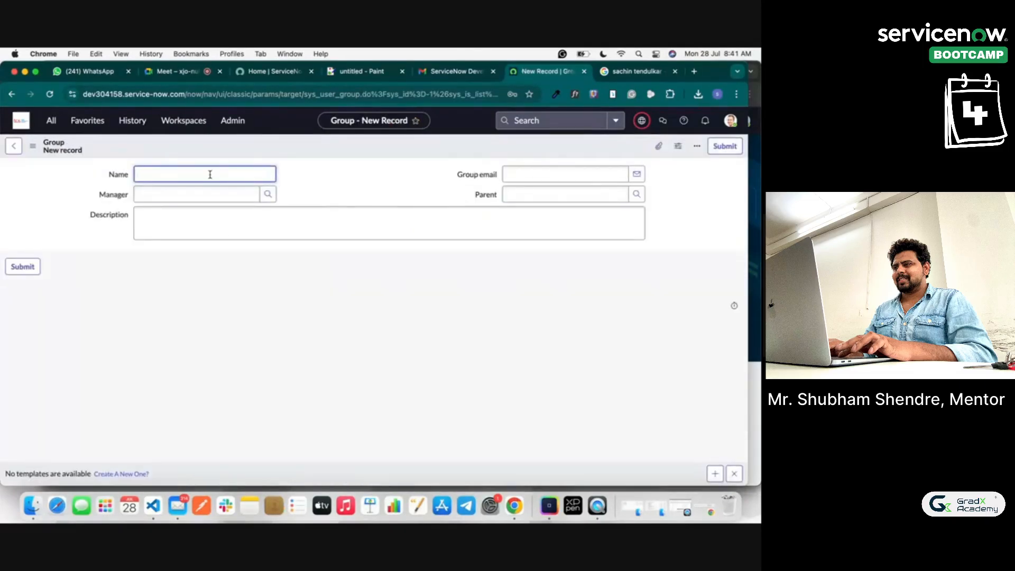
Step: Name the new group 'Demo SubGroup 1' with parent Application Support Group By Shubham
type("Dem")
left_click(637, 194)
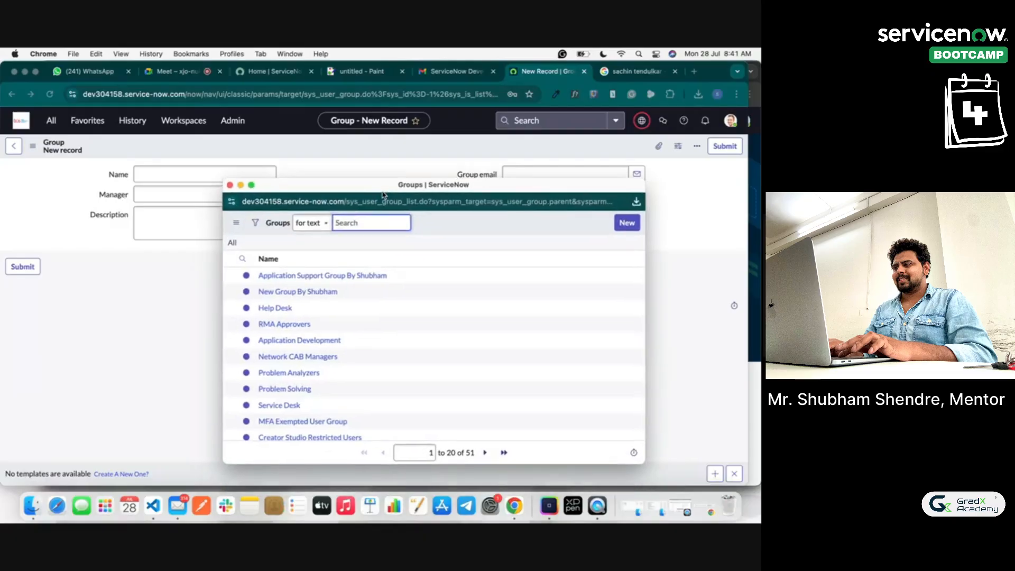
left_click(372, 274)
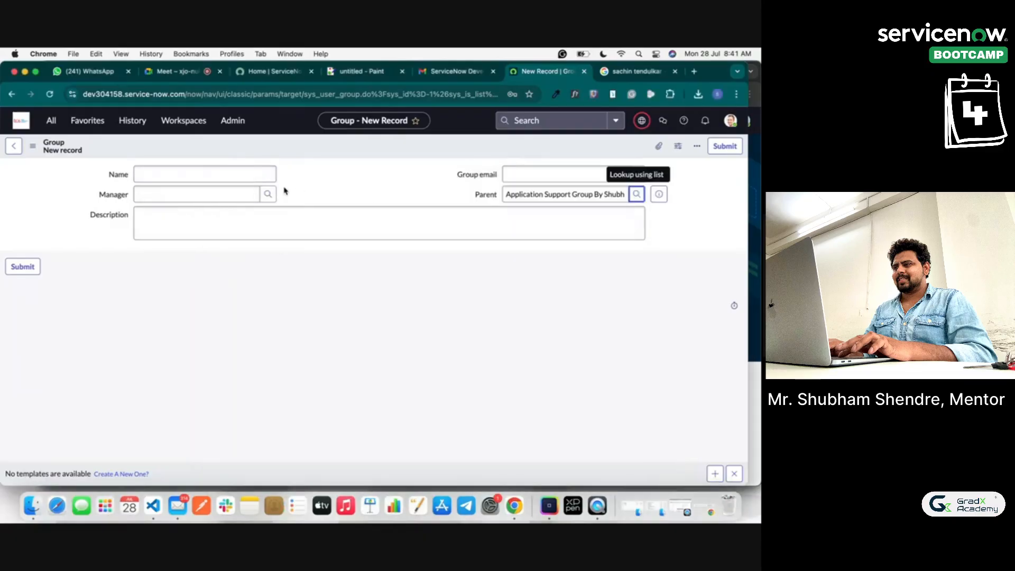
left_click(190, 178)
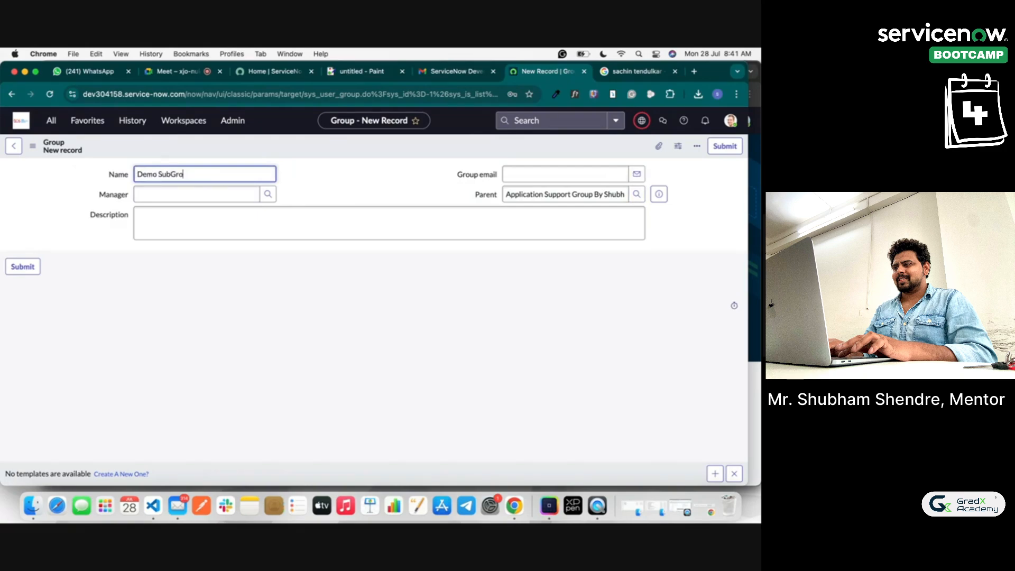
left_click(347, 186)
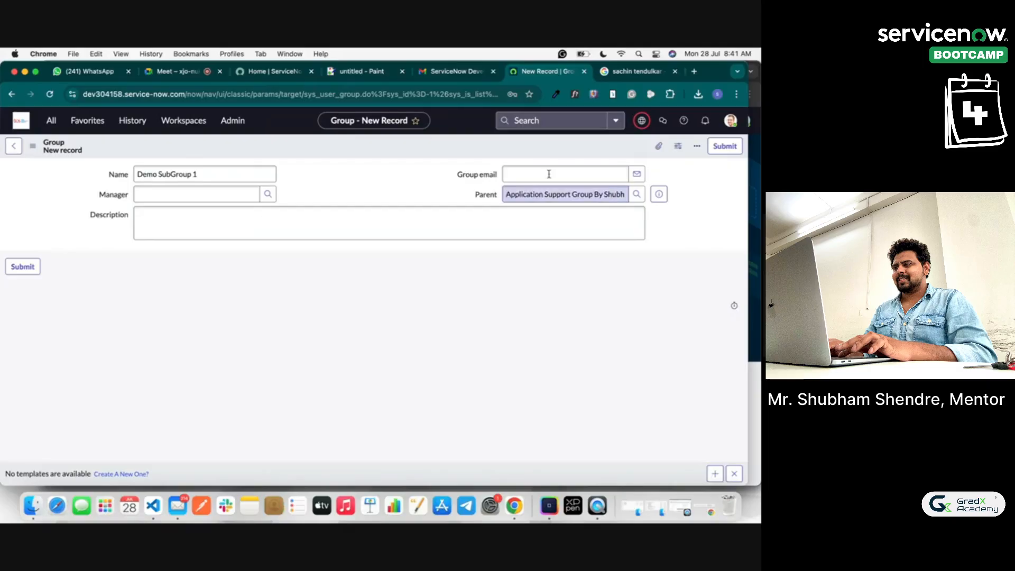
left_click(361, 72)
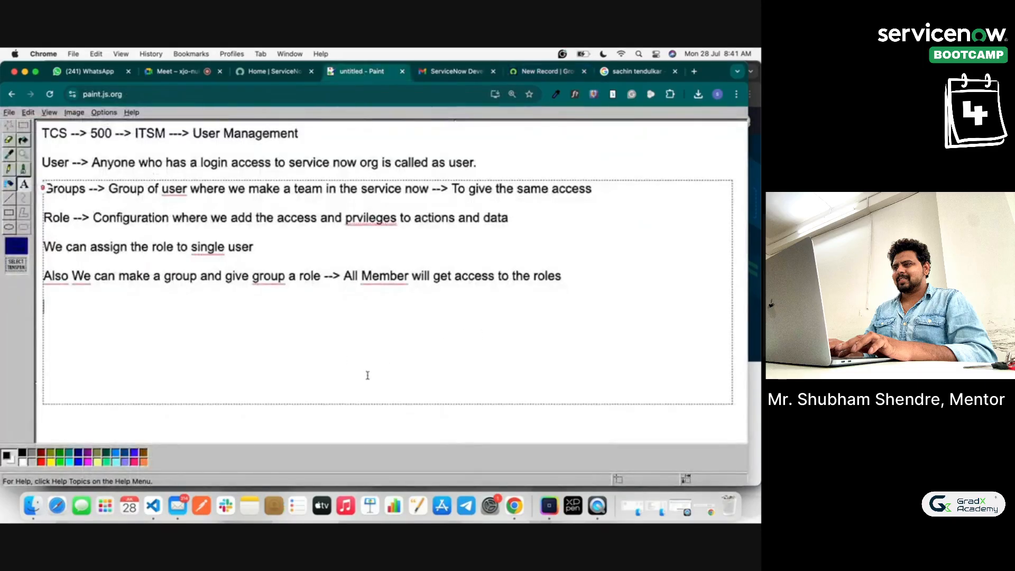
Step: Start a red note reading 'Application Support Group By Shubham --->'
left_click(157, 439)
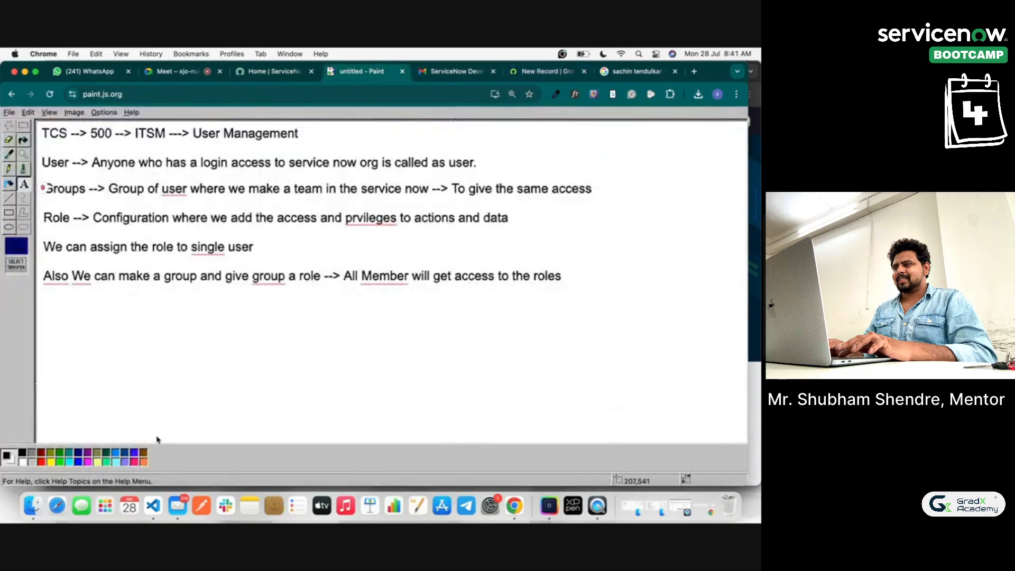
left_click(40, 462)
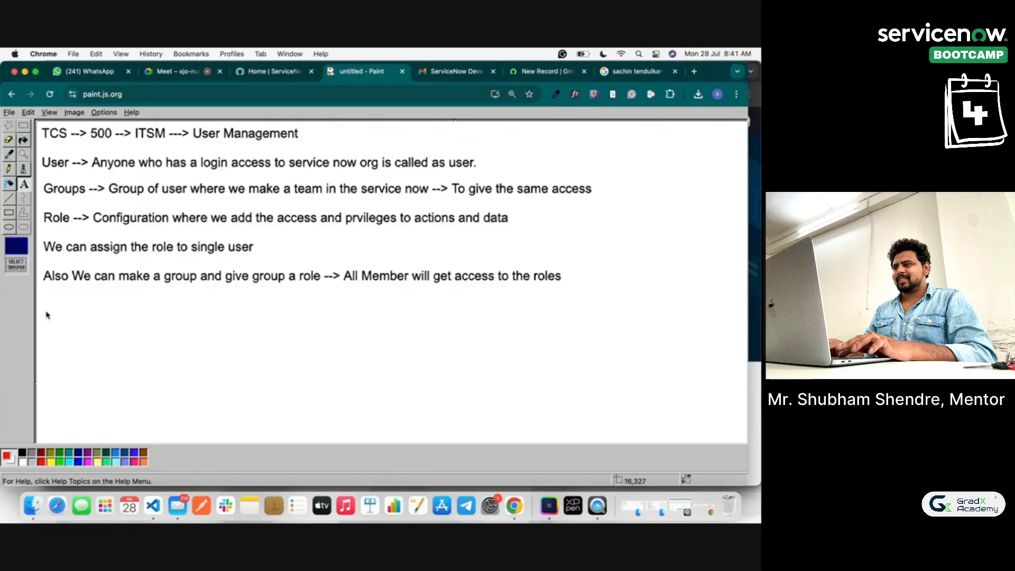
left_click_drag(46, 312, 717, 439)
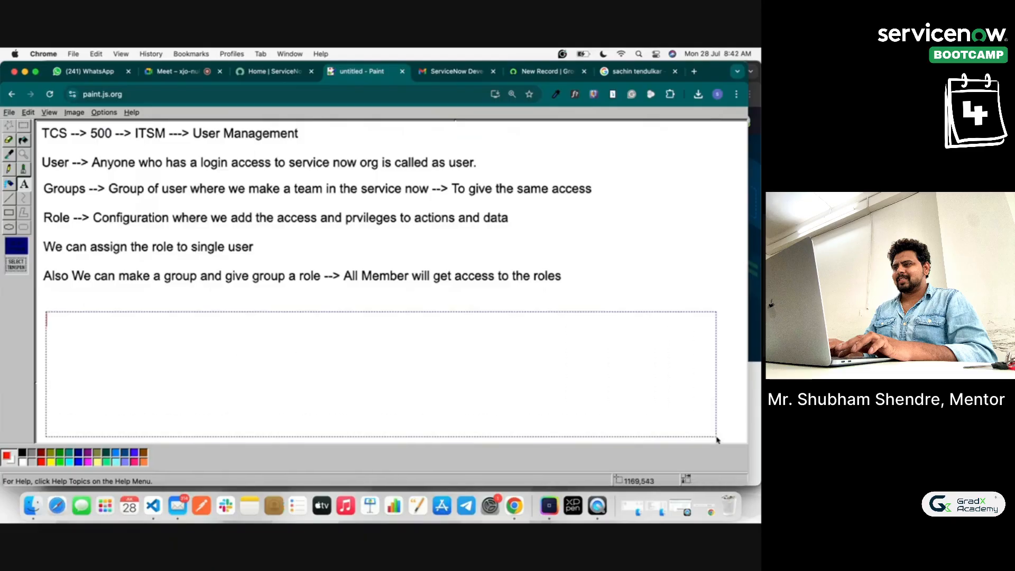
type("Applicari")
key("BackSpace")
key("BackSpace")
type("tion Support")
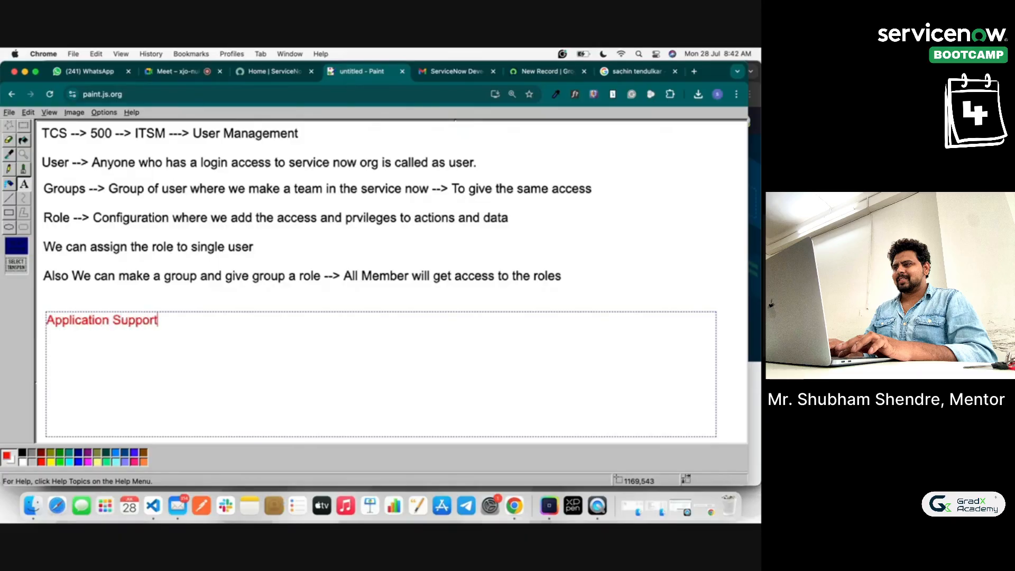
type(" Group By Shubham ")
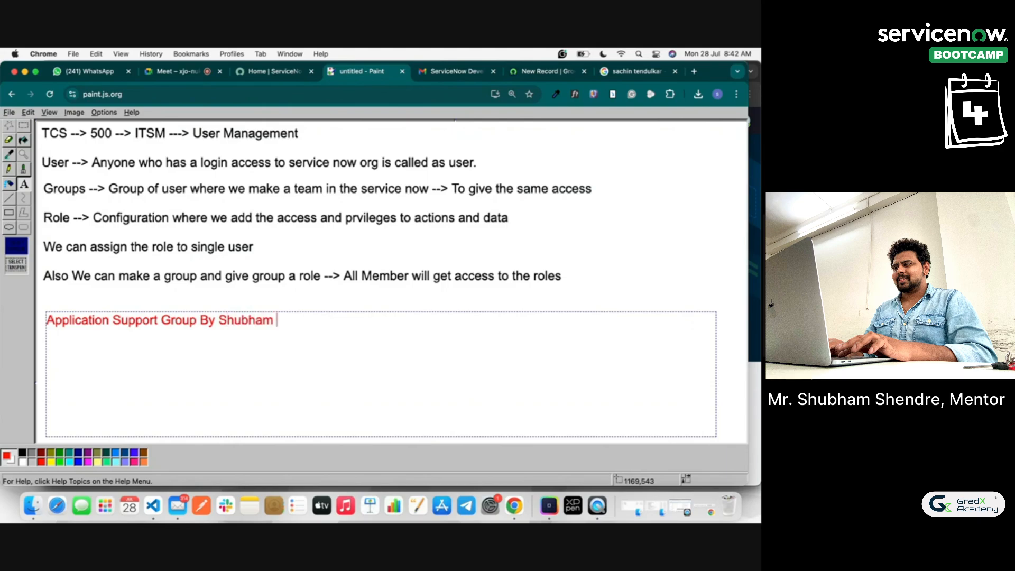
type("--->")
Step: List Demo SubGroup 1, Demo SubGroup2 and Demo SubGroup 3 under the group in the note
left_click(542, 72)
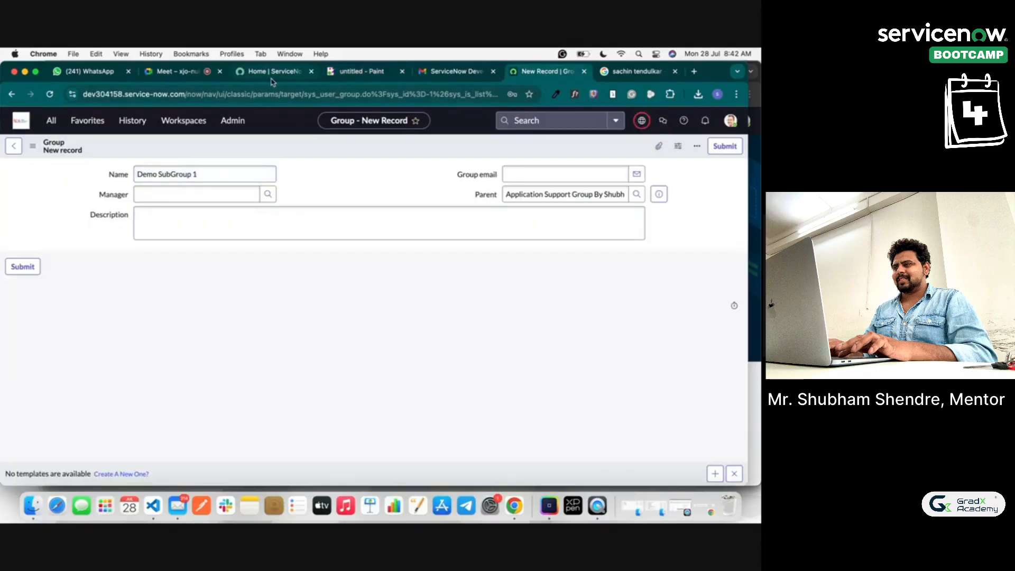
left_click(351, 72)
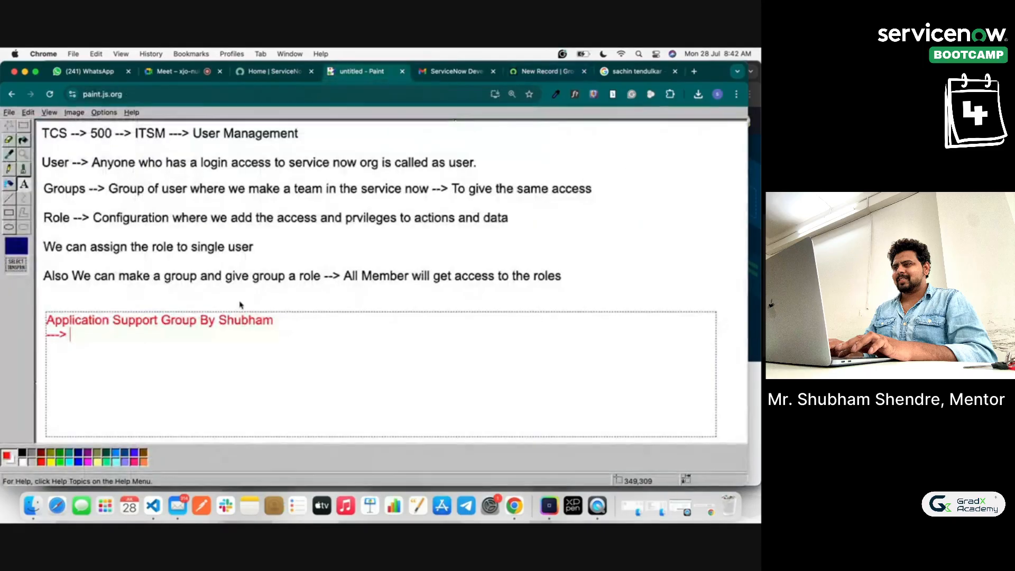
type("Demo SubGroup 1")
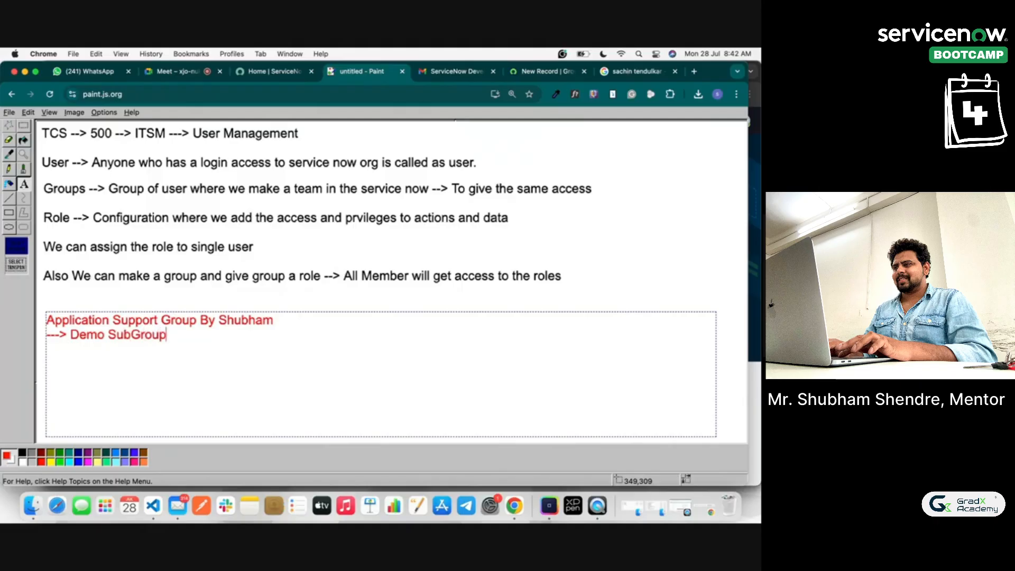
key("BackSpace")
key("BackSpace")
type("---> Demo")
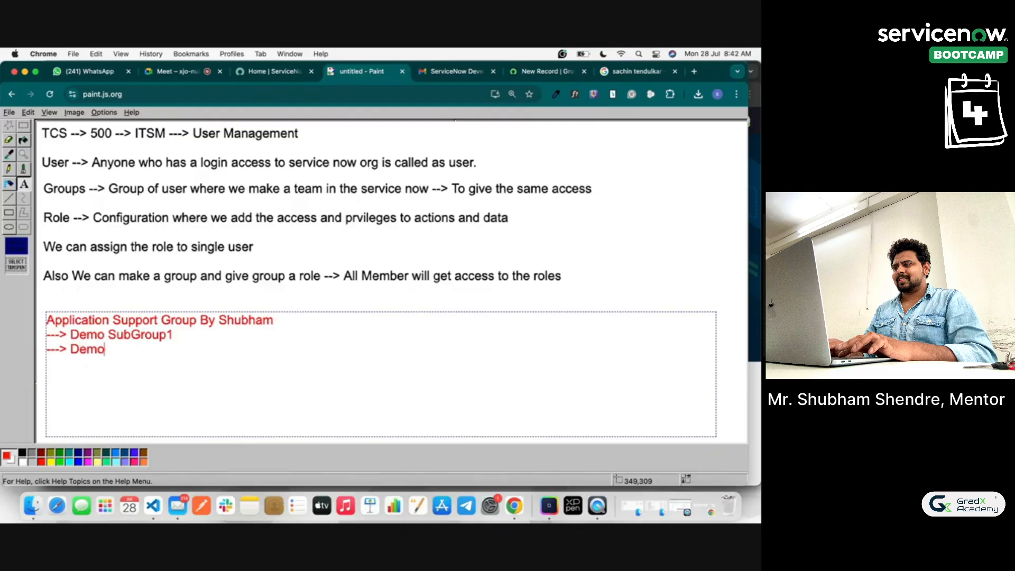
type(" SubGroup2")
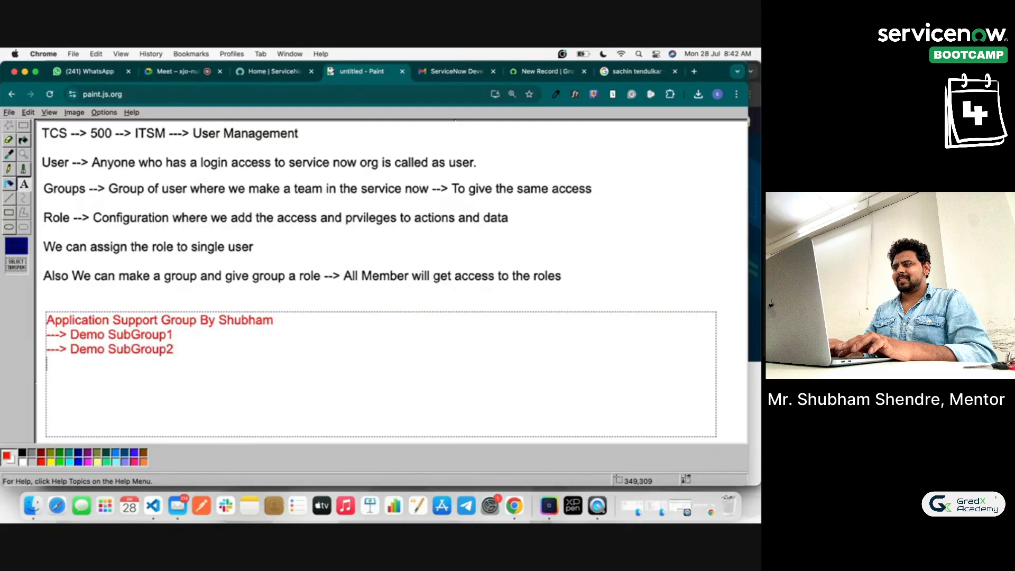
type("-> Demo Sub")
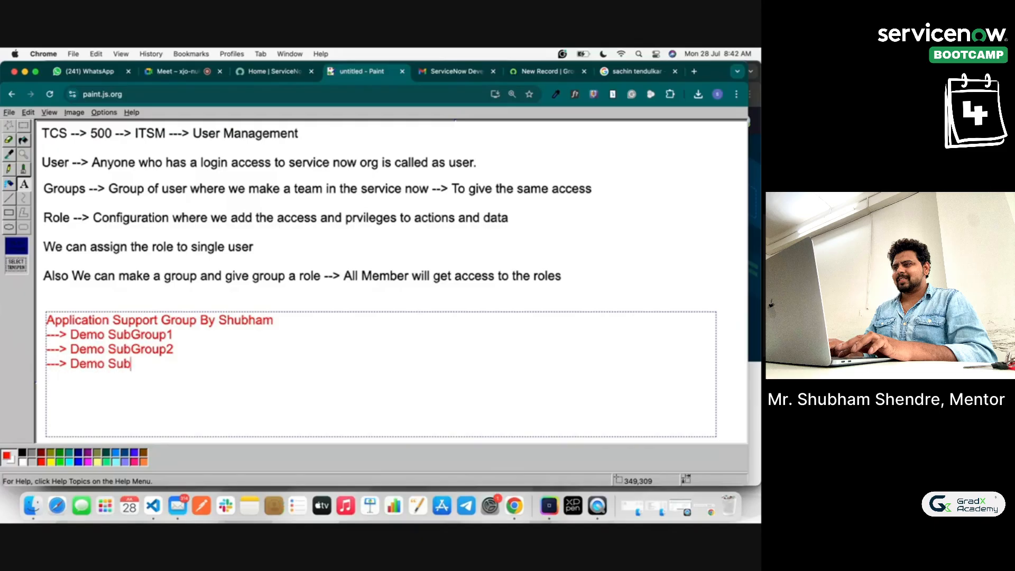
type("Group 3")
Step: Save Demo SubGroup 1, then create Demo Subgroup 2 with parent Application Support Group By Shubham
left_click(545, 71)
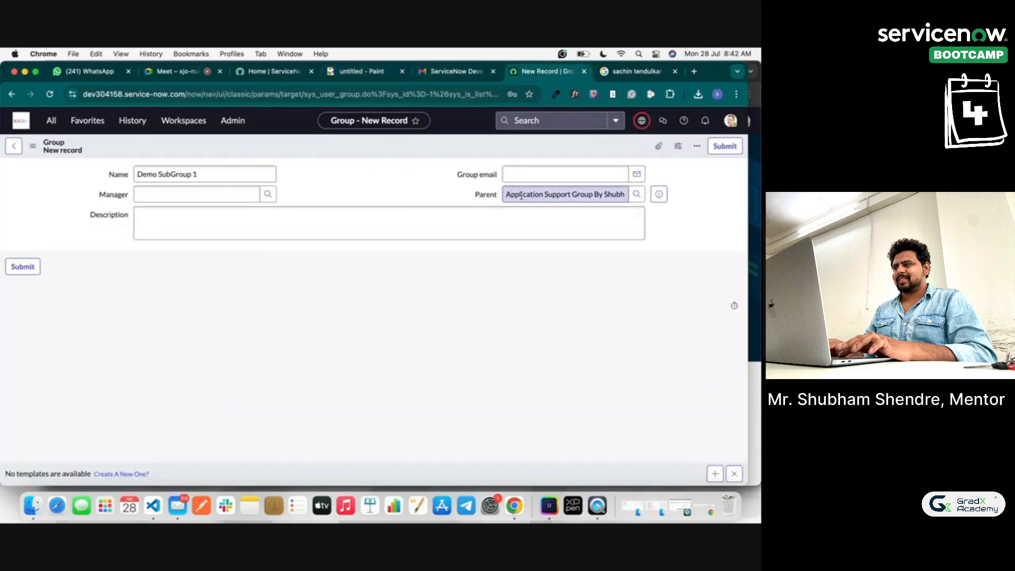
left_click(26, 268)
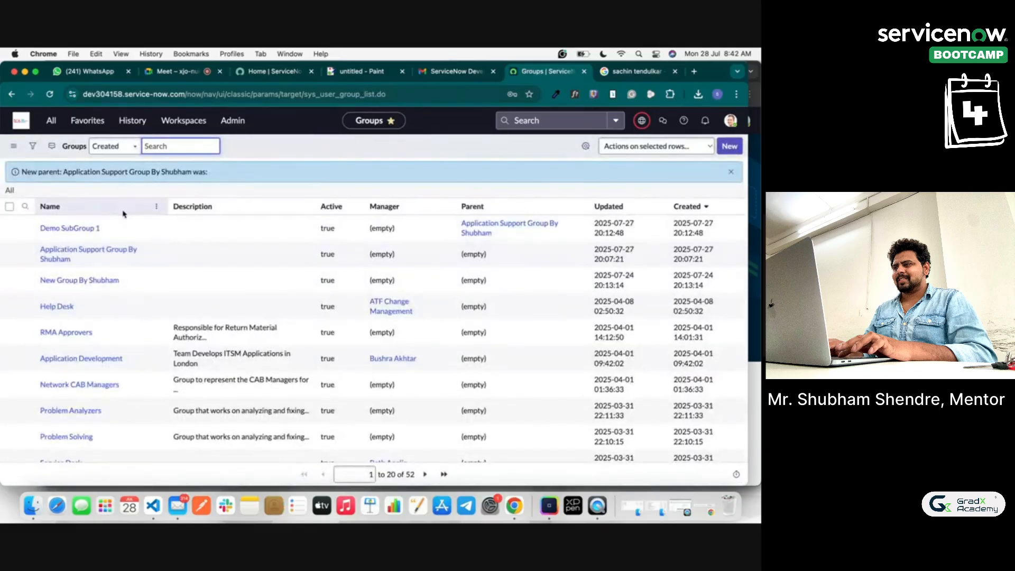
left_click(729, 146)
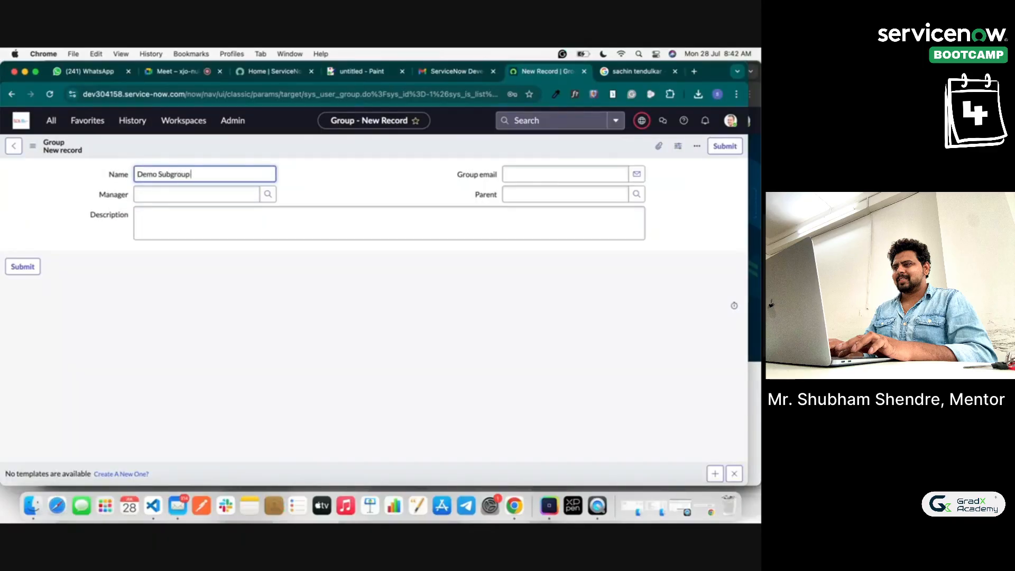
left_click(636, 194)
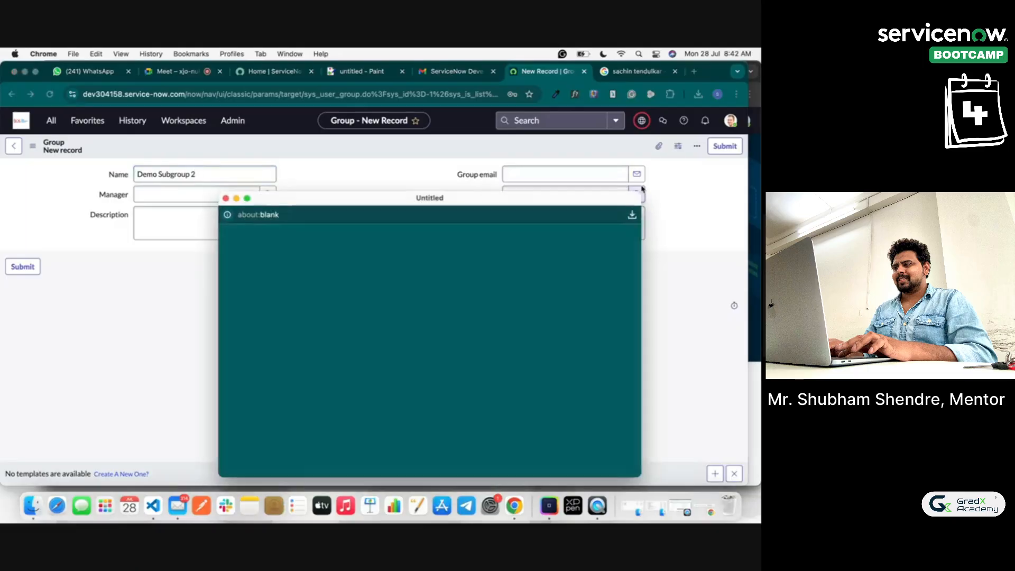
left_click(347, 304)
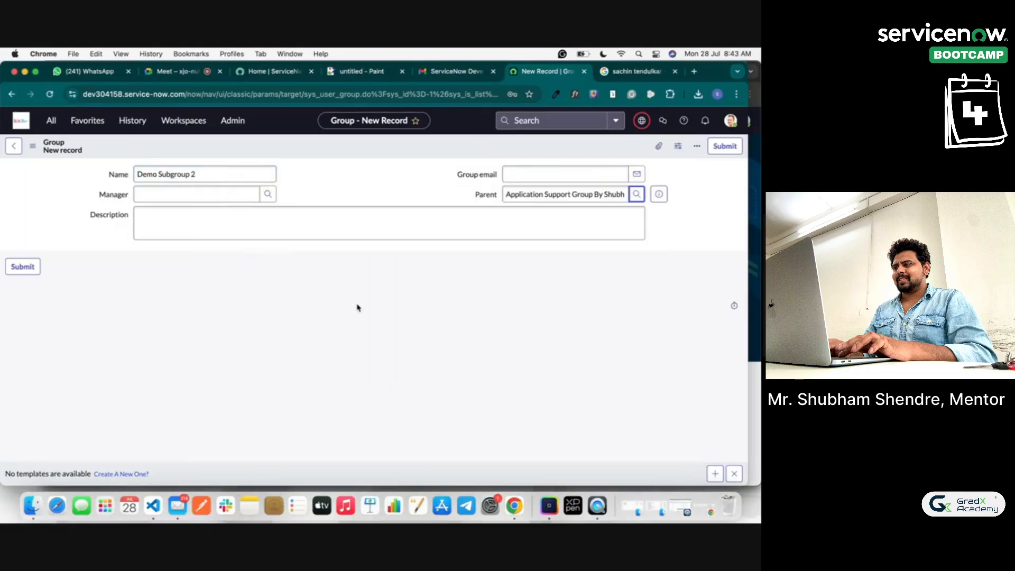
left_click(8, 266)
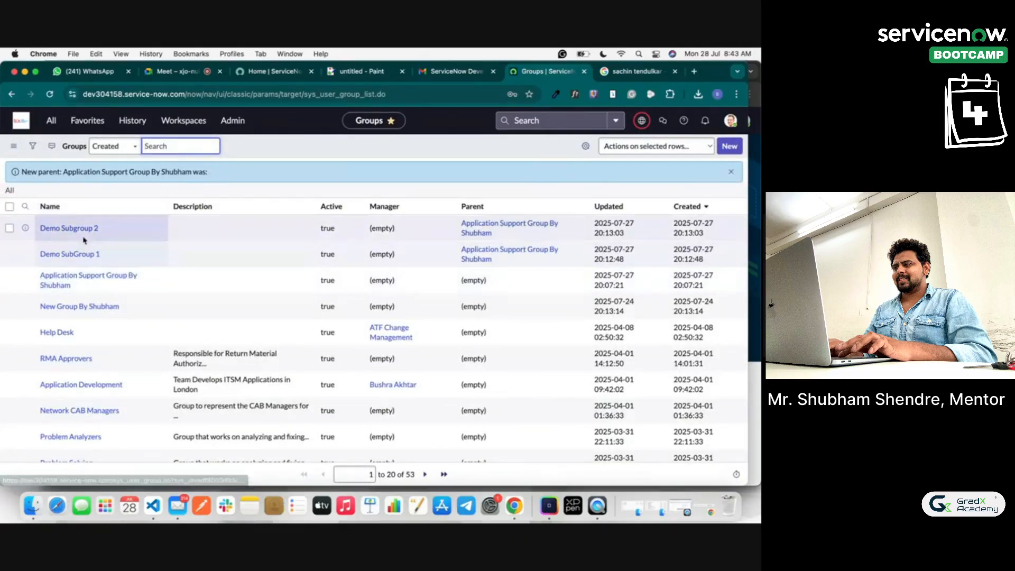
Step: Add Demo Subgroup 3 from the parent group's Groups list, then view the parent's three members
left_click(83, 282)
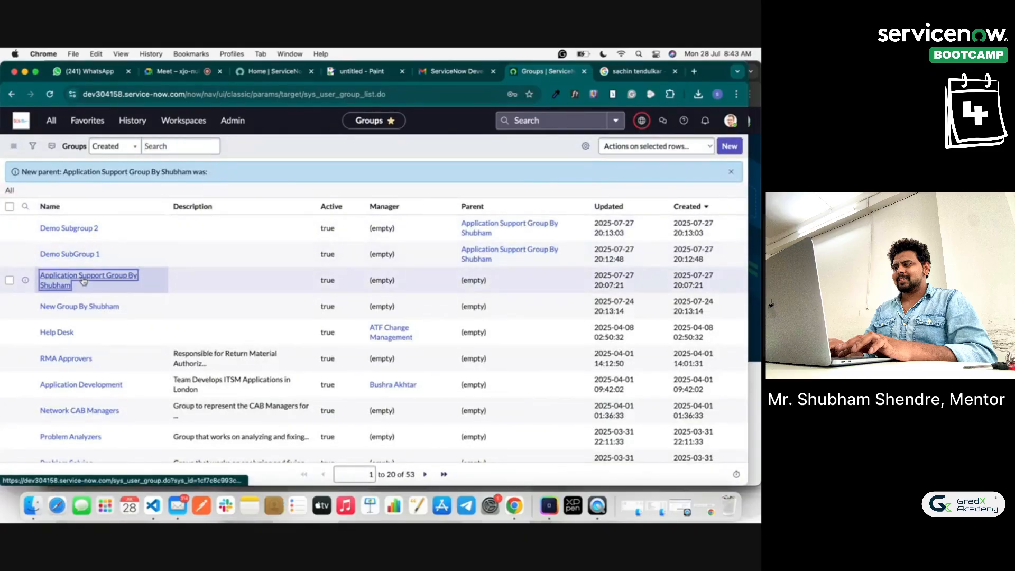
left_click(144, 297)
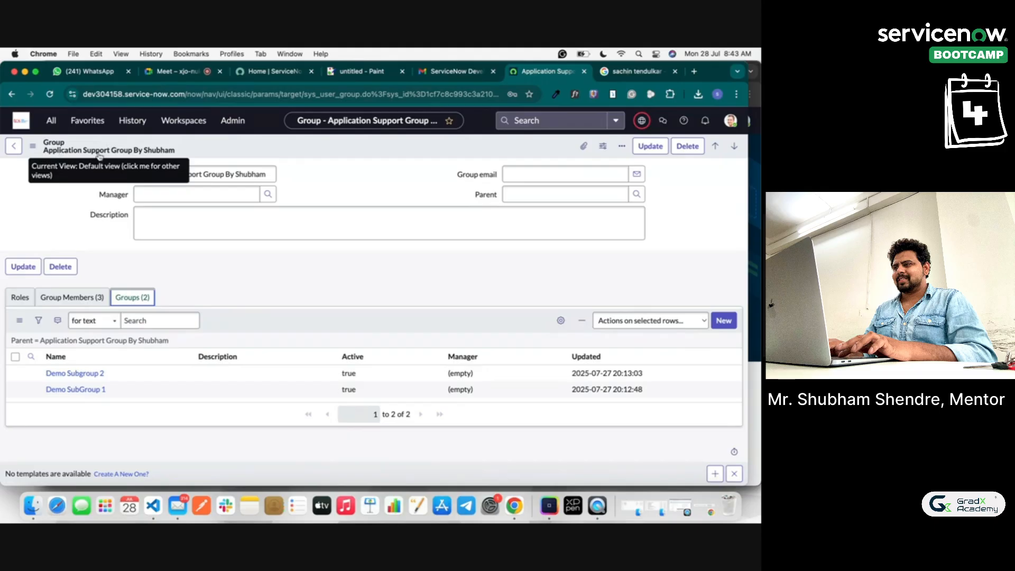
left_click(724, 321)
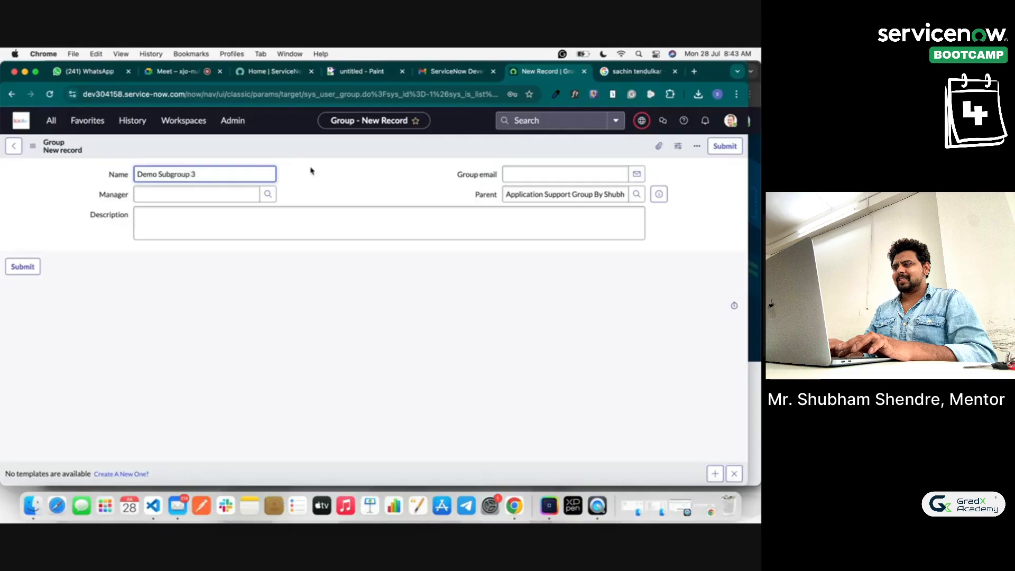
left_click(22, 266)
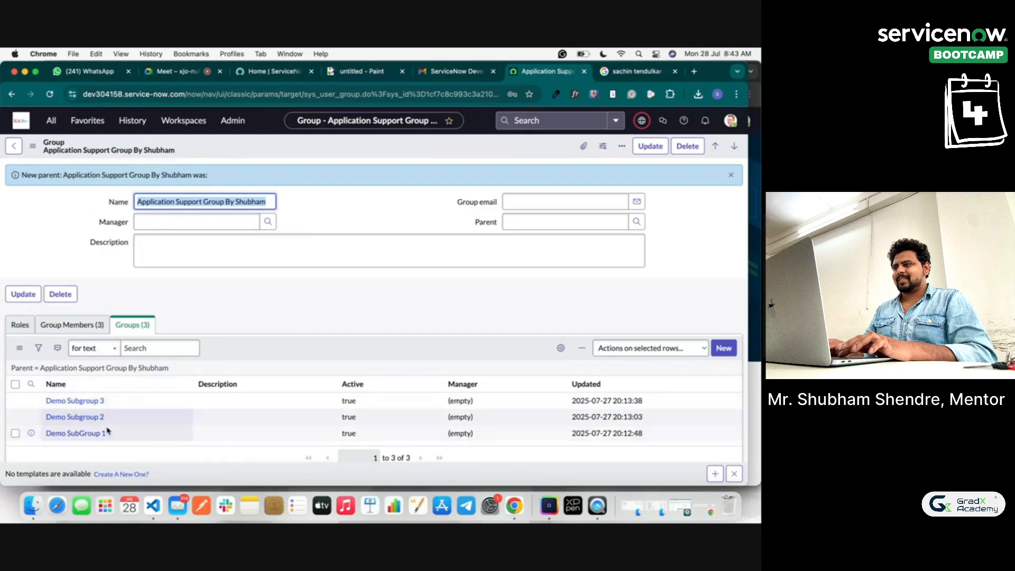
left_click(71, 324)
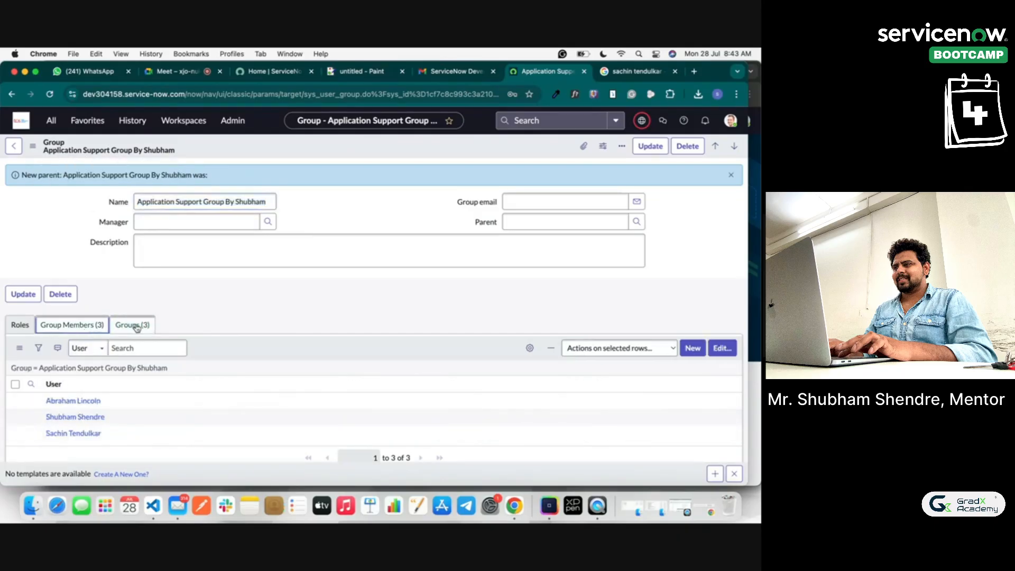
Step: Check the Demo Subgroup 3 record, then return to the parent group's empty Roles list
left_click(135, 325)
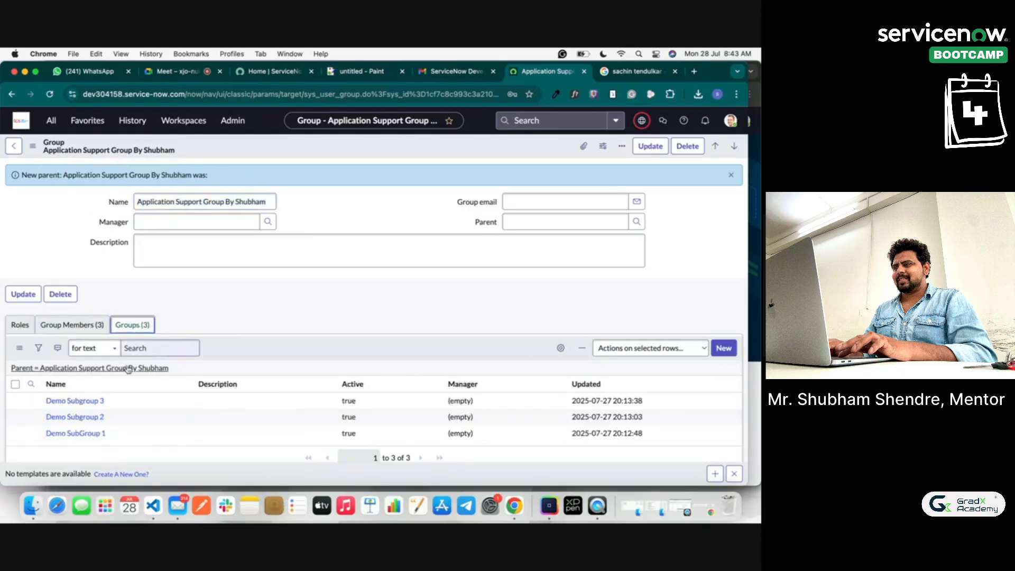
left_click(85, 402)
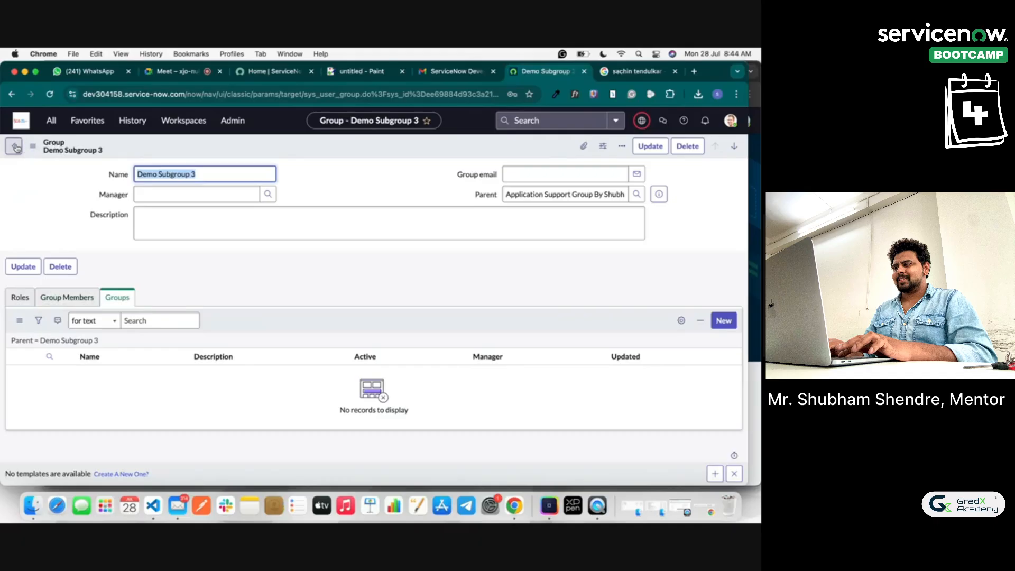
left_click(14, 146)
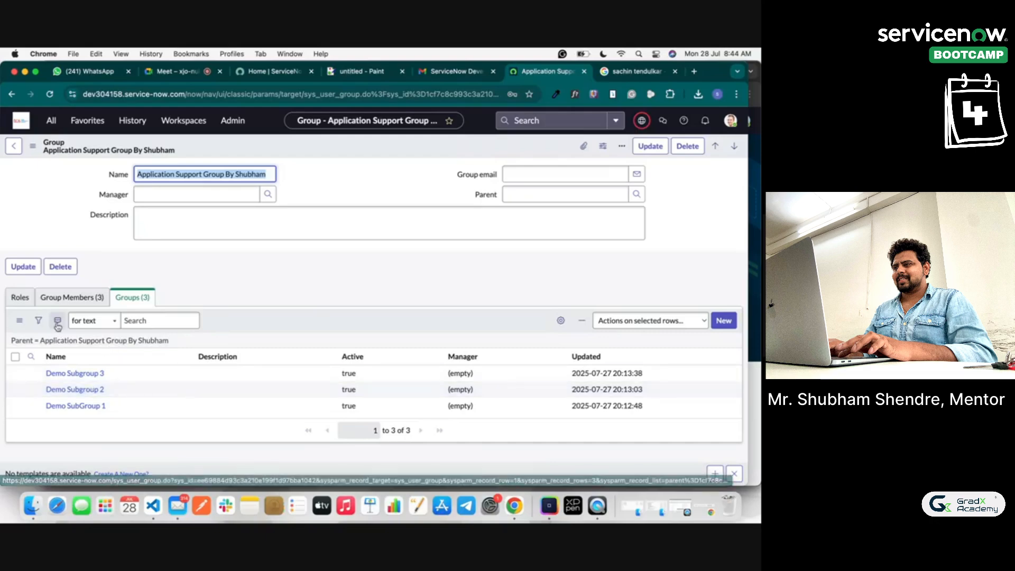
left_click(25, 302)
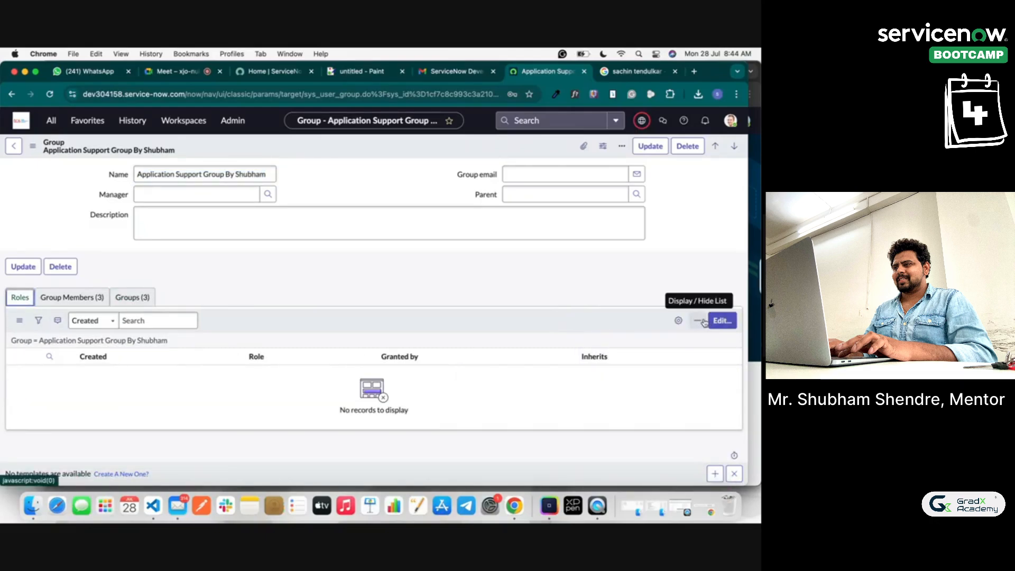
Step: Give Application Support Group By Shubham the admin role, save the record, and open Demo Subgroup 3
left_click(722, 321)
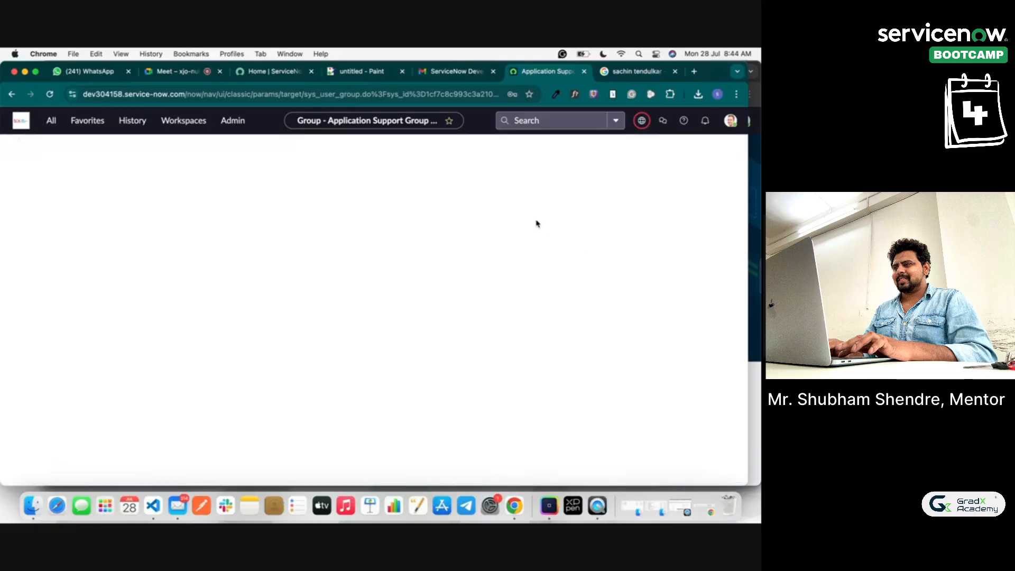
left_click(223, 272)
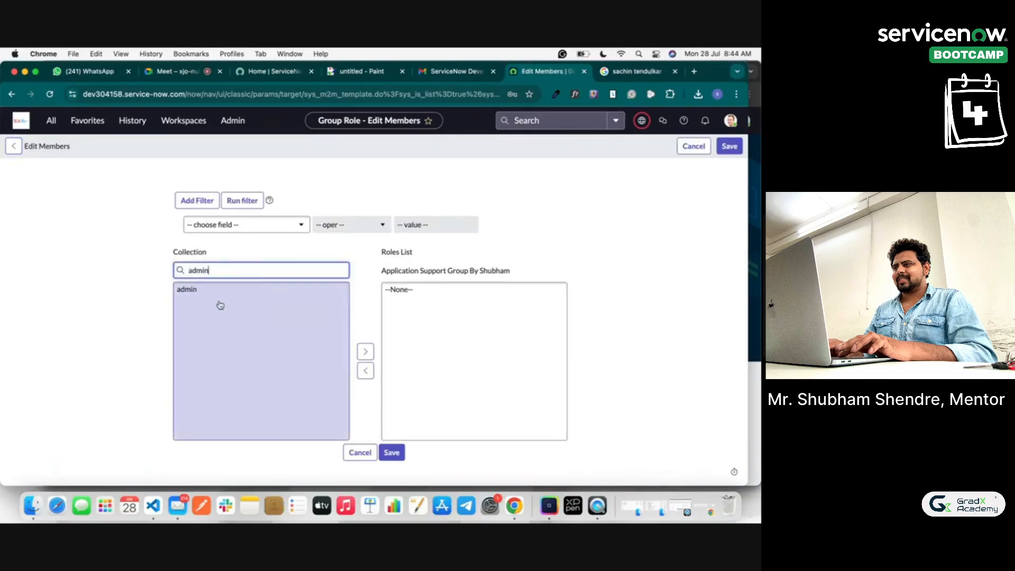
left_click(207, 291)
left_click(367, 351)
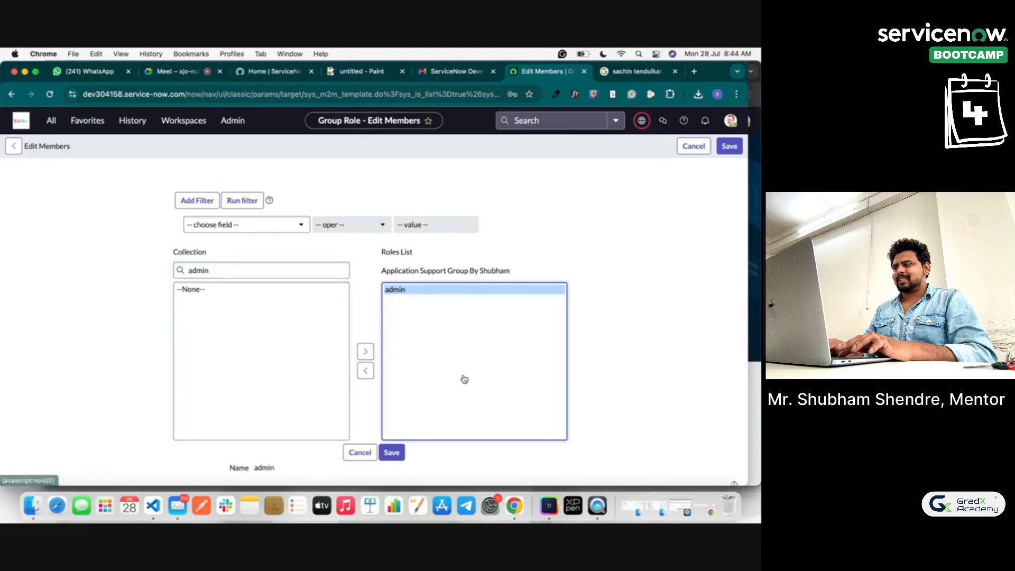
left_click(392, 453)
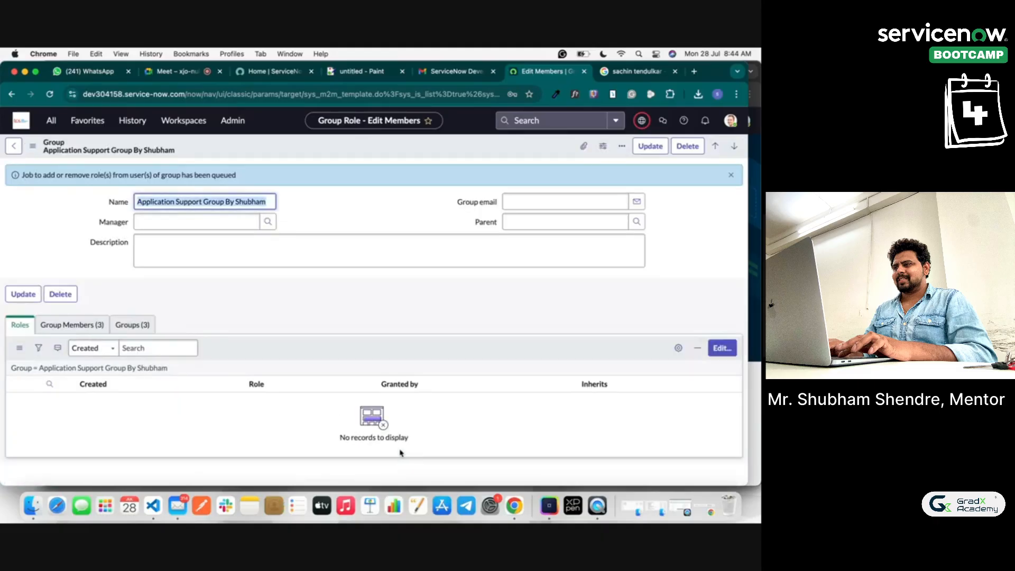
right_click(257, 152)
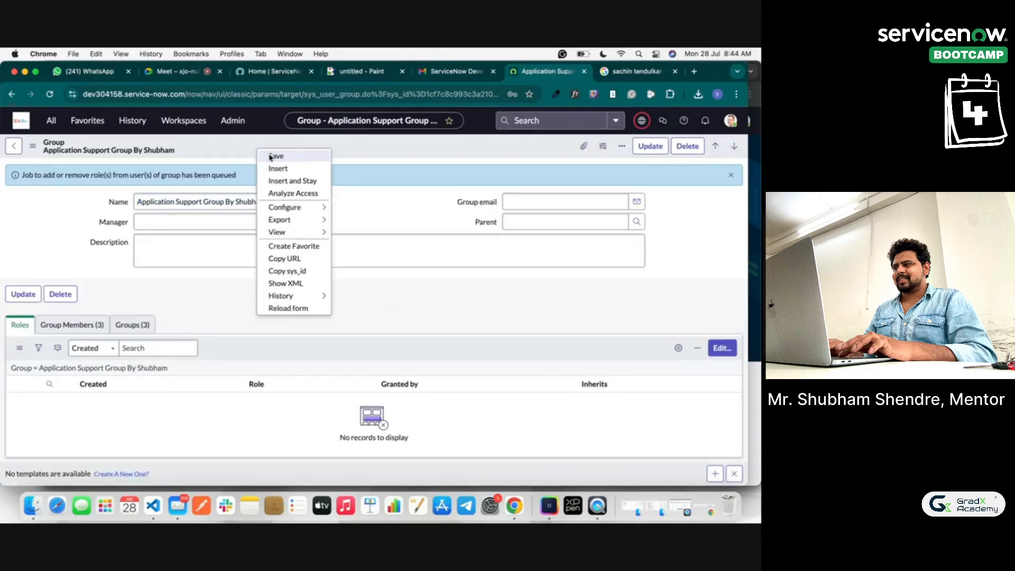
left_click(271, 159)
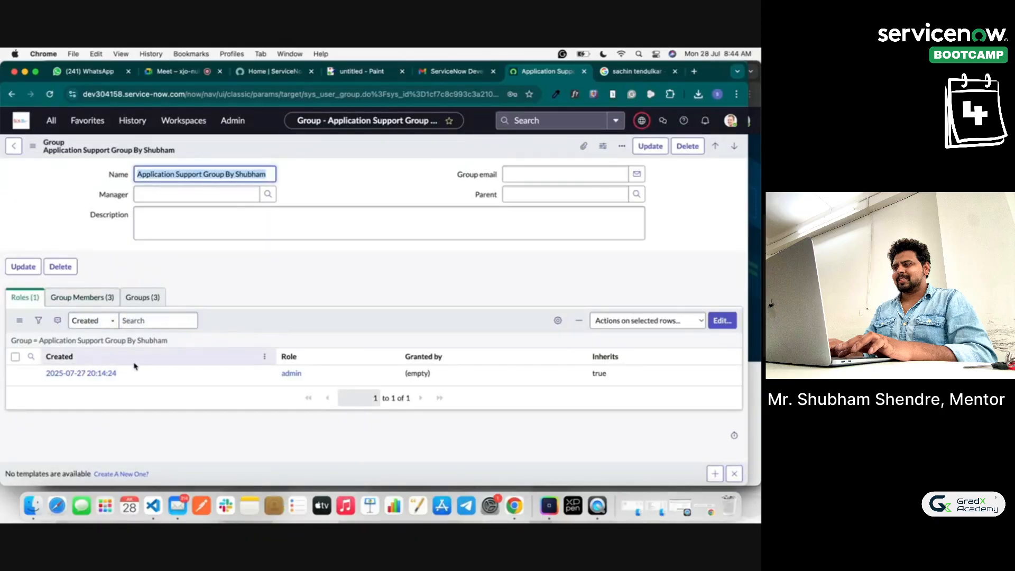
left_click(134, 305)
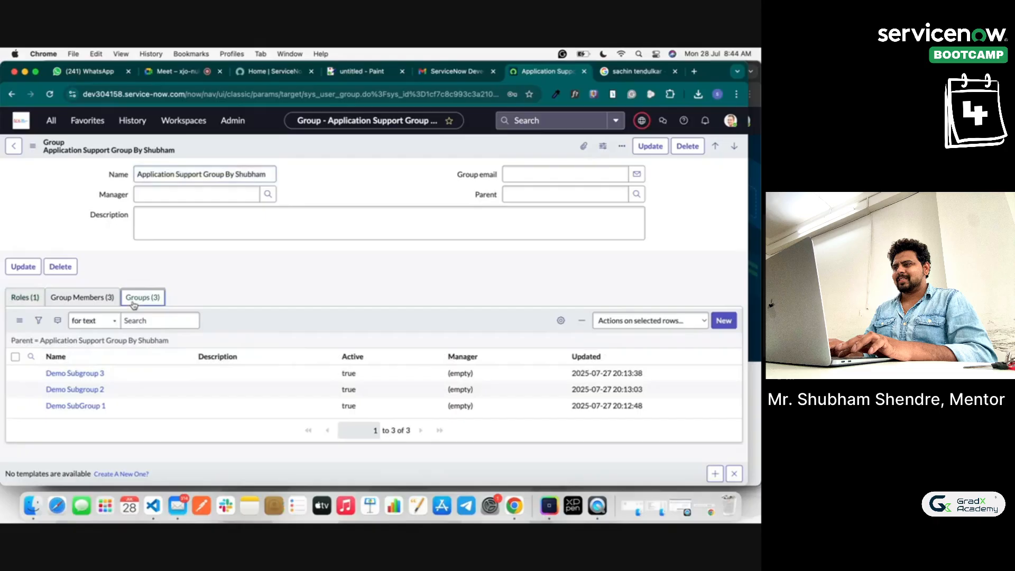
left_click(88, 372)
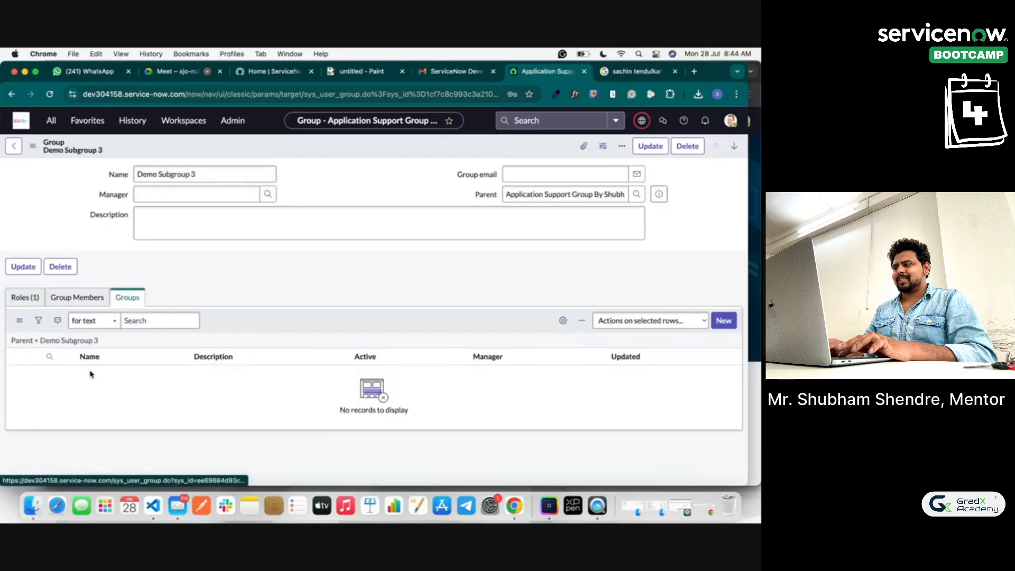
Step: Confirm Demo Subgroup 3 inherits the admin role from Application Support Group By Shubham
left_click(30, 297)
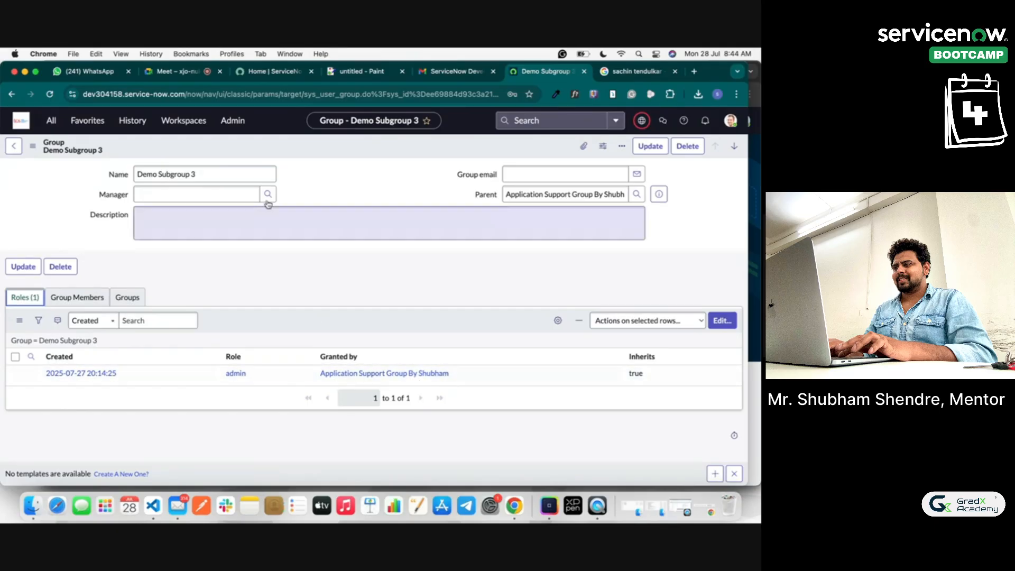
left_click(17, 147)
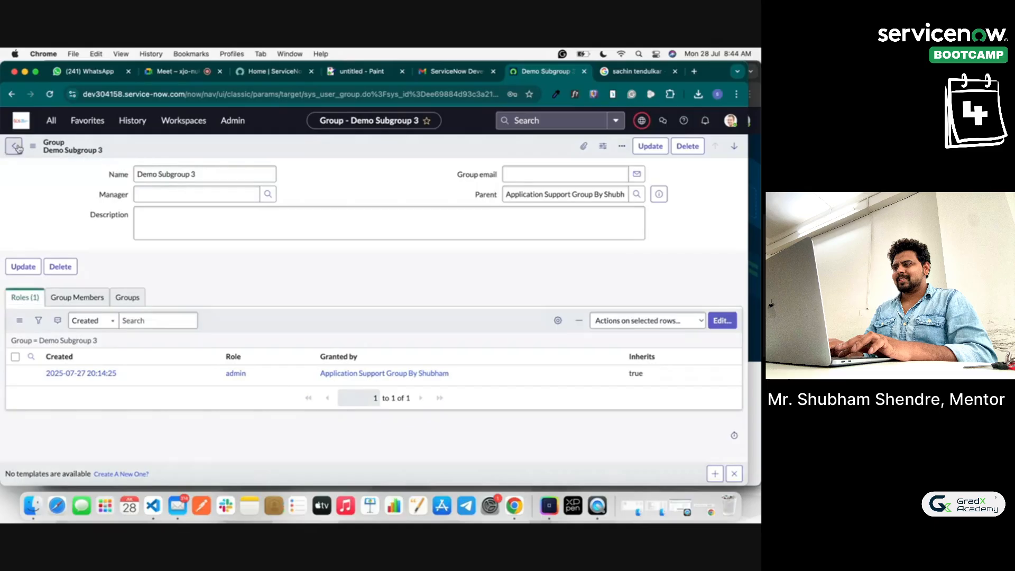
left_click(17, 148)
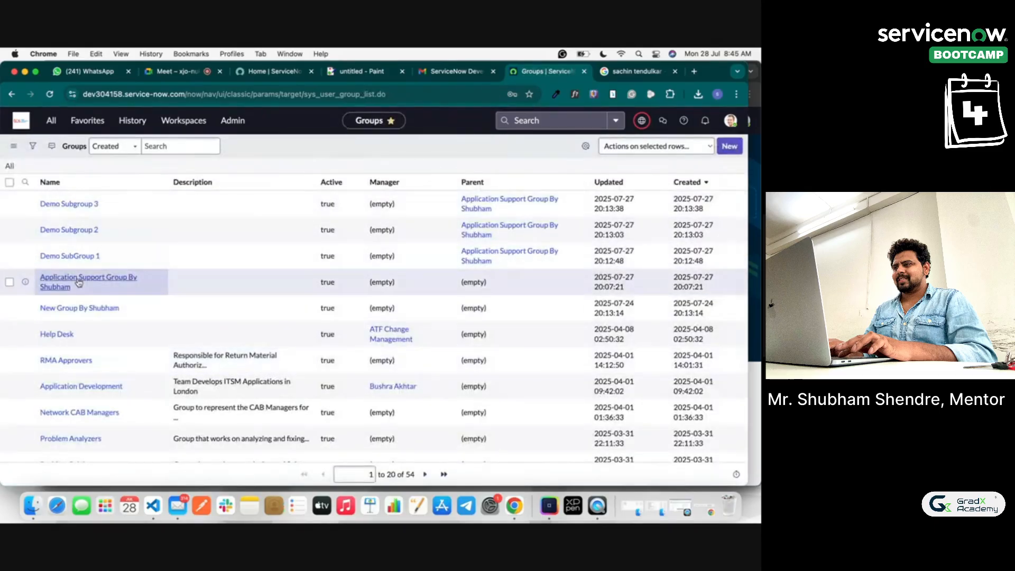
left_click(106, 281)
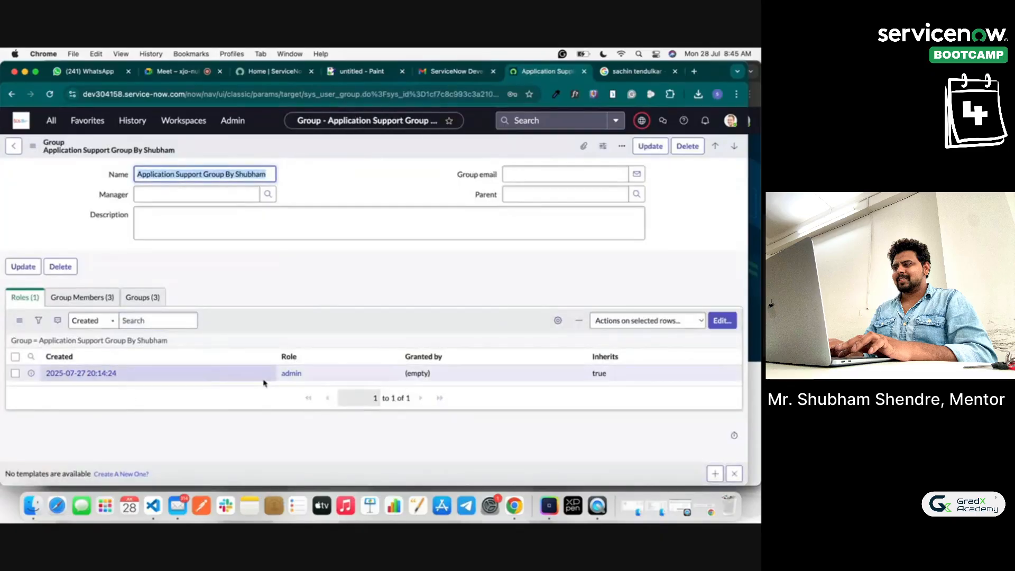
left_click(144, 298)
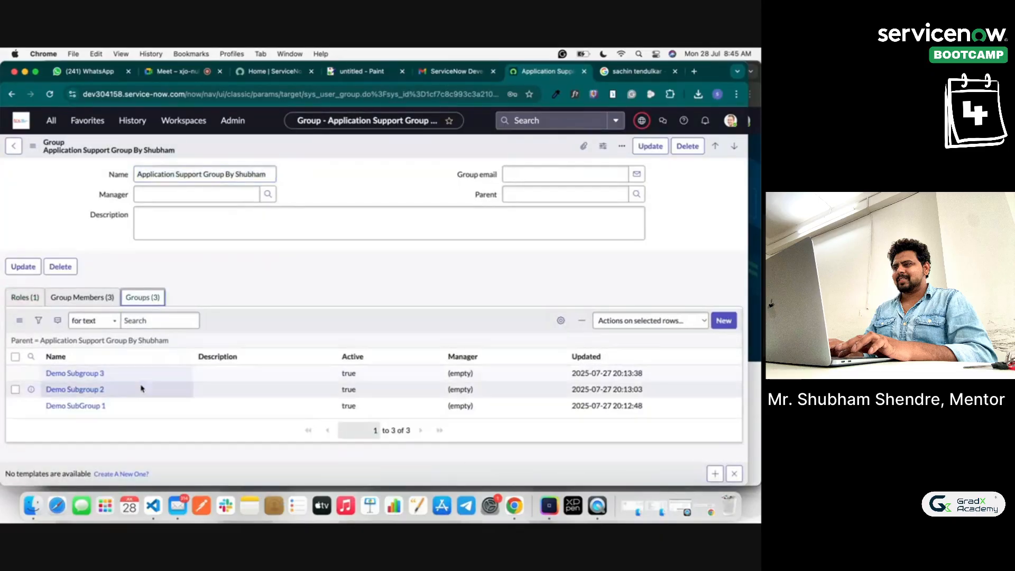
left_click(96, 374)
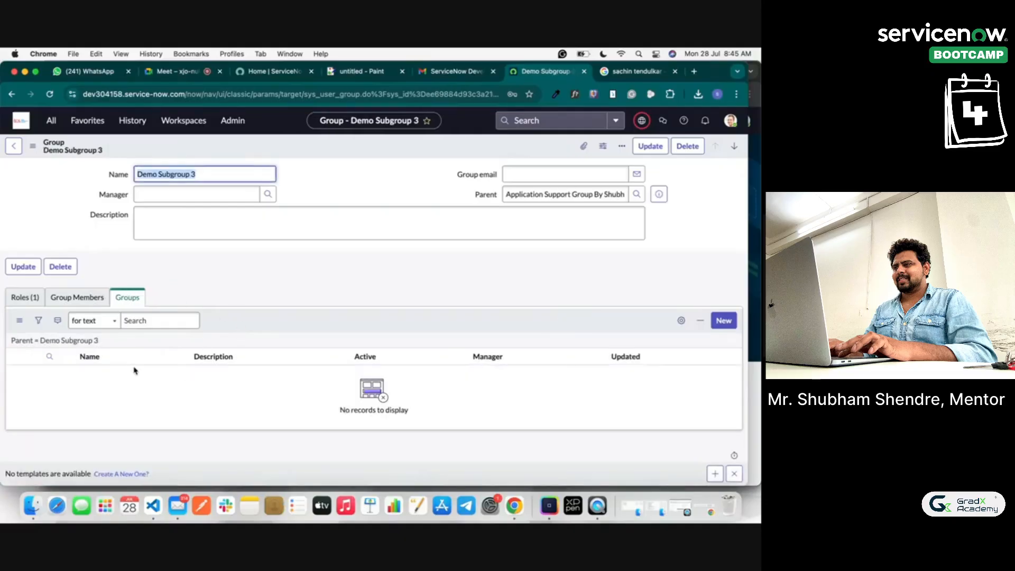
left_click(33, 297)
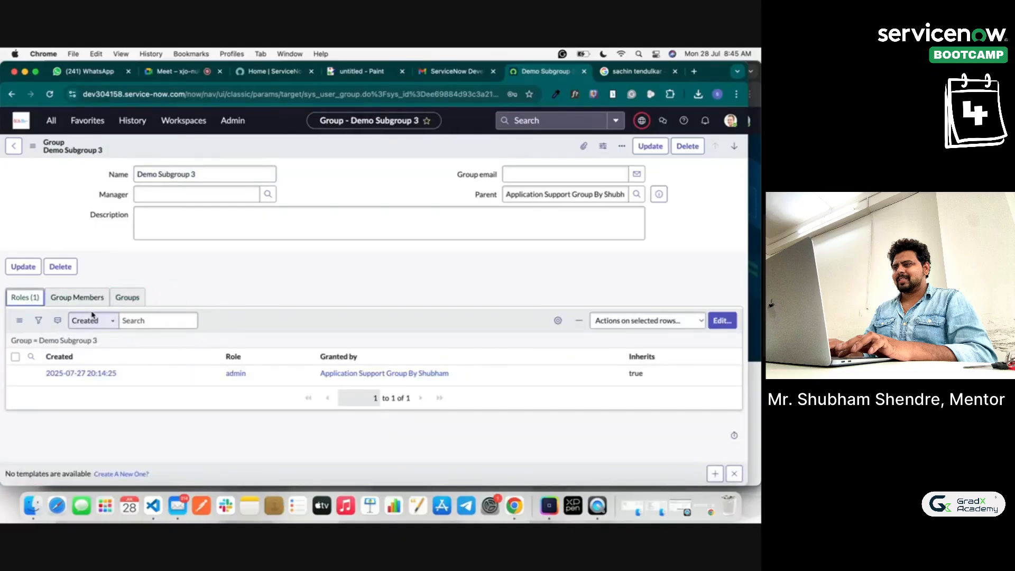
Step: Return to the parent group and open Demo SubGroup 1 from its subgroups
left_click(14, 146)
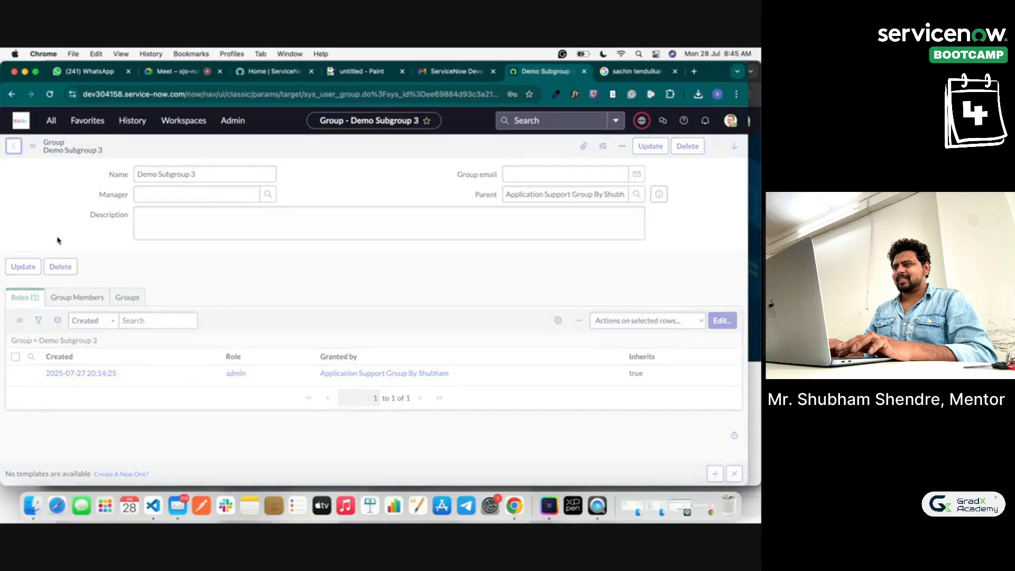
left_click(141, 300)
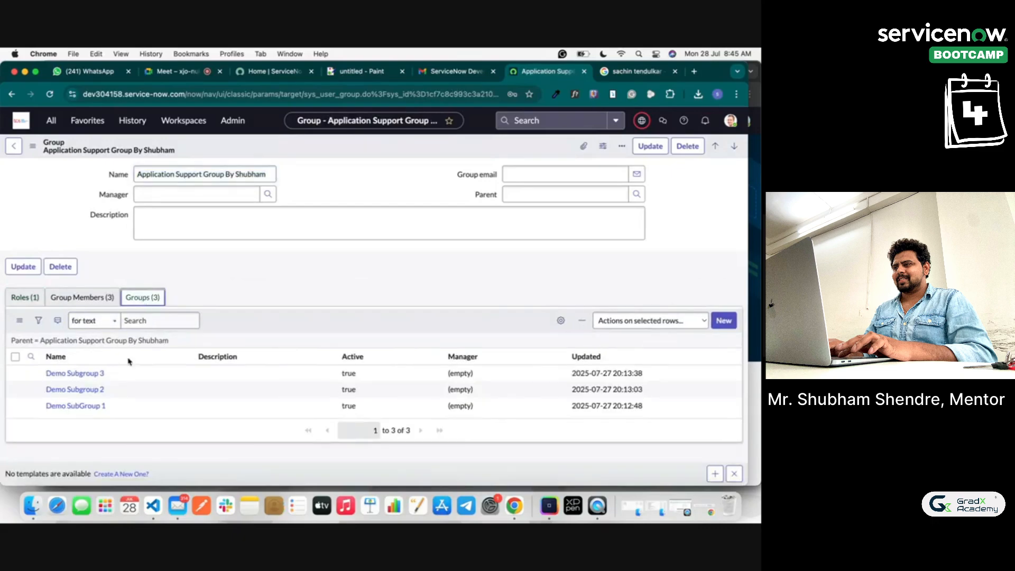
left_click(83, 410)
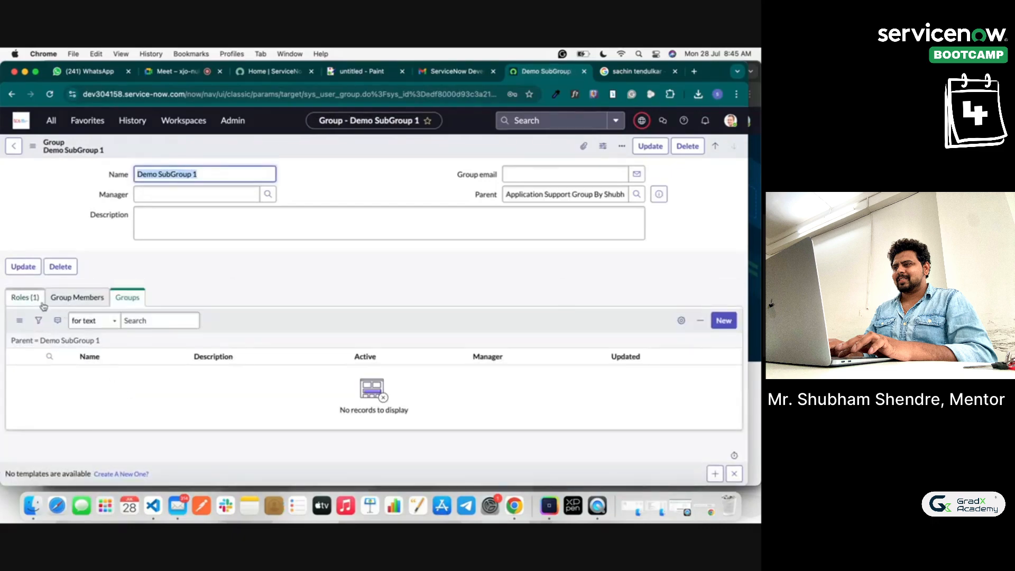
Step: Add the first user, found by name search, to Demo SubGroup 1's members and save
left_click(66, 305)
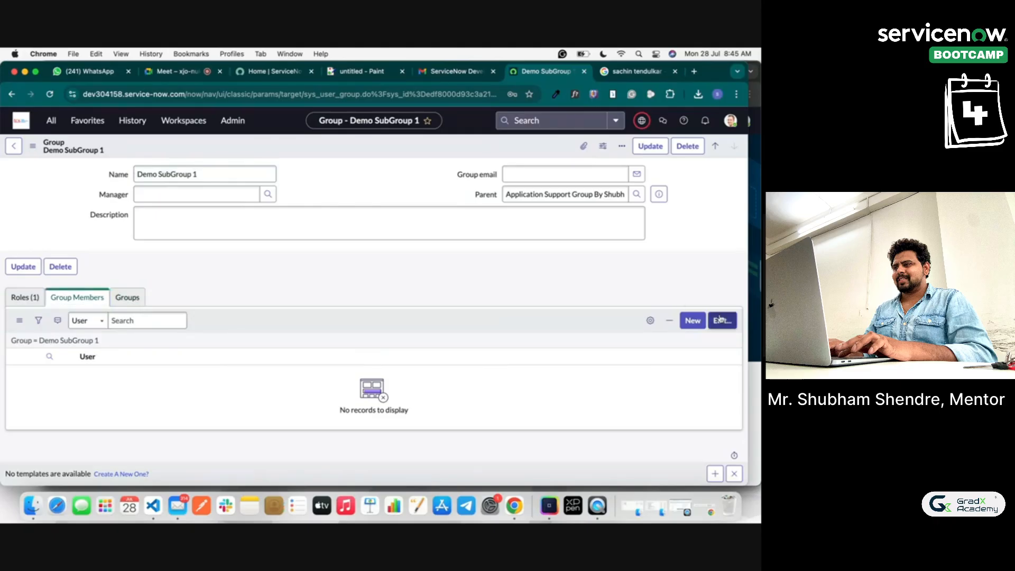
left_click(721, 320)
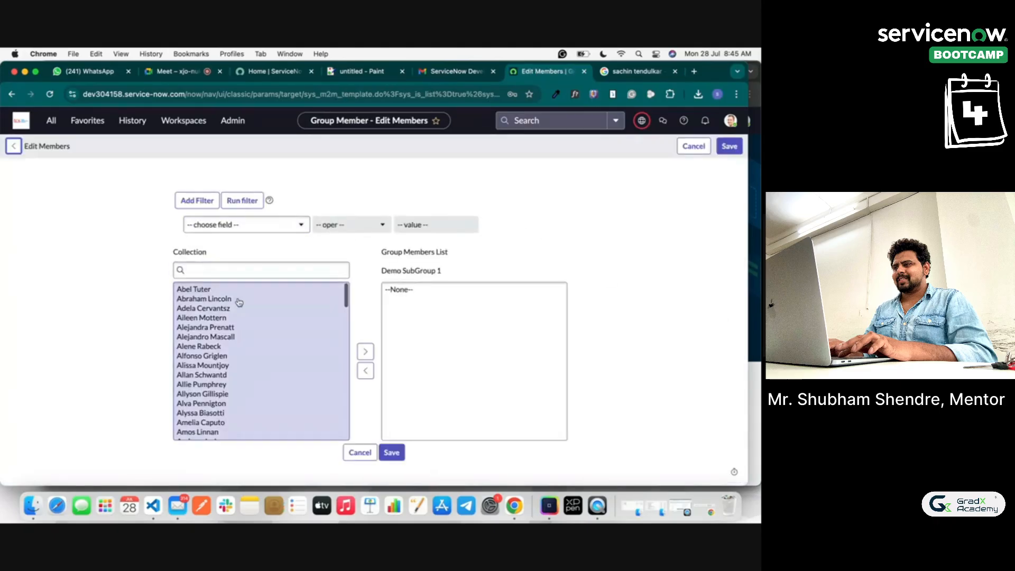
left_click(214, 269)
type("sachin")
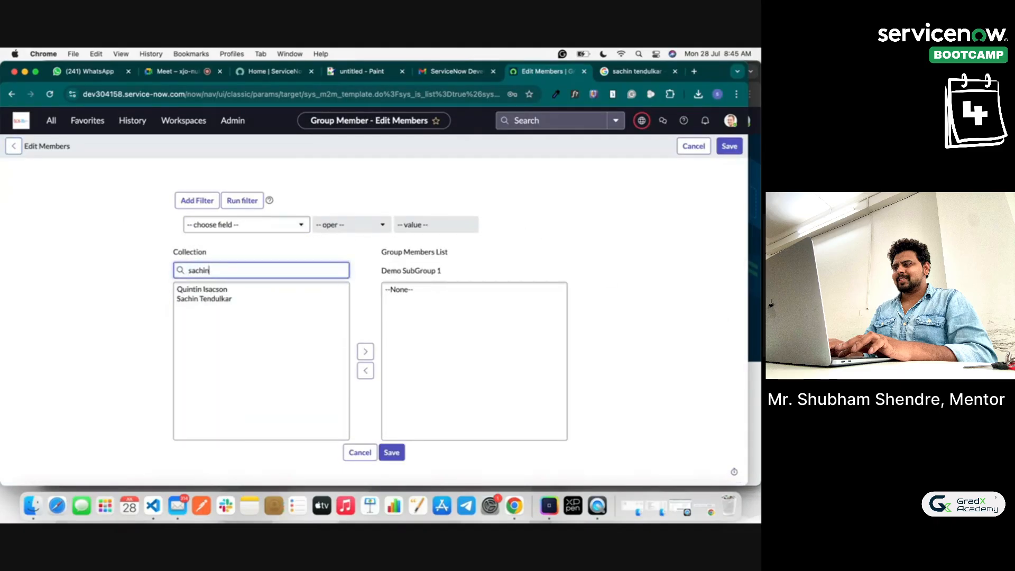
left_click(224, 291)
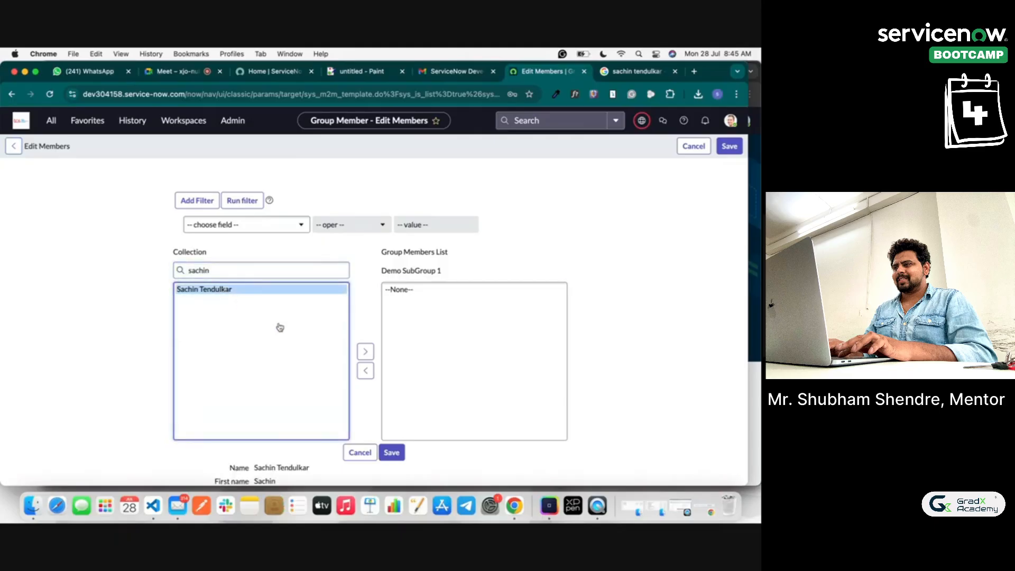
left_click(365, 351)
left_click(402, 458)
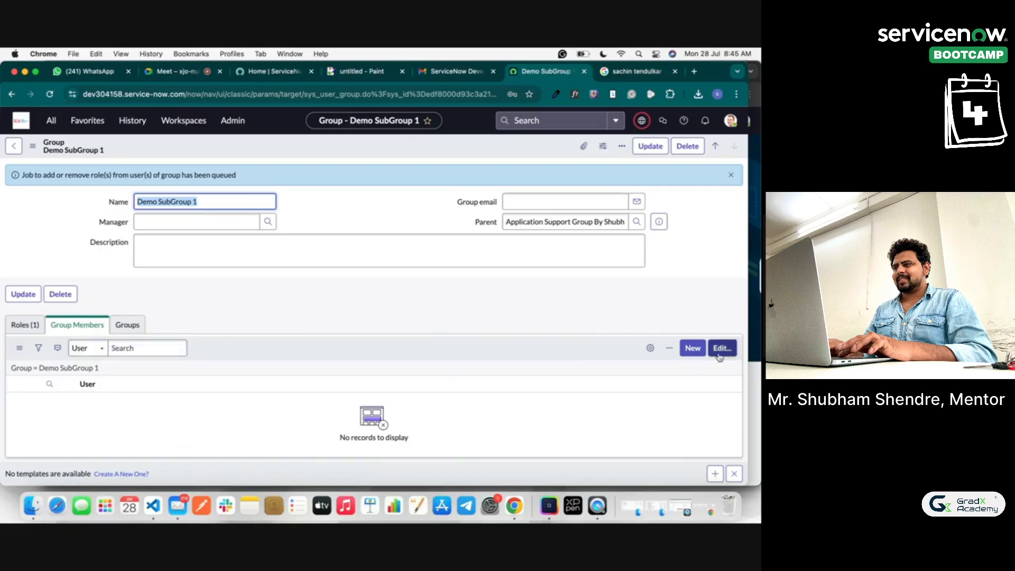
right_click(250, 153)
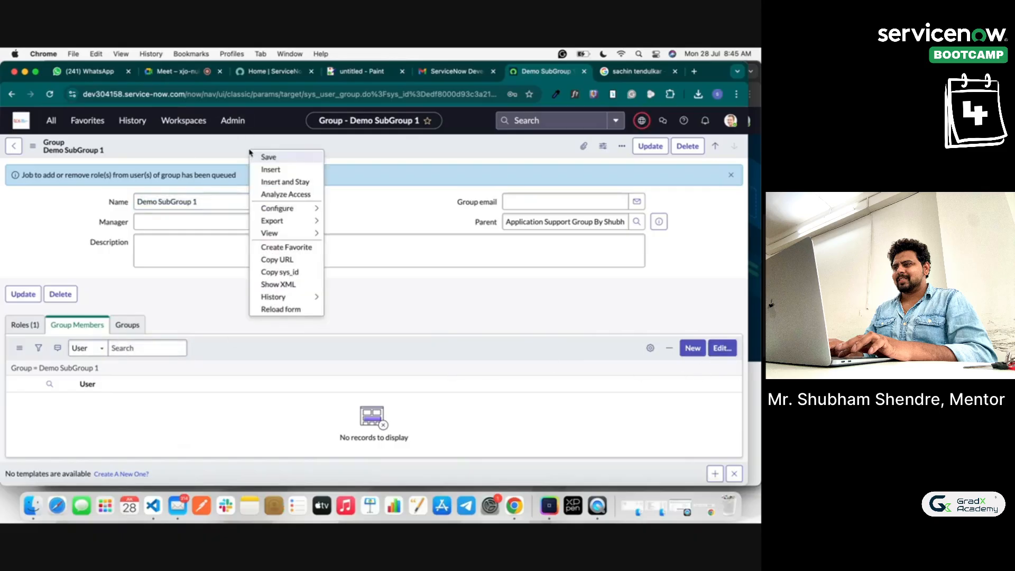
left_click(266, 163)
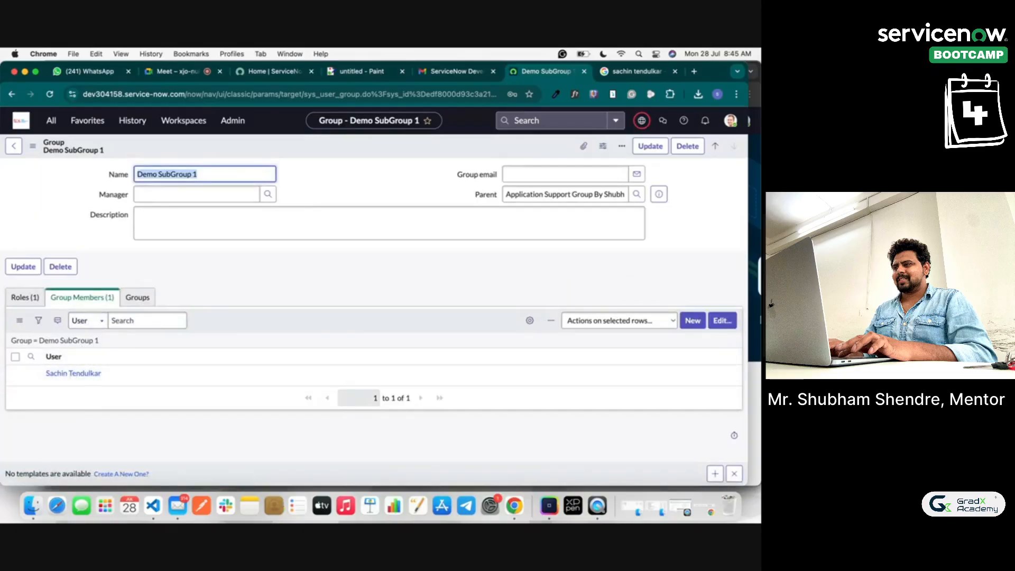
Step: Add a second user to Demo SubGroup 1's members, save, and return to the parent group
left_click(722, 320)
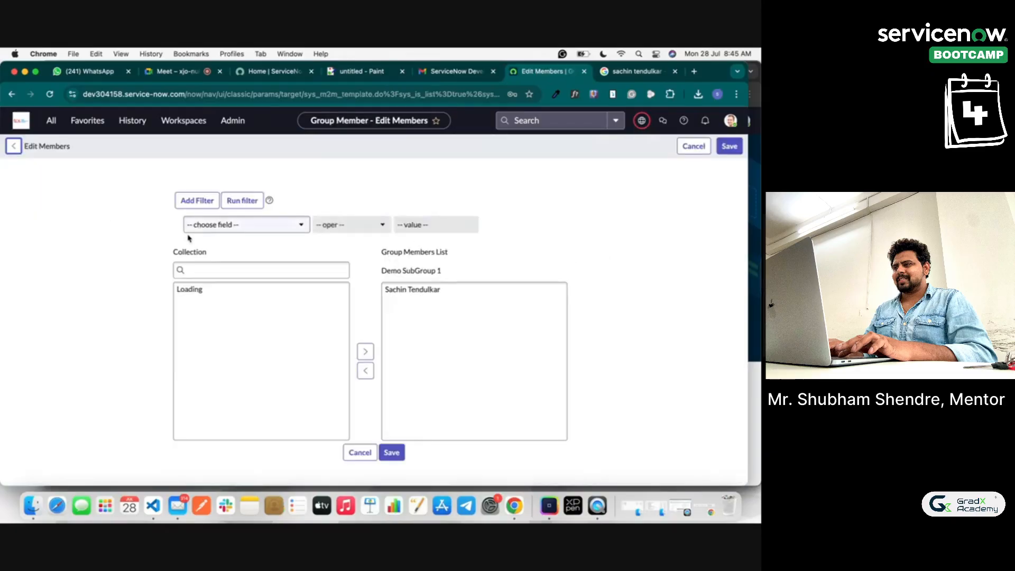
left_click(213, 270)
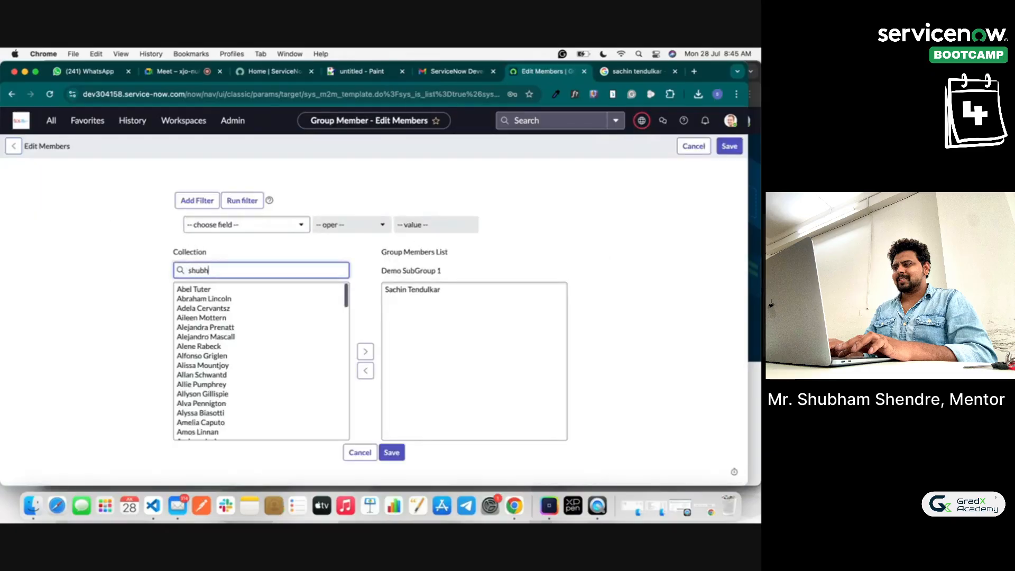
left_click(204, 289)
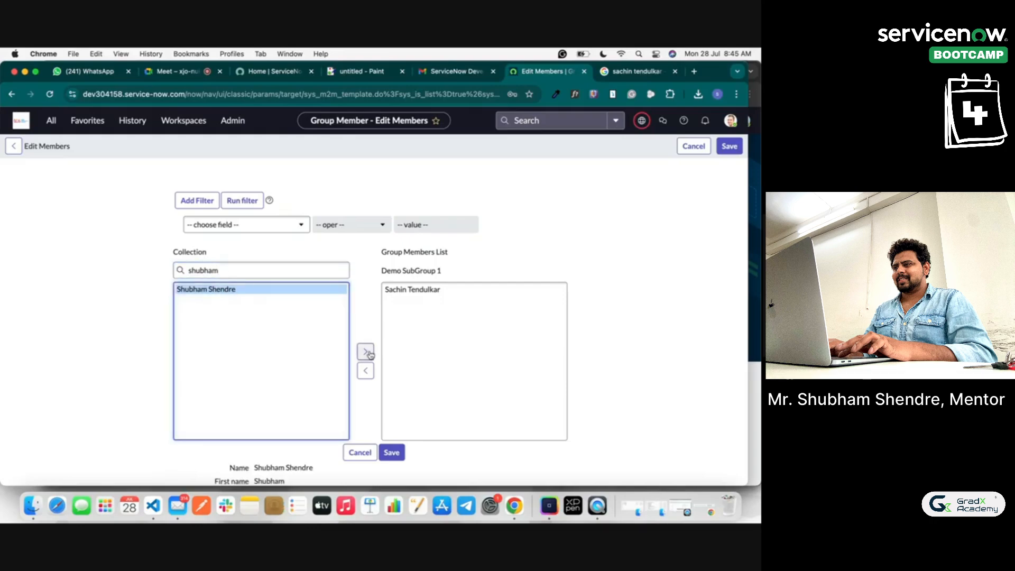
left_click(365, 352)
left_click(392, 452)
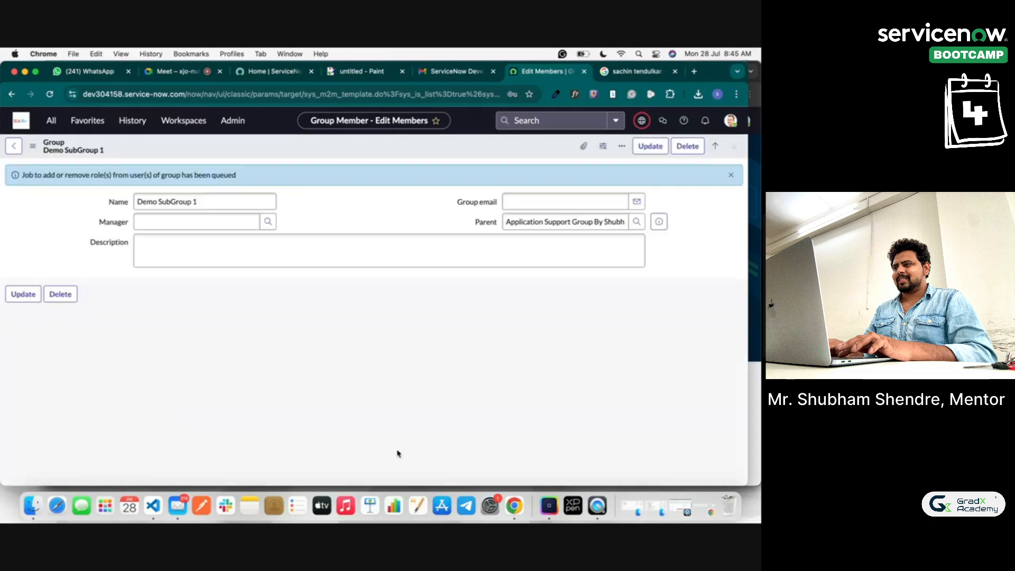
right_click(366, 151)
left_click(381, 154)
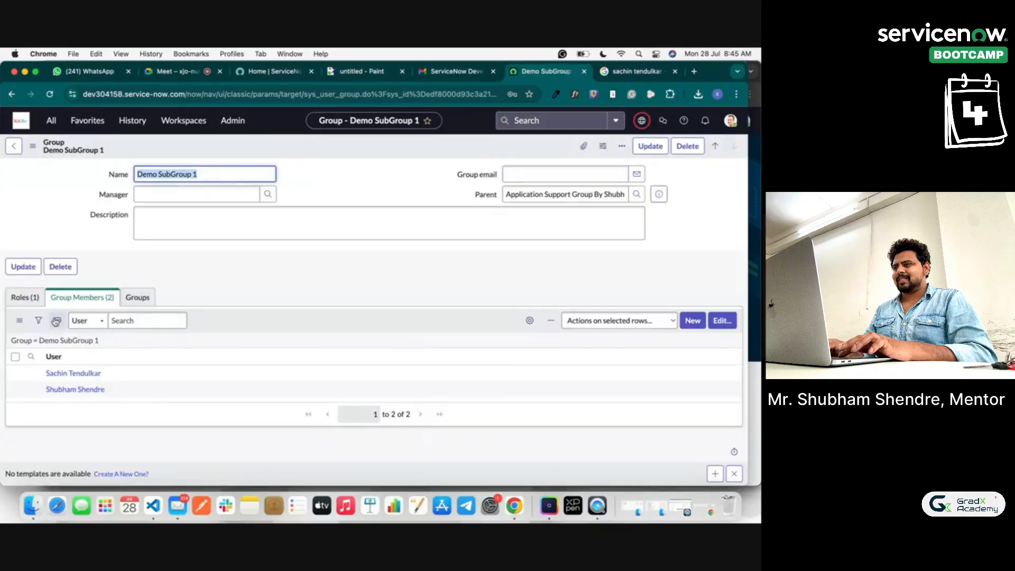
left_click(16, 147)
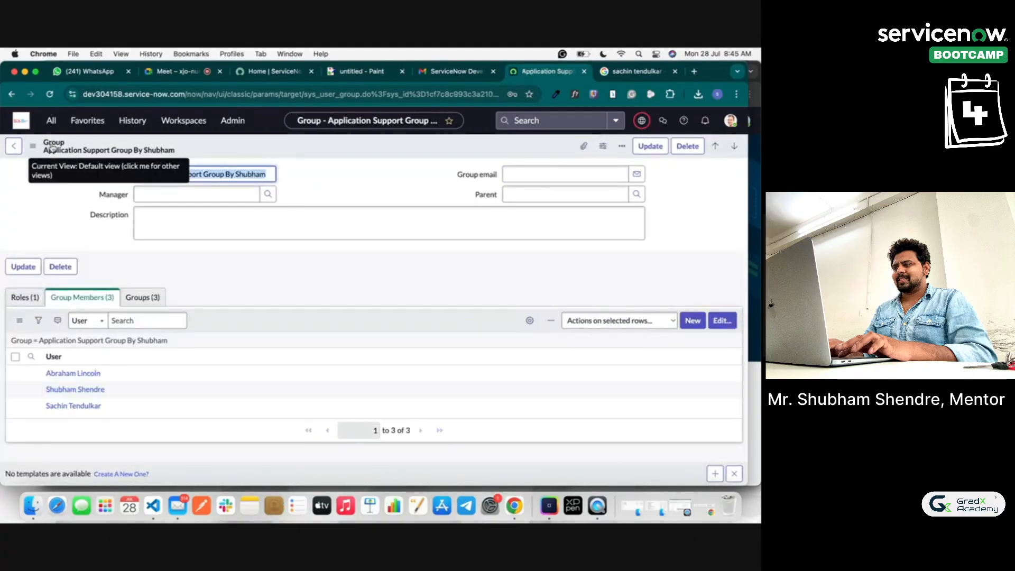
Step: Open Demo SubGroup 1 and check that it lists two members
left_click(143, 297)
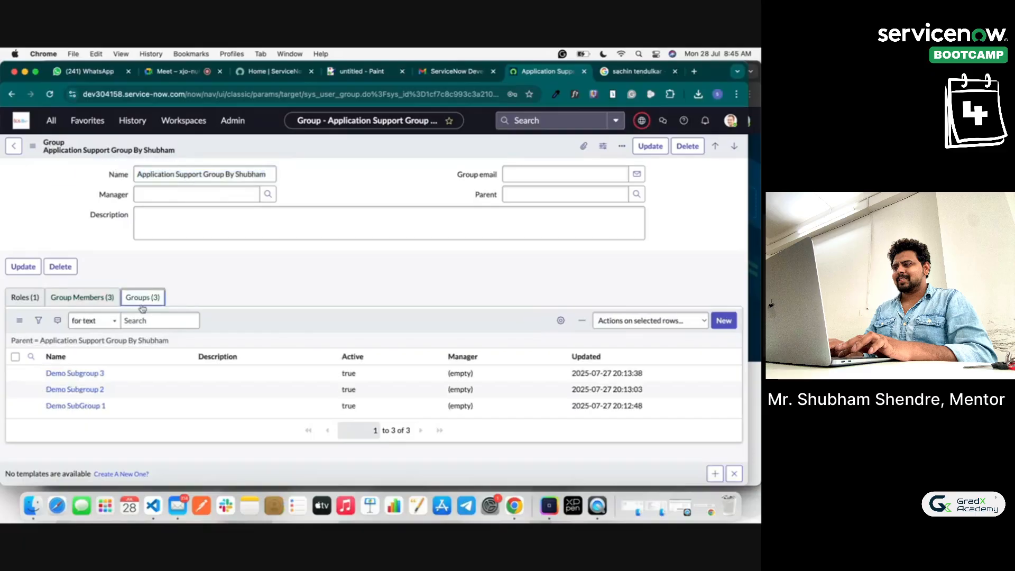
left_click(103, 410)
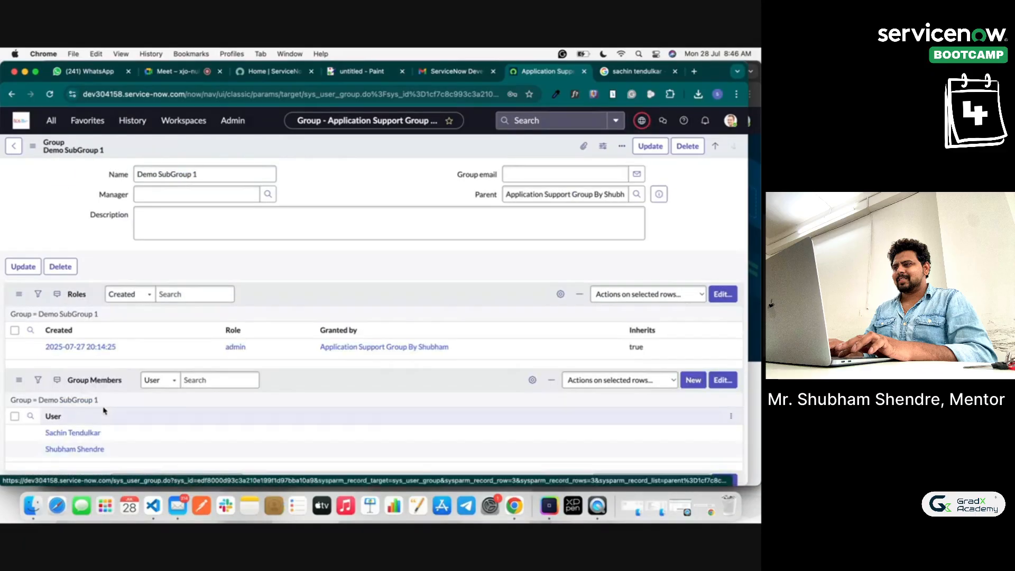
left_click(95, 301)
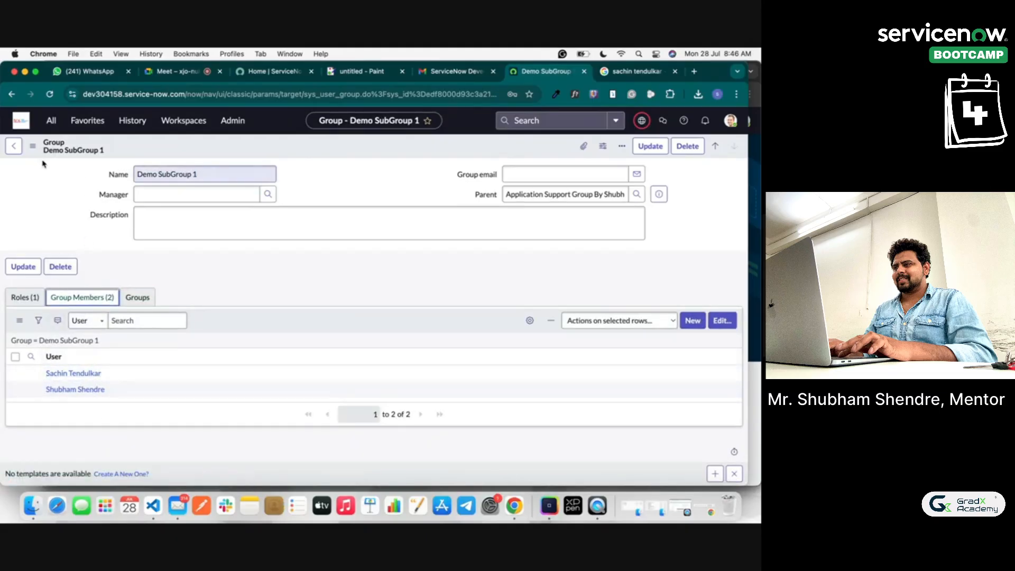
Step: Confirm the parent group holds the admin role, then bring up the JS Paint notes
left_click(14, 146)
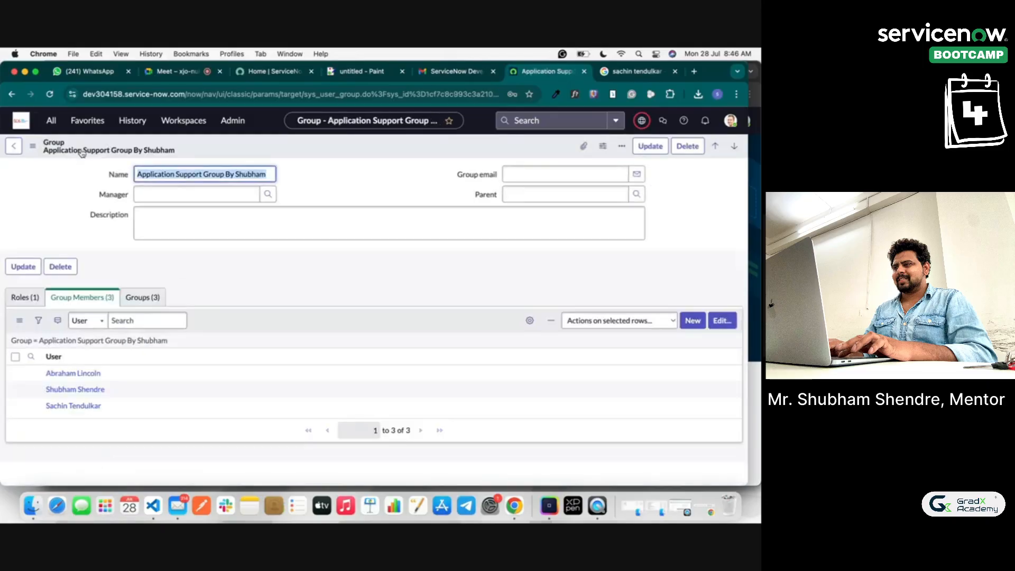
left_click(25, 300)
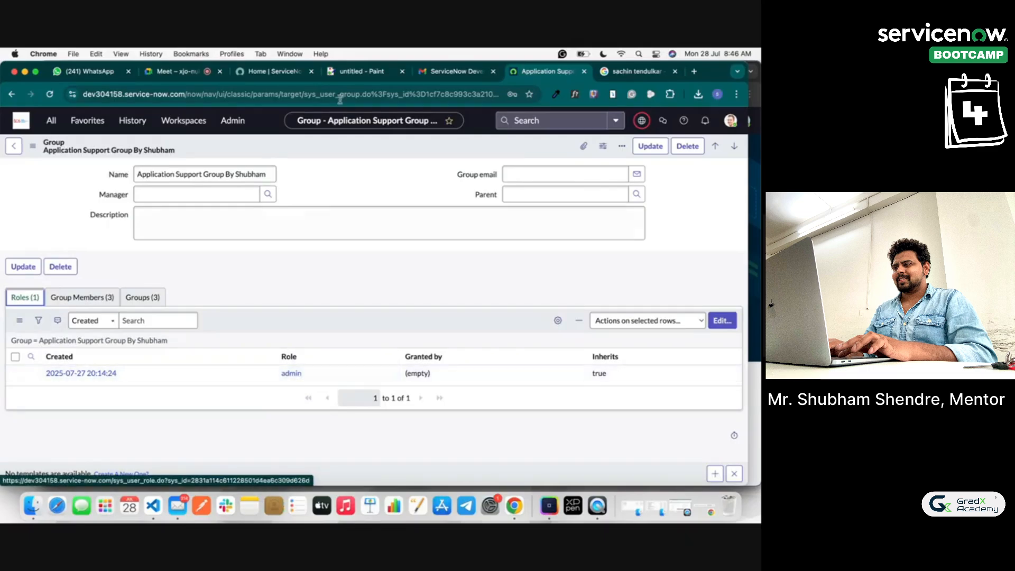
left_click(352, 72)
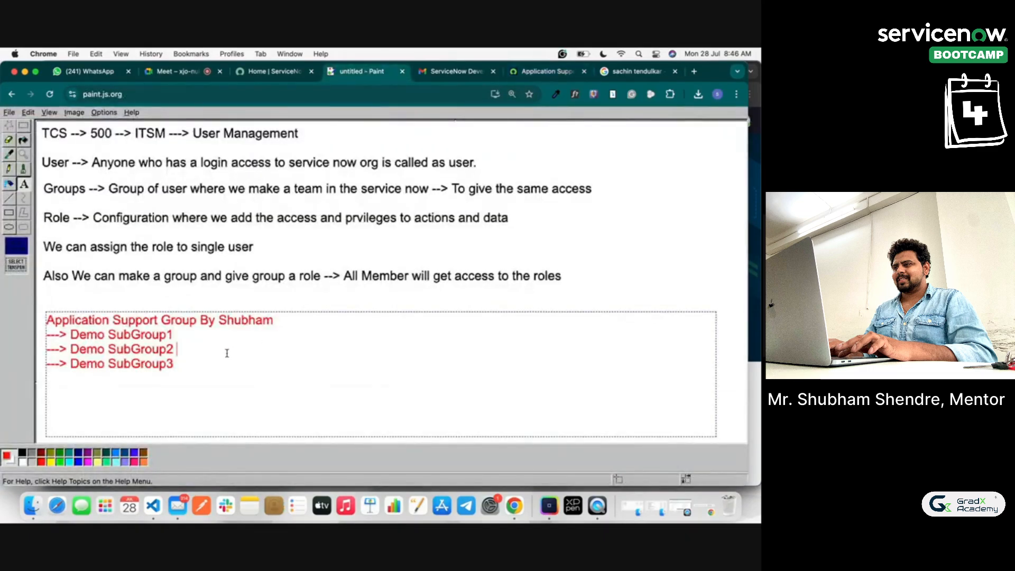
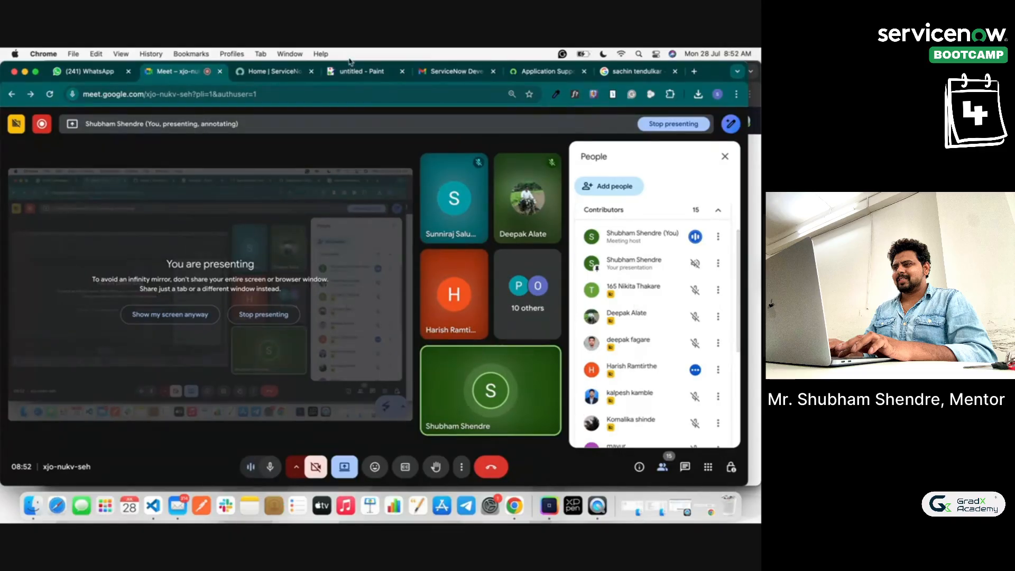
Step: Return to the Application Support Group By Shubham record in ServiceNow
left_click(544, 72)
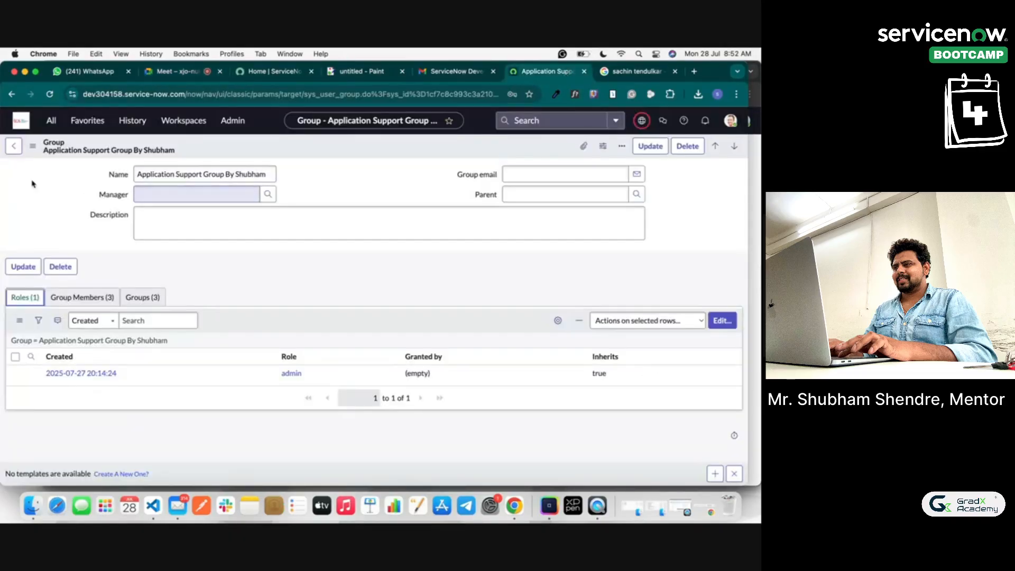
Step: Open User Administration > Roles through the 'roles' navigator filter, abandoning a blank new Role form
left_click(14, 147)
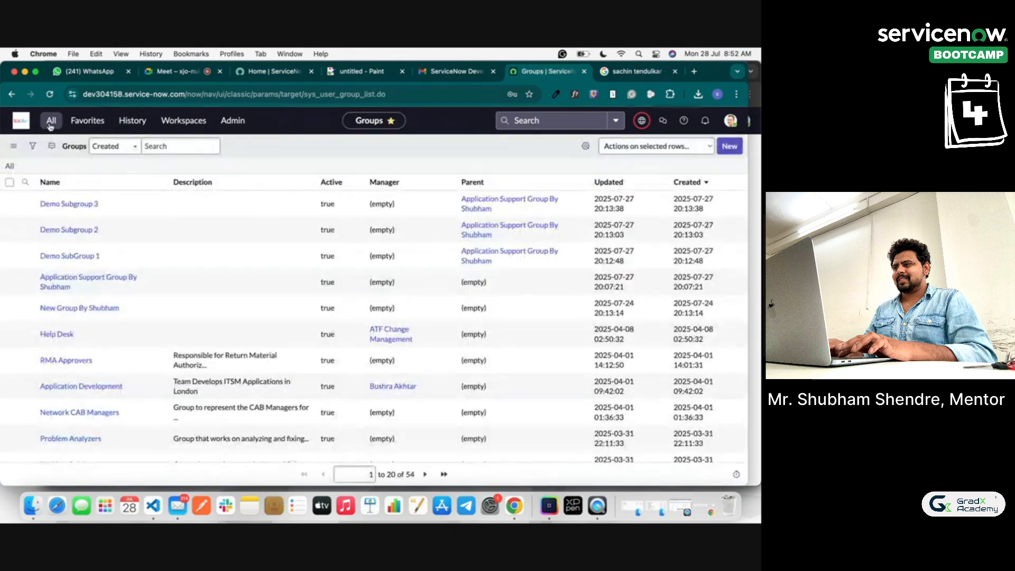
left_click(50, 122)
type("r")
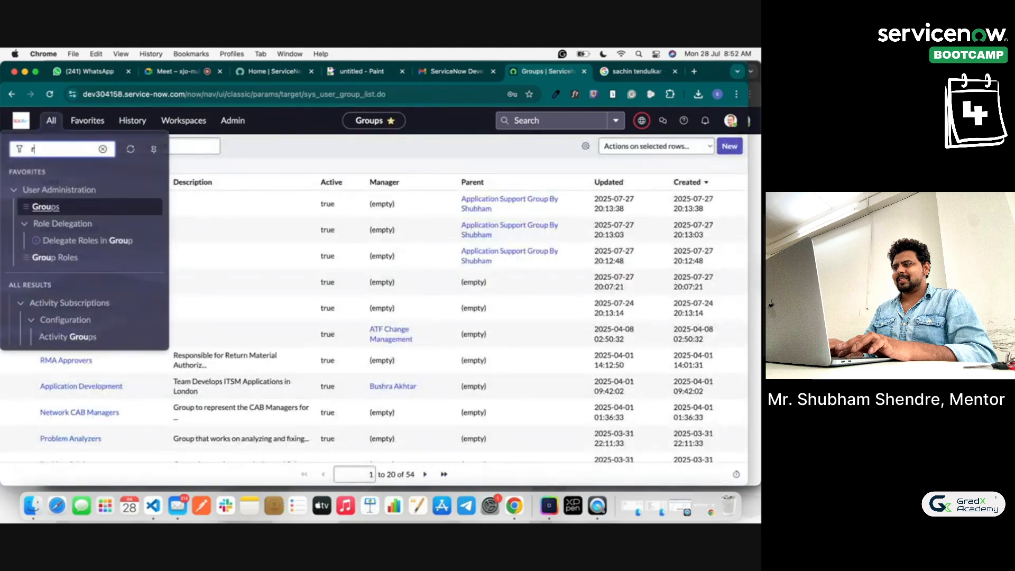
type("oles")
left_click(51, 226)
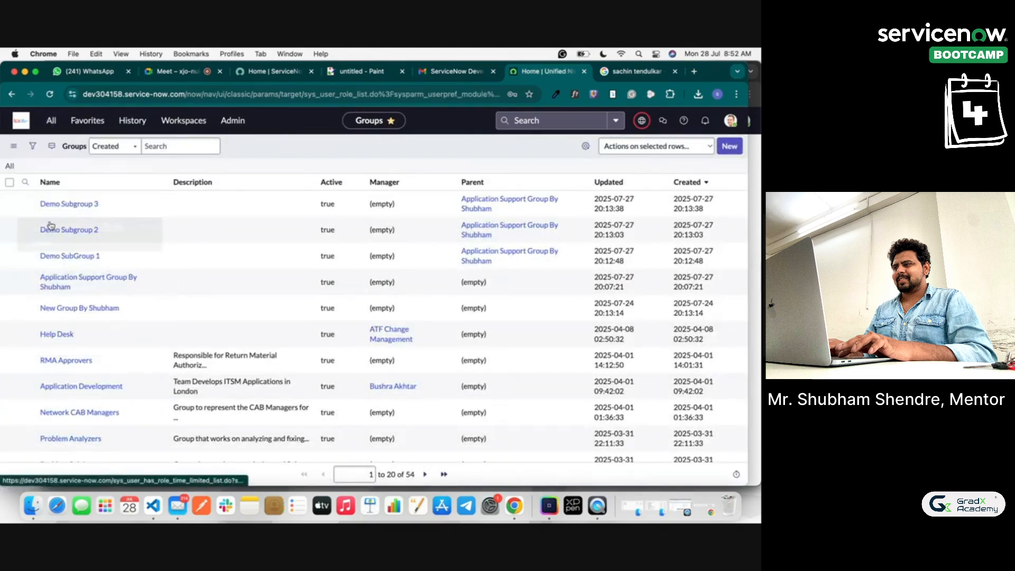
left_click(730, 147)
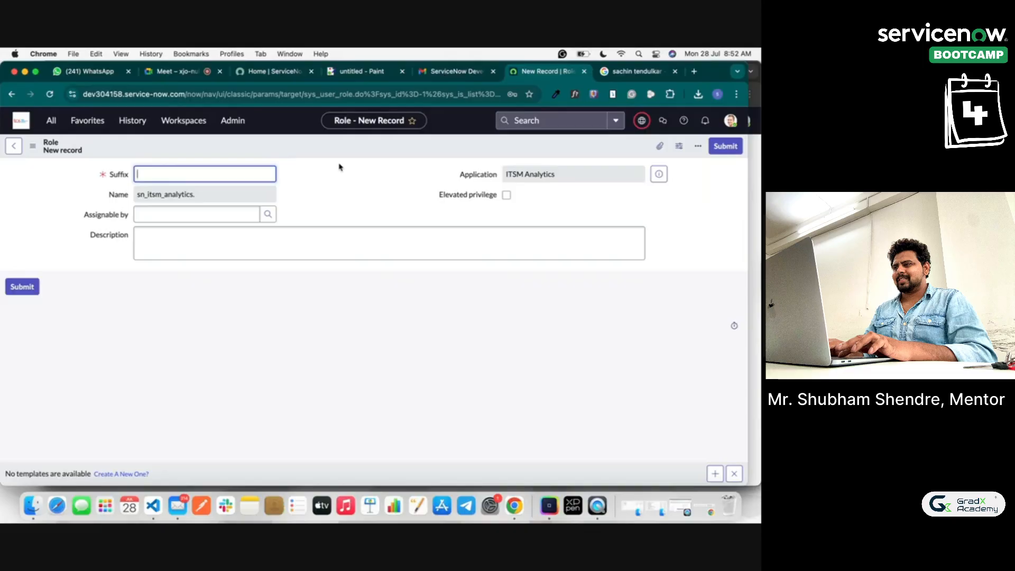
left_click(15, 146)
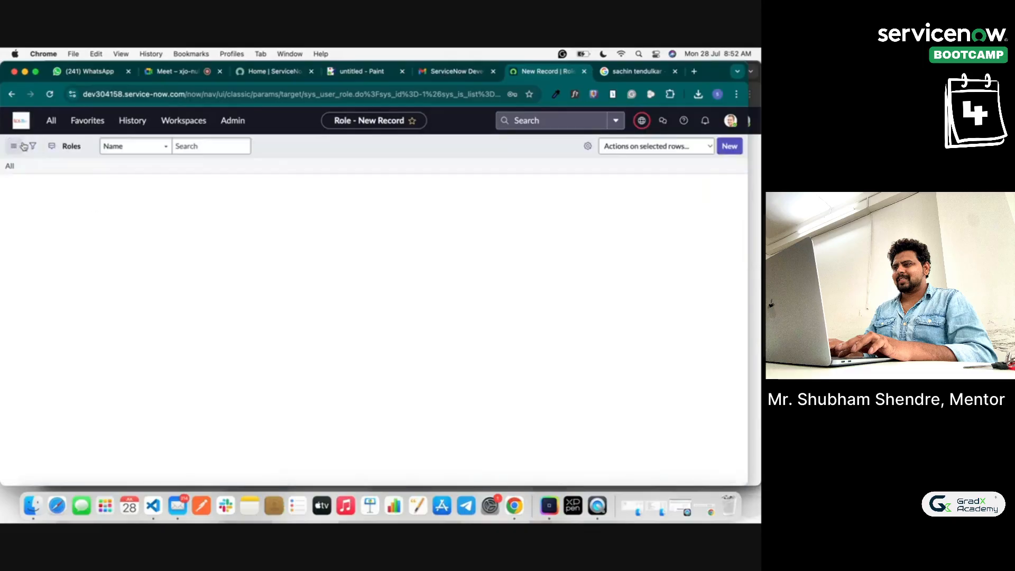
Step: Open Incident > All through the 'incident' navigator filter, then switch to the Google Meet call
left_click(51, 121)
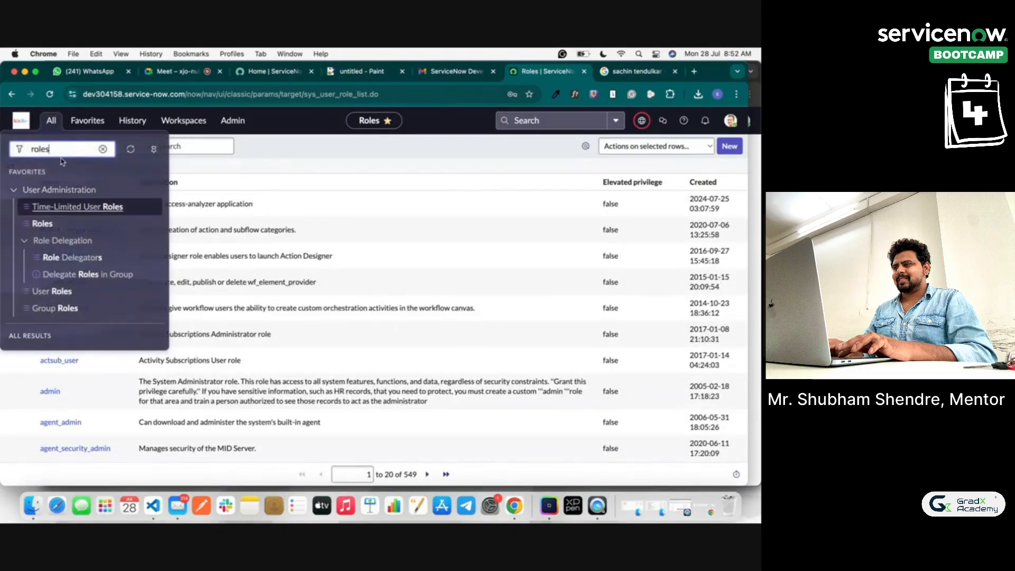
type("incid")
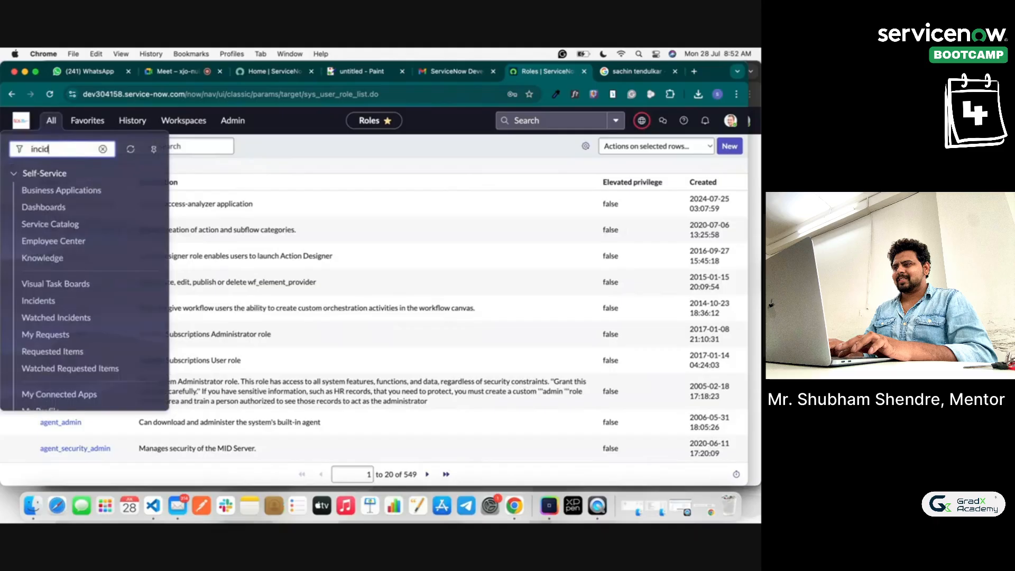
type("ent")
left_click(143, 244)
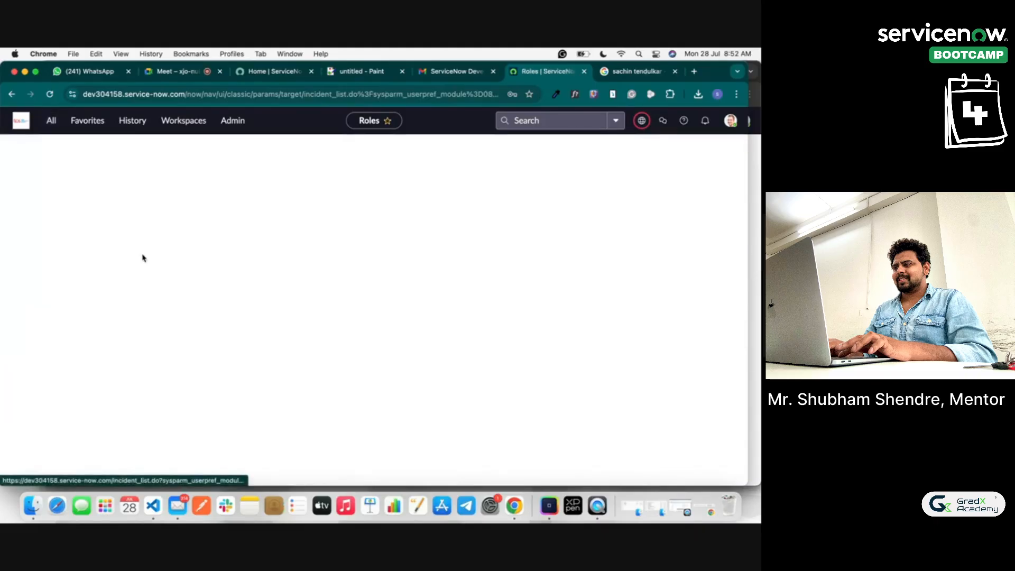
left_click(51, 120)
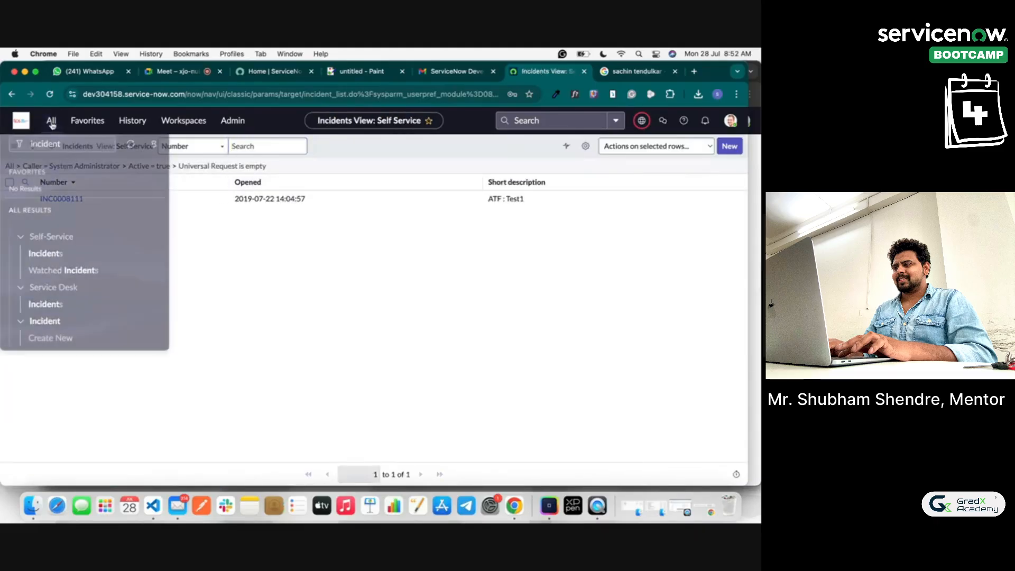
scroll(90, 285, "down", 3)
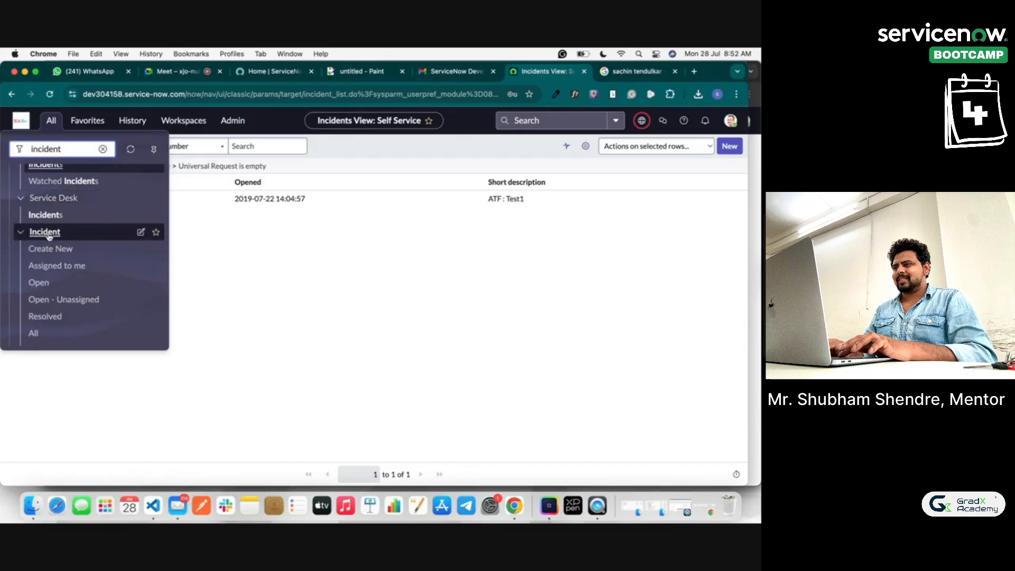
left_click(33, 333)
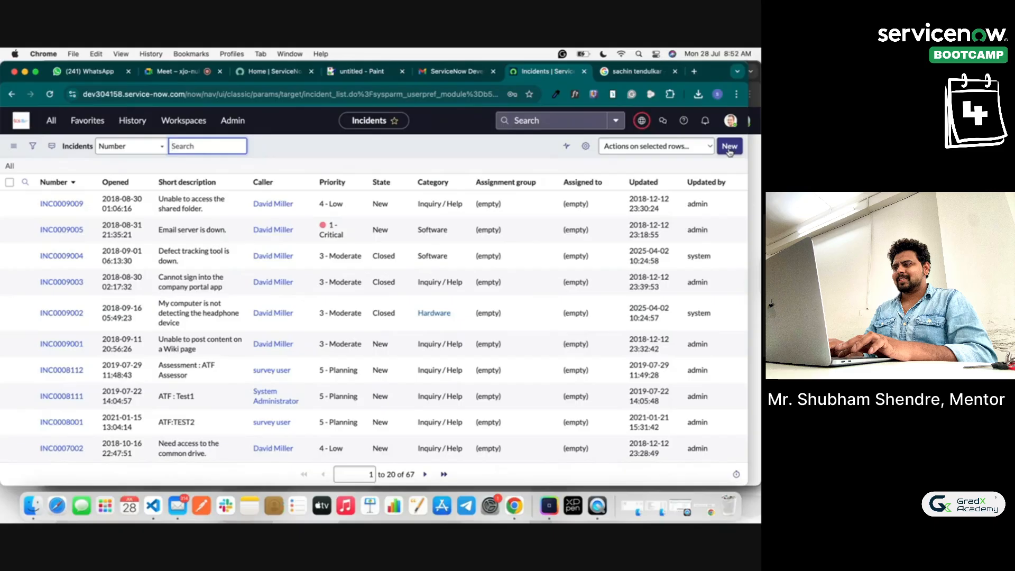
left_click(171, 74)
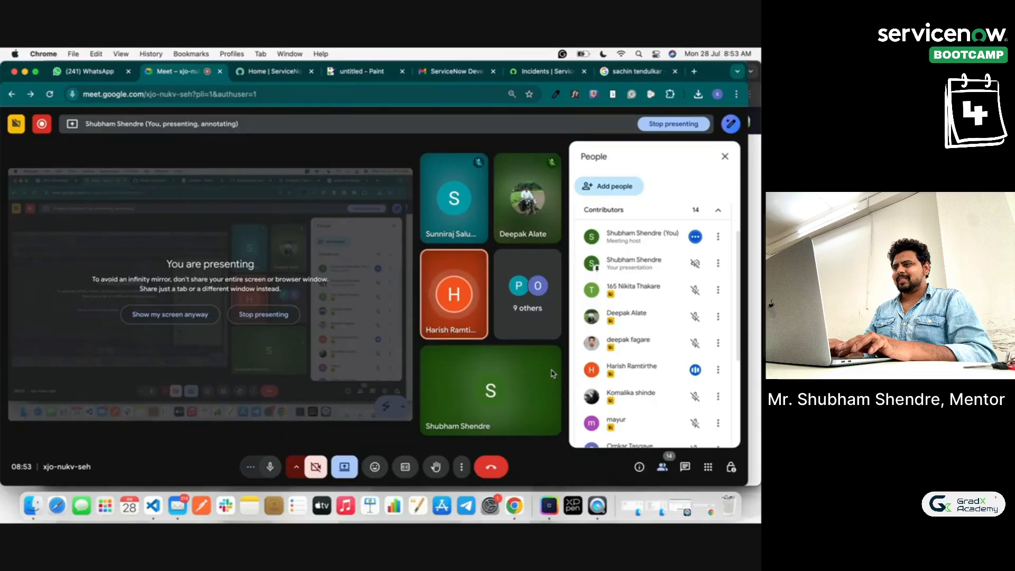
Step: Switch back to the ServiceNow Incidents list showing 67 records
left_click(548, 73)
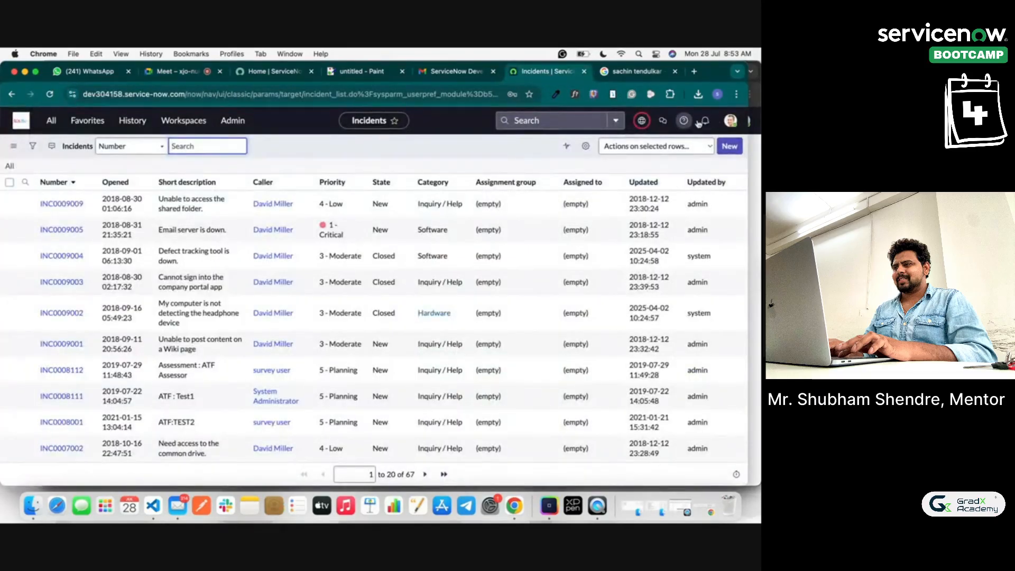
Step: Replace the navigator filter 'incident' with 'Users' to show User Administration modules
left_click(731, 123)
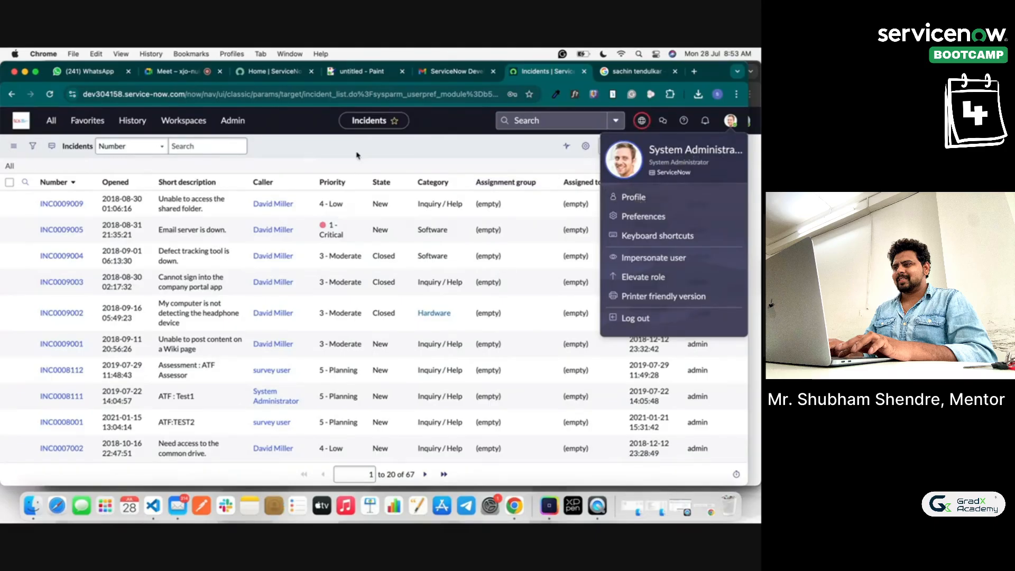
left_click(15, 146)
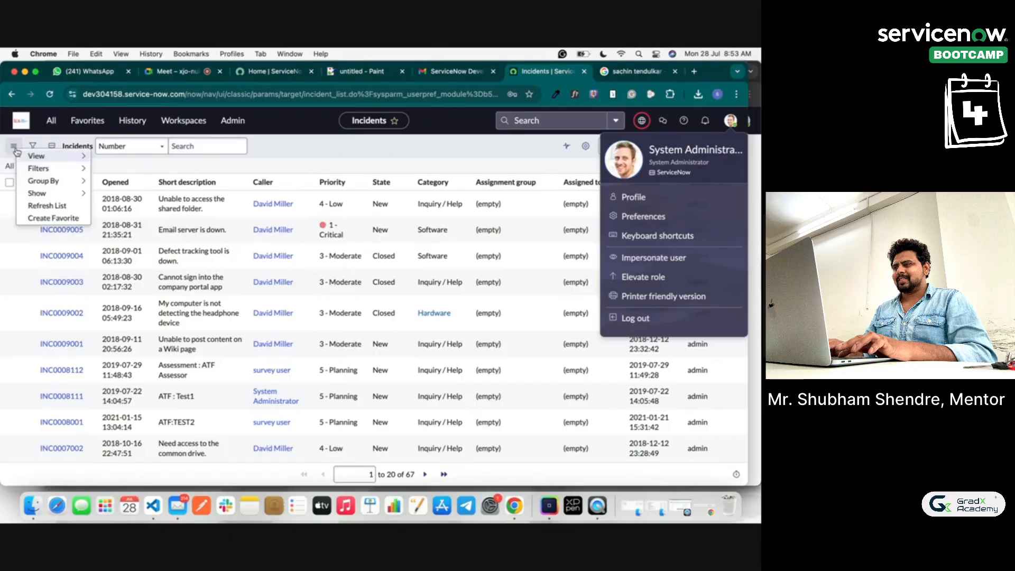
mouse_move(58, 162)
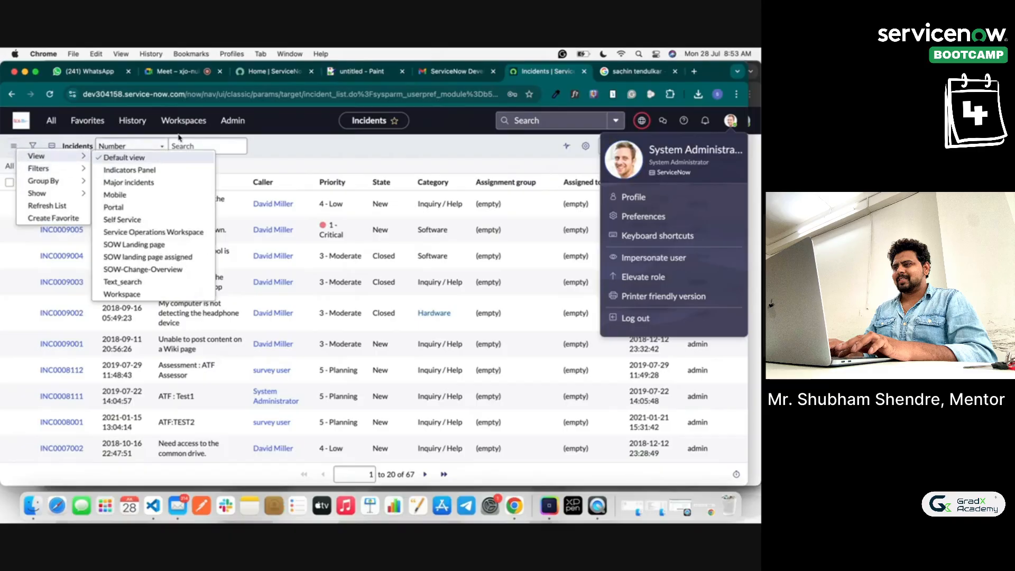
left_click(52, 121)
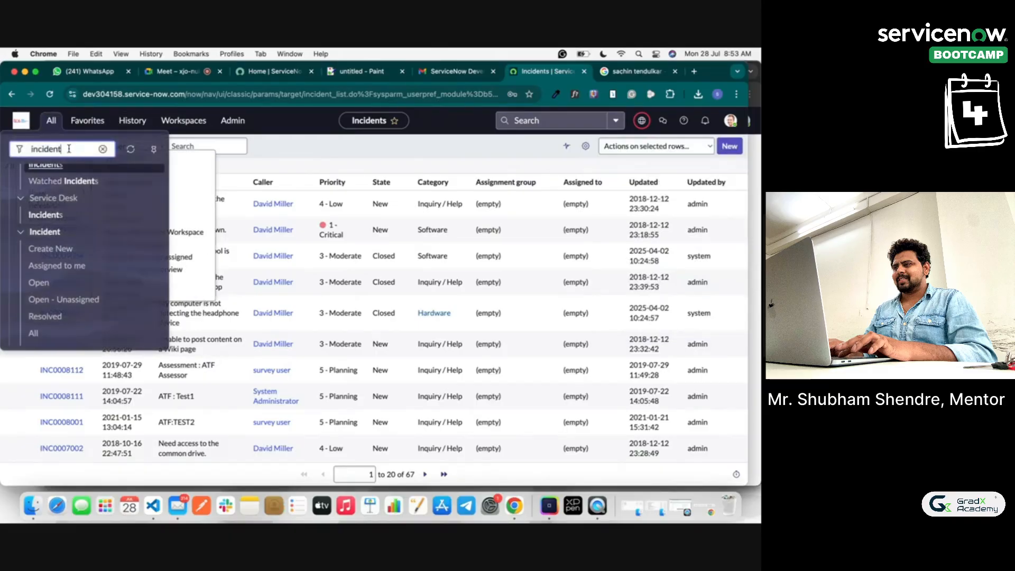
double_click(69, 149)
left_click(52, 121)
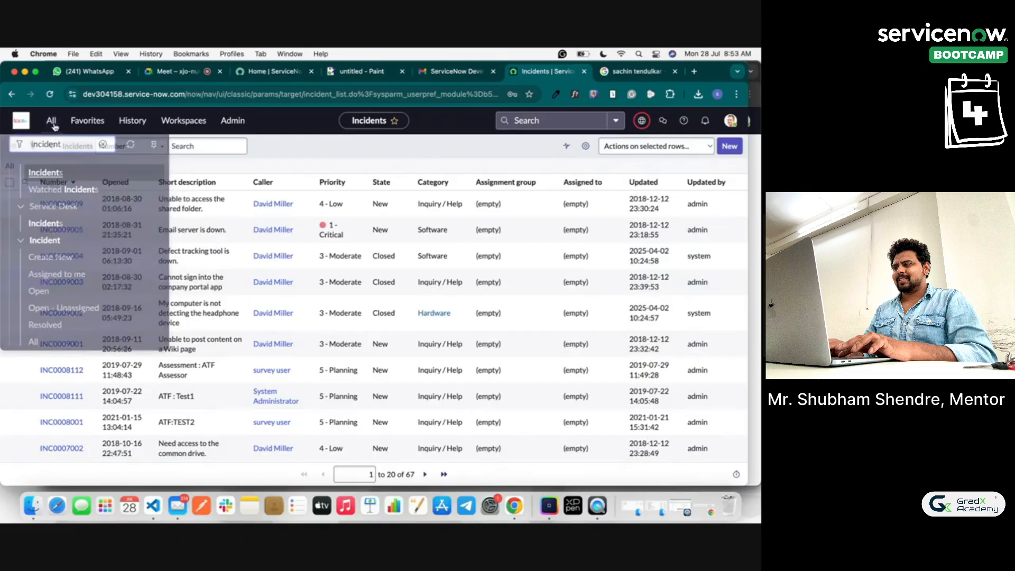
double_click(62, 150)
type("Users")
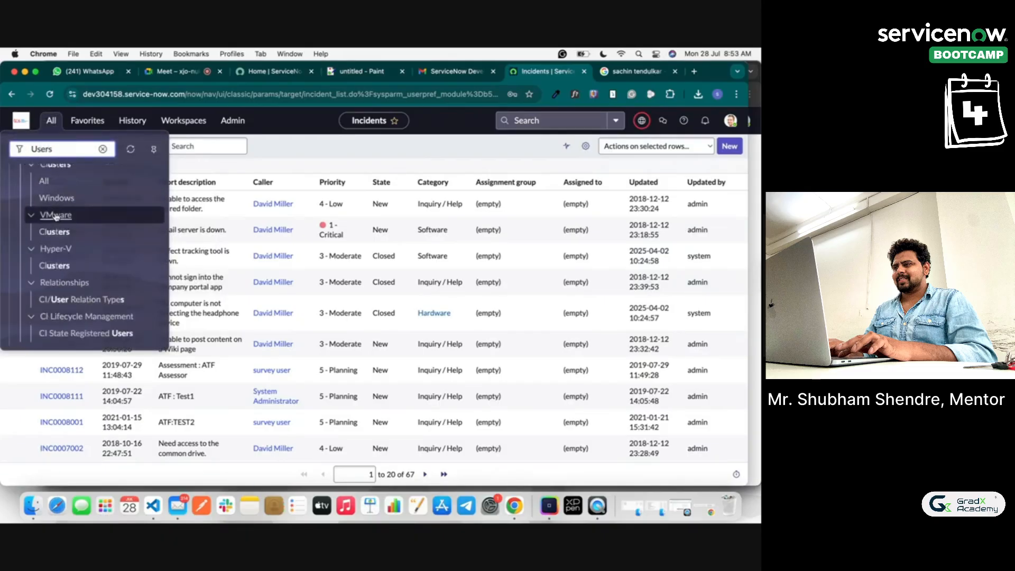
scroll(56, 215, "up", 10)
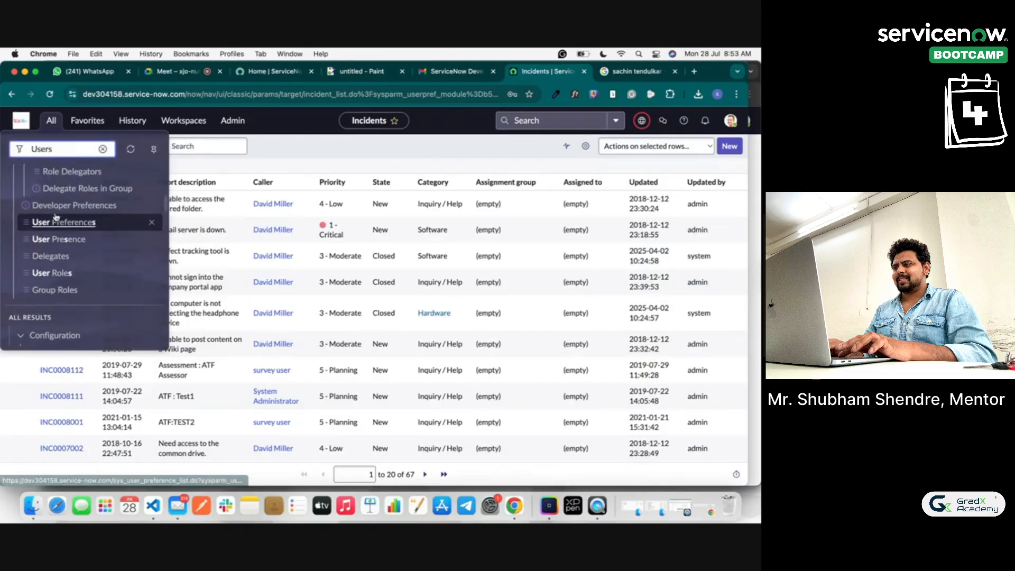
scroll(55, 215, "up", 3)
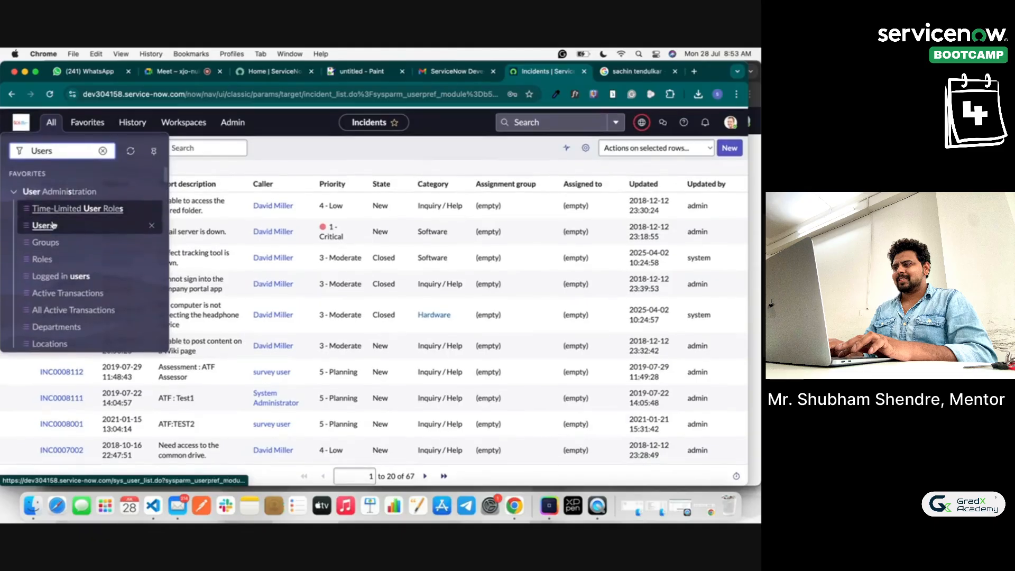
Step: Open the Users list and search by Name for 'S'
left_click(47, 223)
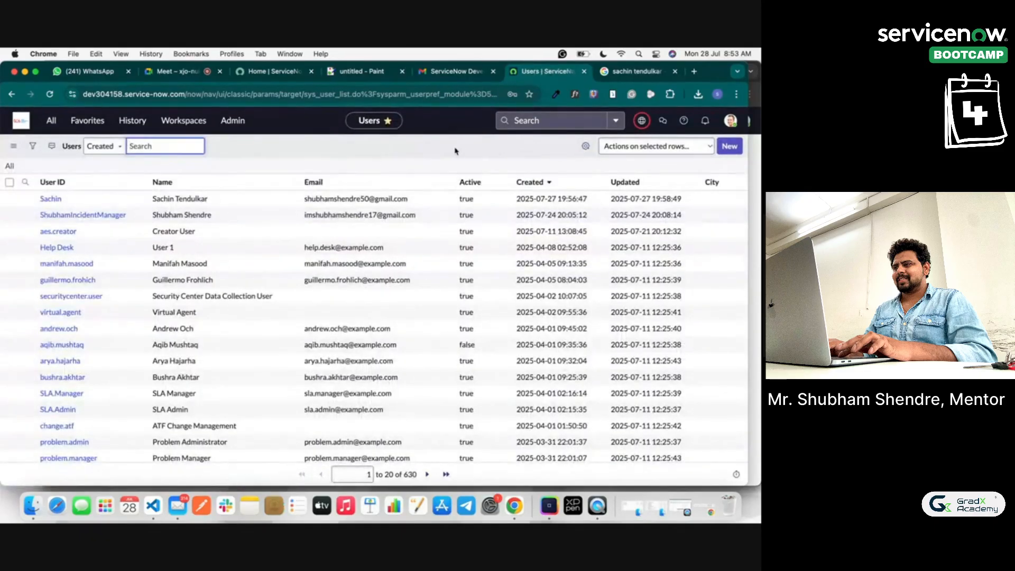
left_click(105, 148)
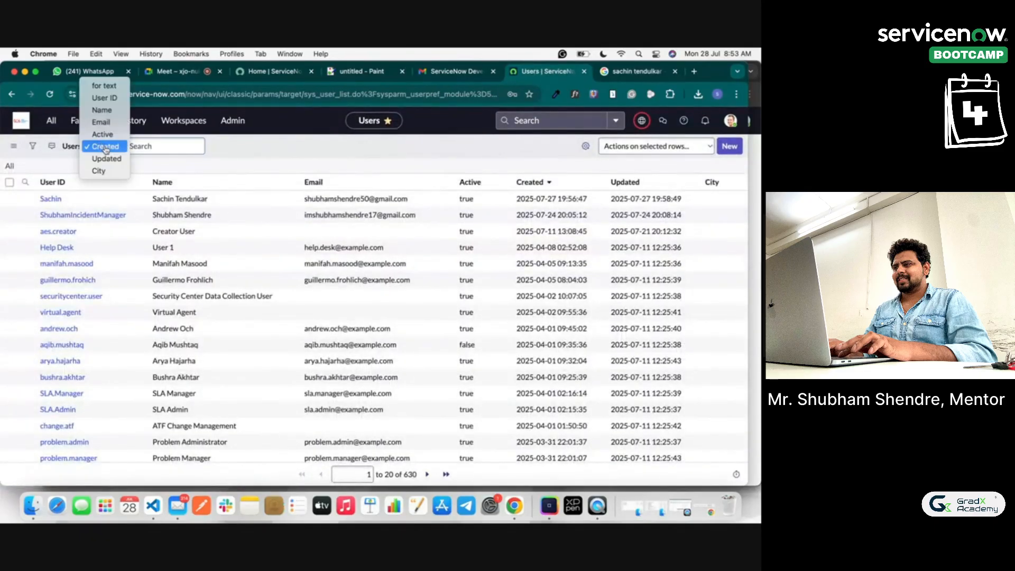
left_click(102, 110)
left_click(150, 142)
type("S")
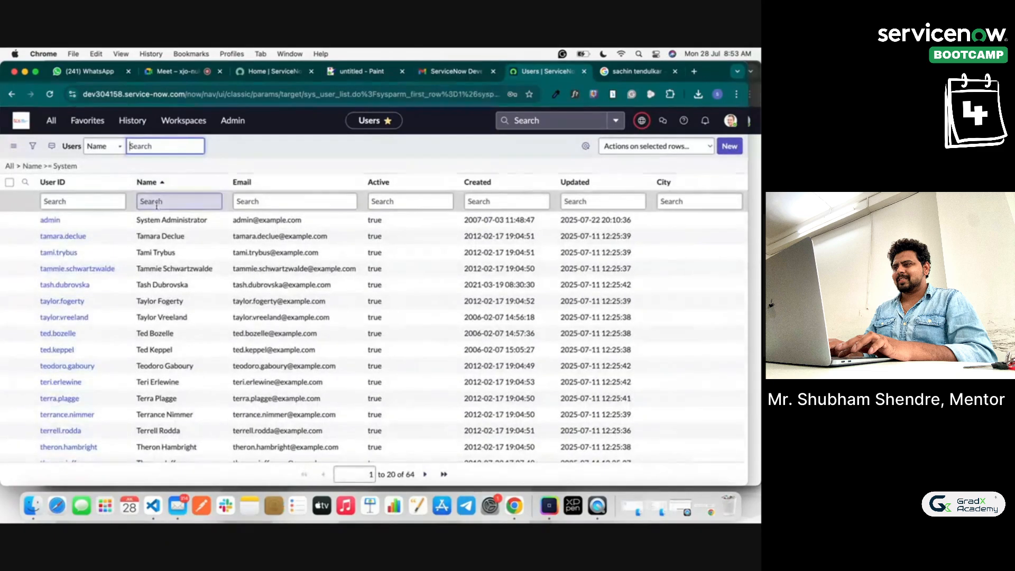
Step: Open the System Administrator (admin) record and show its Groups (1) related list
left_click(50, 220)
scroll(290, 333, "down", 15)
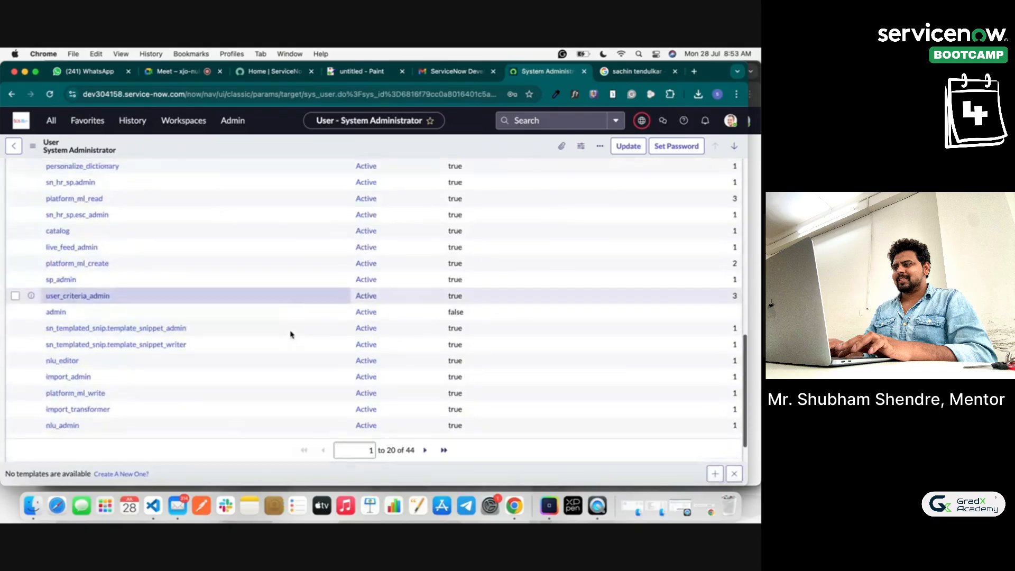
scroll(290, 333, "up", 5)
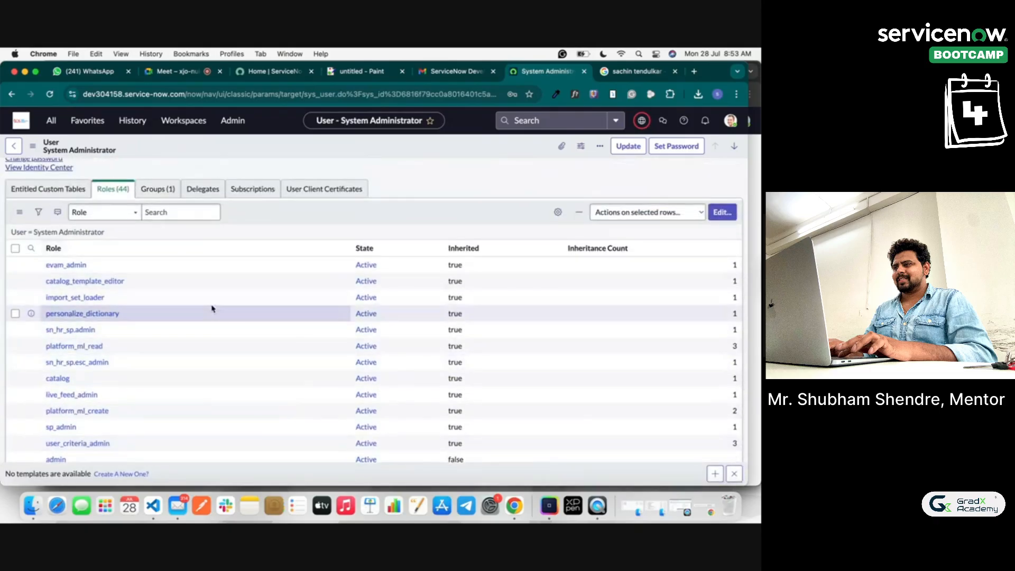
scroll(211, 311, "up", 2)
left_click(169, 244)
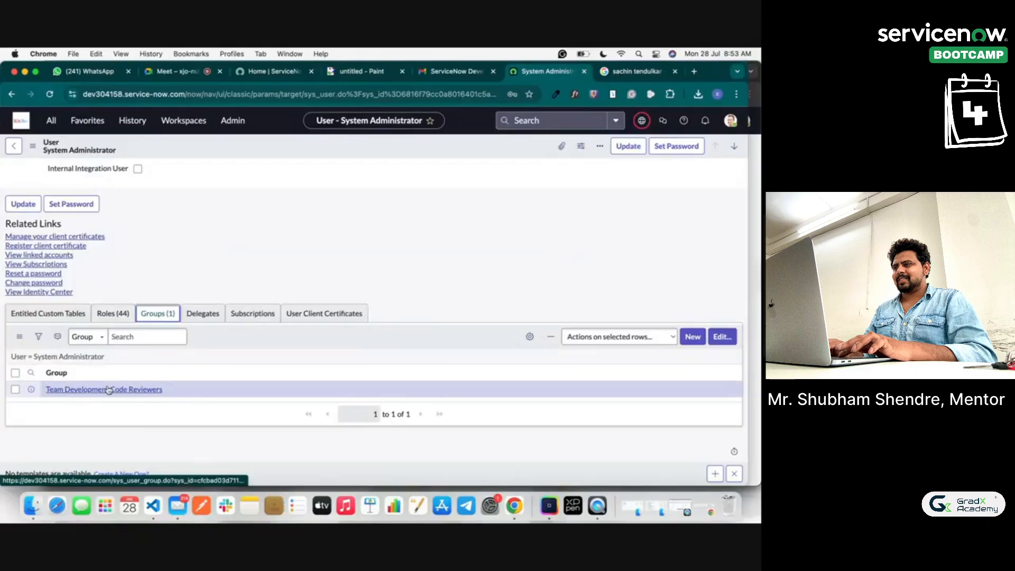
Step: Review the admin user's 44 roles, then its single group membership
left_click(108, 313)
scroll(117, 396, "down", 5)
scroll(115, 391, "down", 4)
scroll(113, 390, "up", 15)
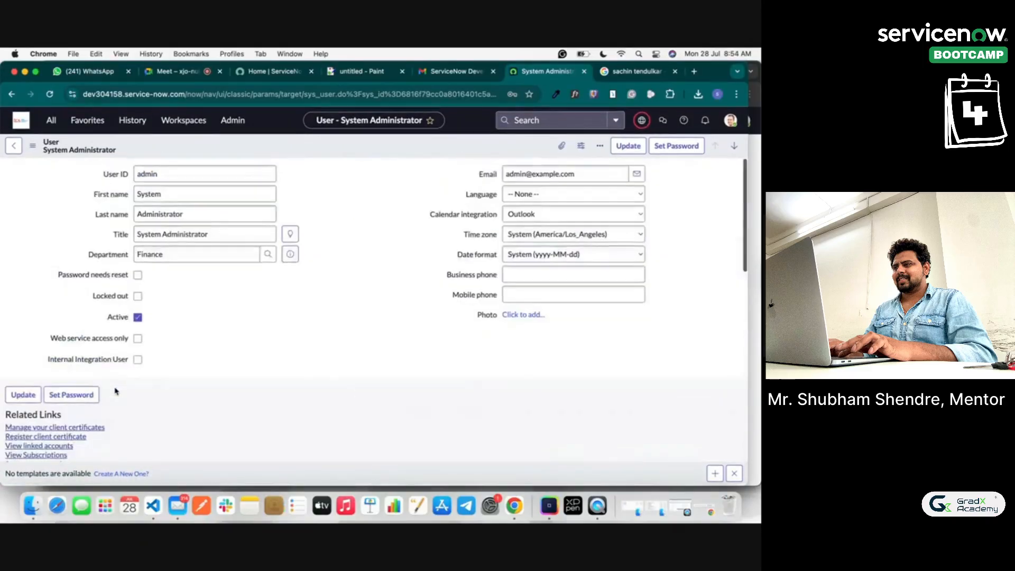
scroll(144, 396, "down", 3)
left_click(151, 318)
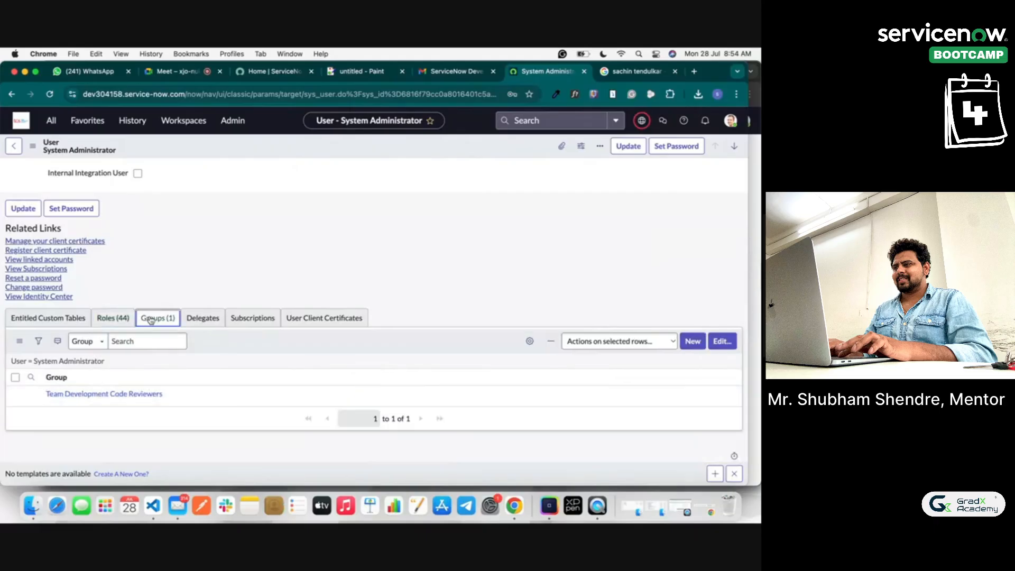
Step: Inspect Team Development Code Reviewers' one member and one role, then return to Google Meet
left_click(140, 395)
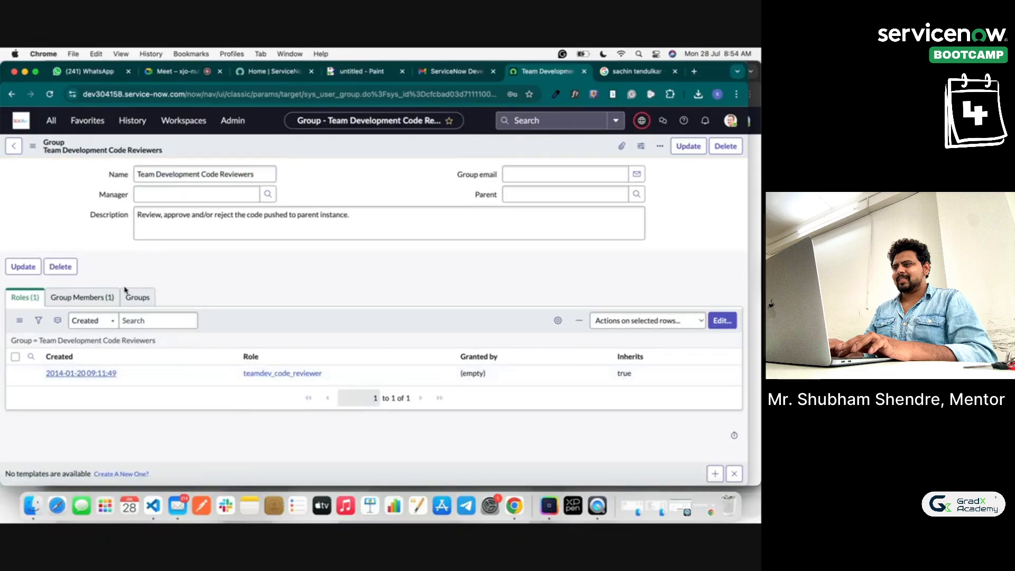
left_click(109, 301)
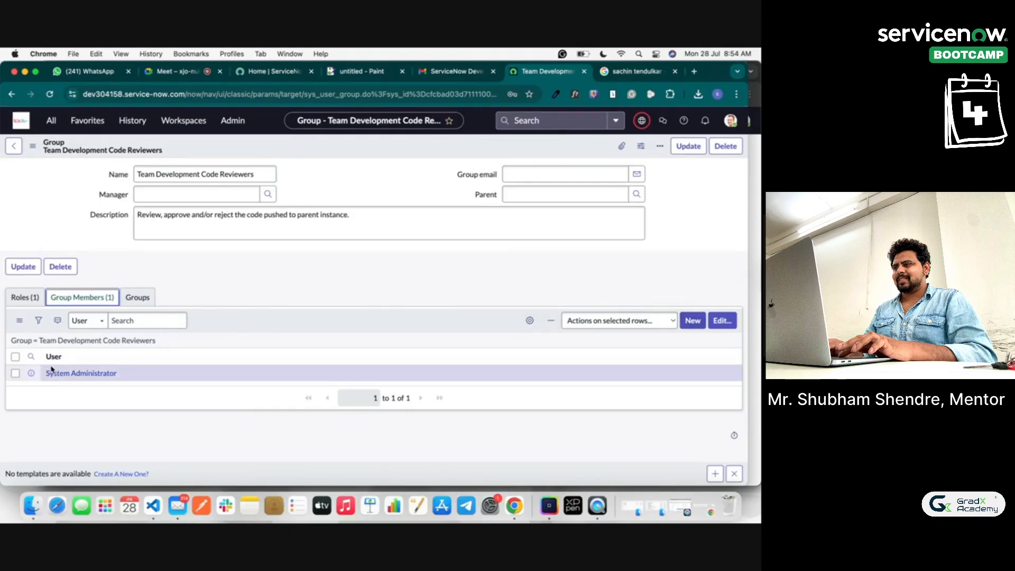
left_click(21, 302)
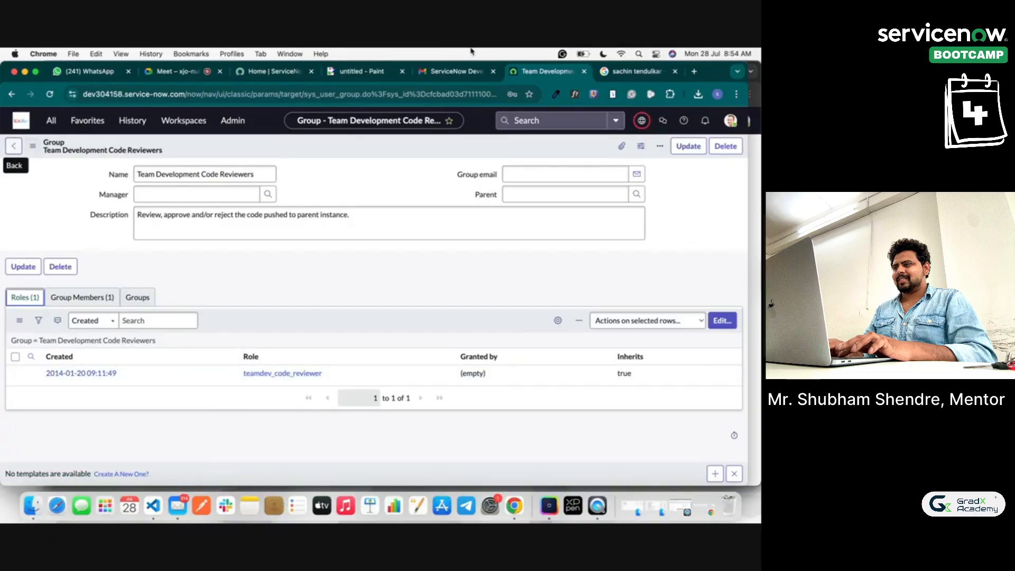
left_click(195, 76)
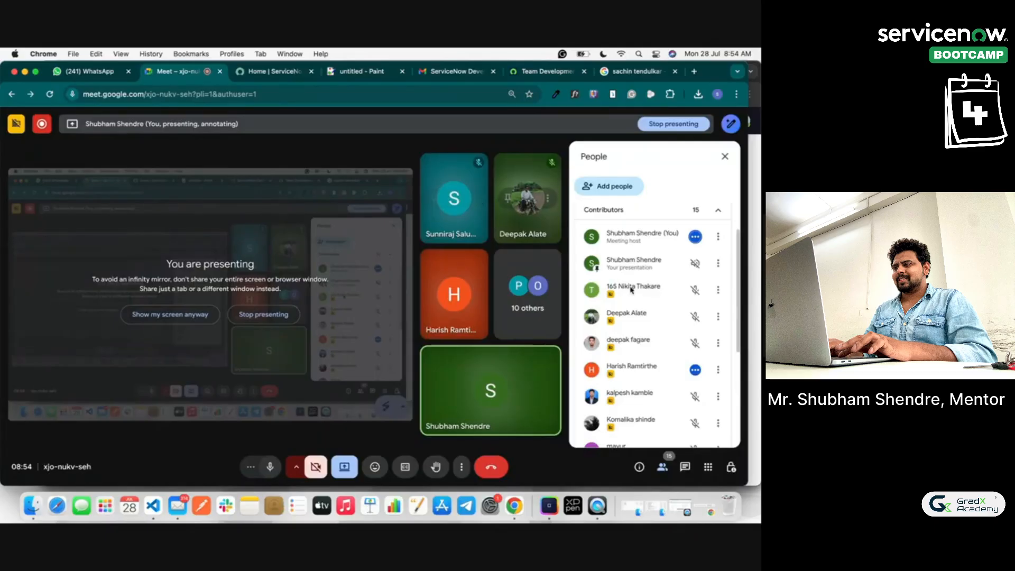
Step: Scroll the Meet participant list, then commit the paint.js text onto the canvas and choose Brush
scroll(654, 349, "down", 5)
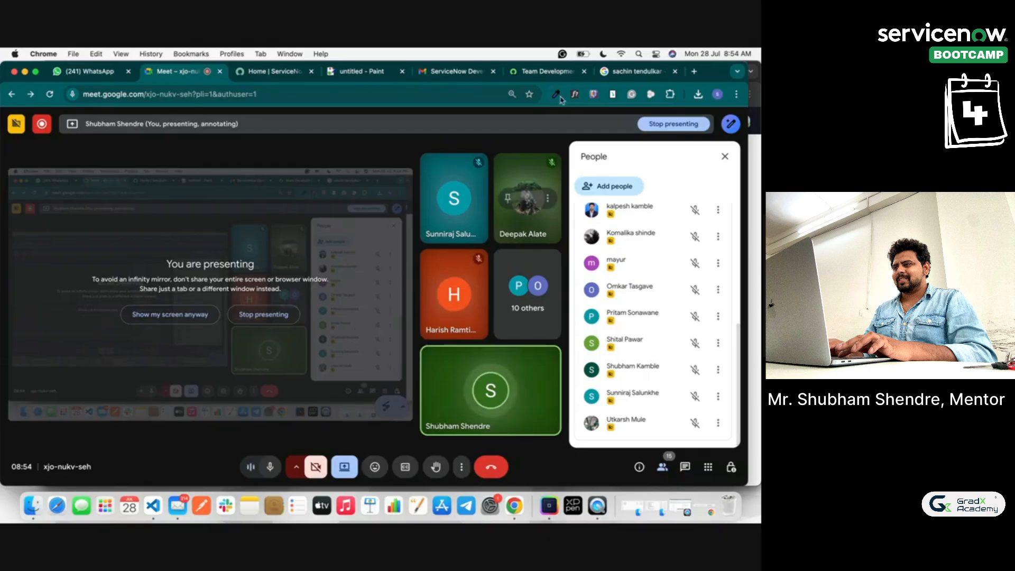
left_click(368, 73)
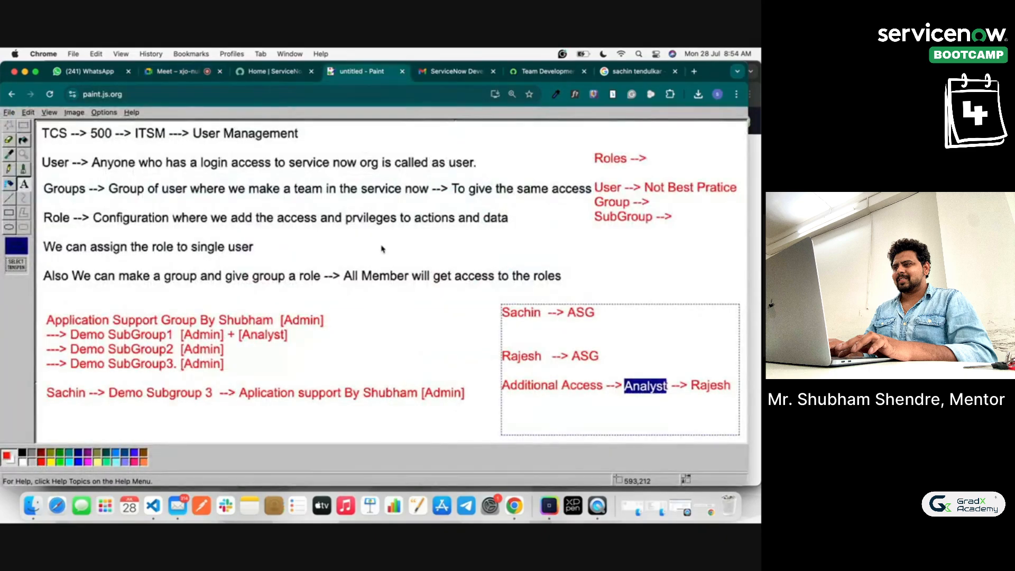
left_click(407, 309)
left_click(24, 169)
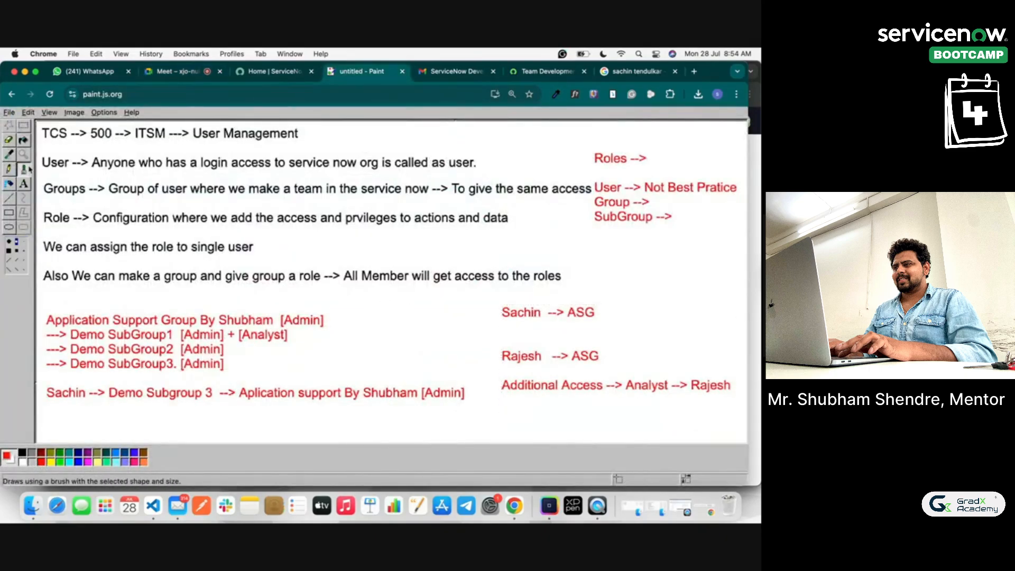